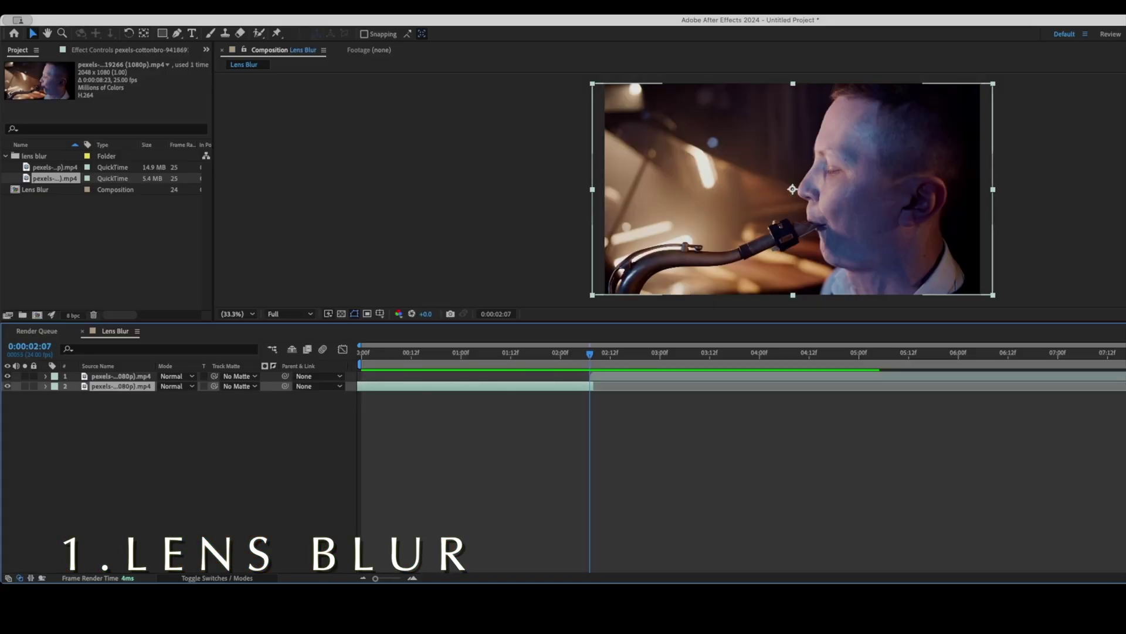
Step: Split the lower clip at 0:00:02:07 and delete the part after the cut
key(super+z)
click(120, 8)
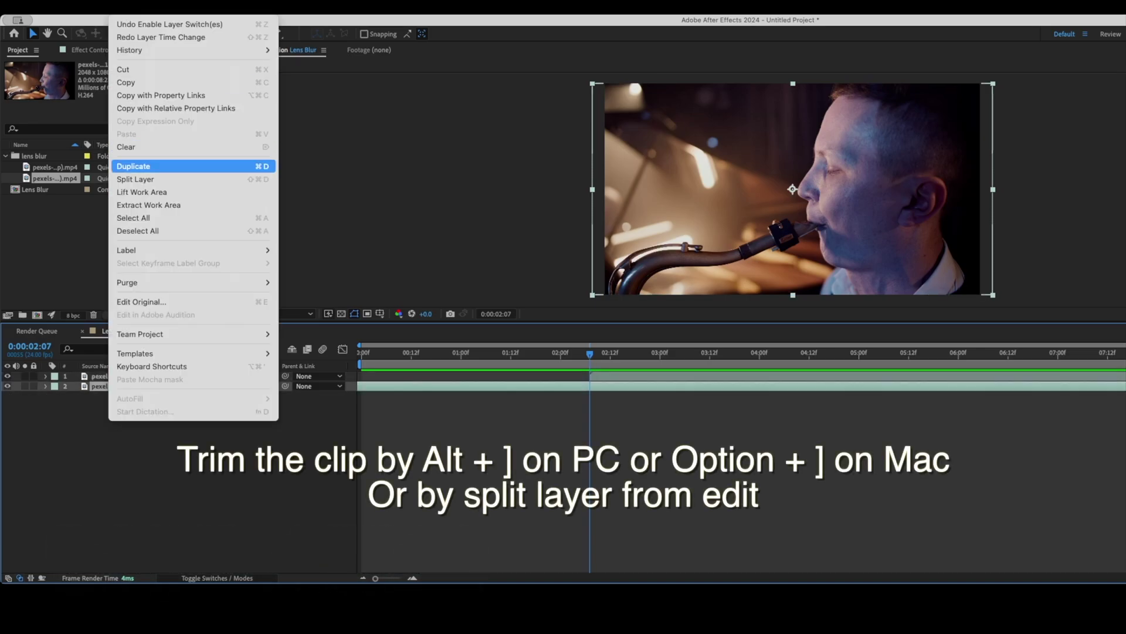
click(136, 179)
key(Delete)
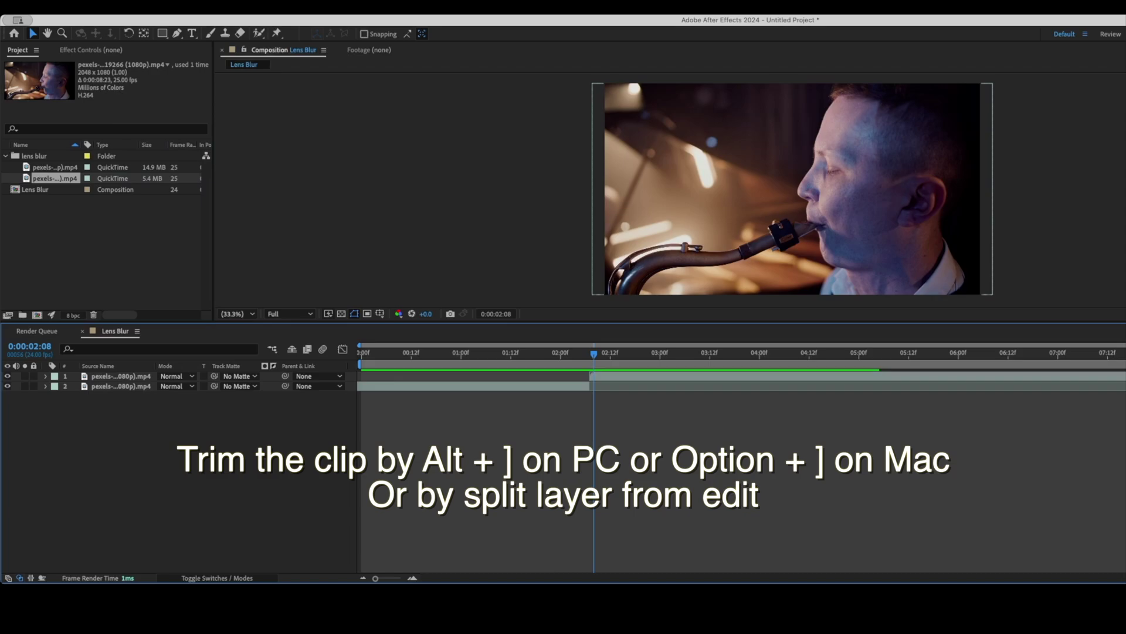
Step: Add an adjustment layer above the two clips in the Lens Blur composition
mouse_move(594, 354)
mouse_down()
mouse_move(581, 353)
mouse_move(606, 354)
mouse_up()
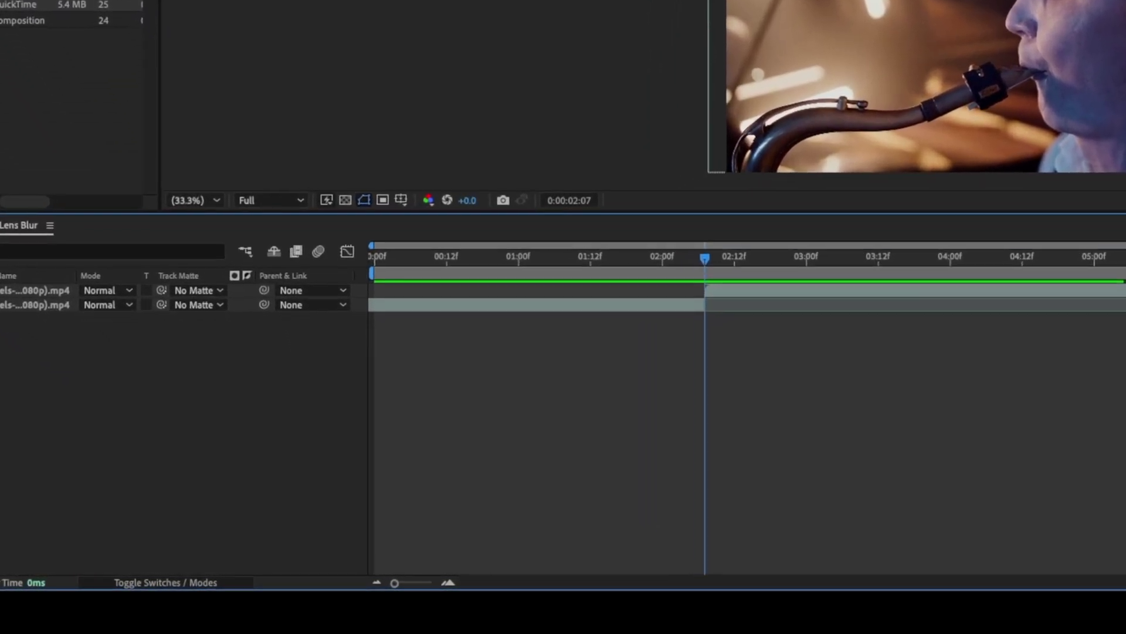
right_click(268, 419)
mouse_move(284, 429)
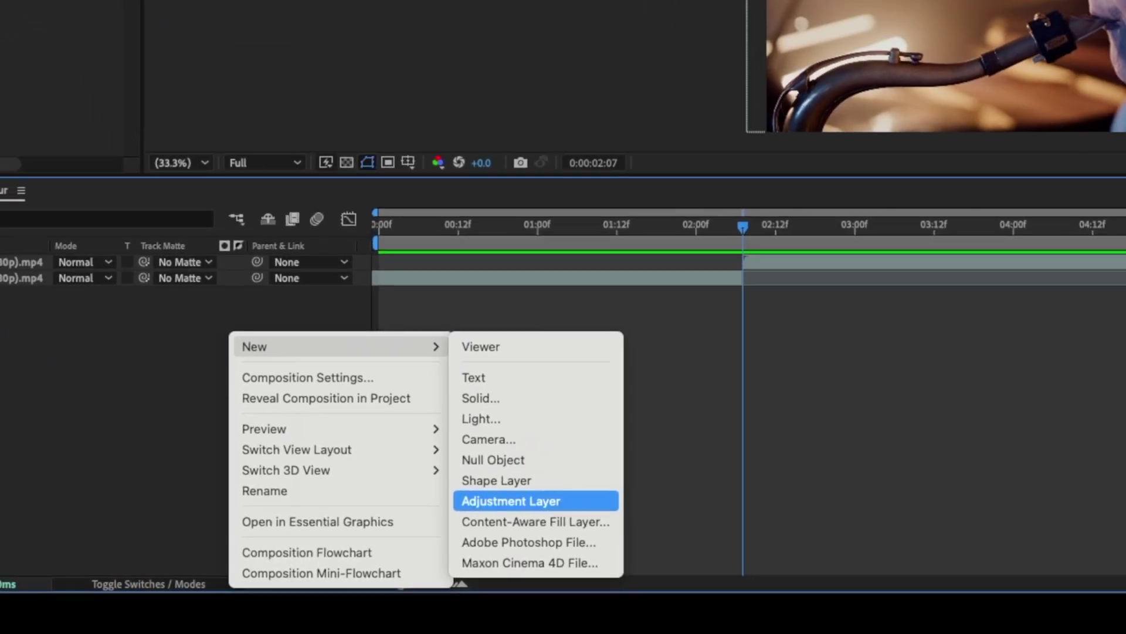
click(556, 484)
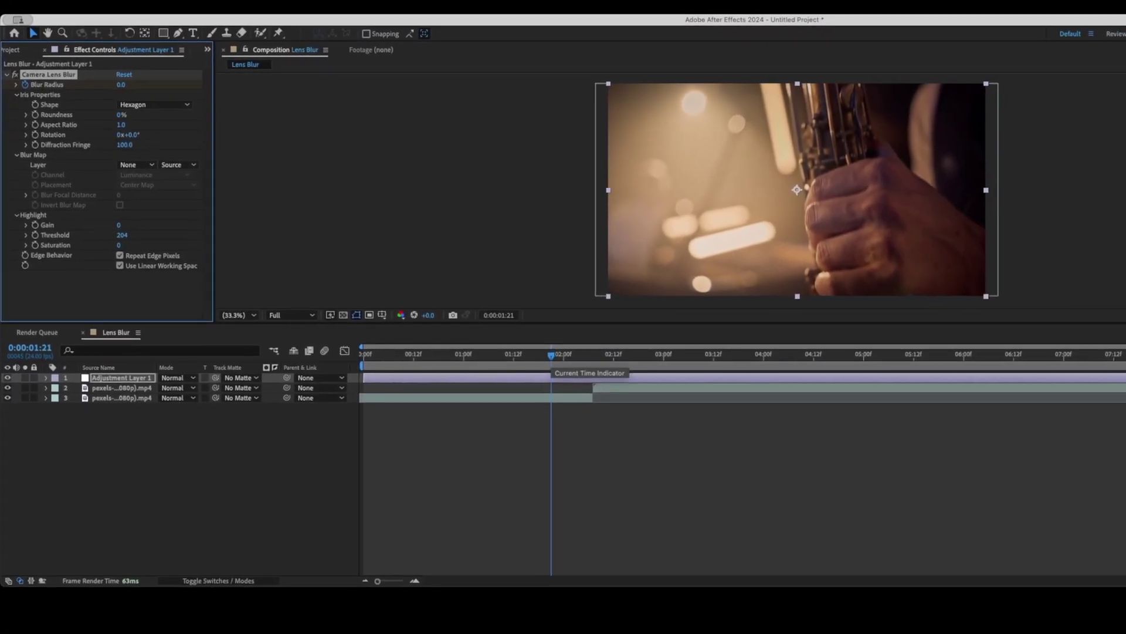
Step: Keyframe the adjustment layer's Camera Lens Blur radius at 43 on frame 0:00:02:06, just before the cut
click(551, 356)
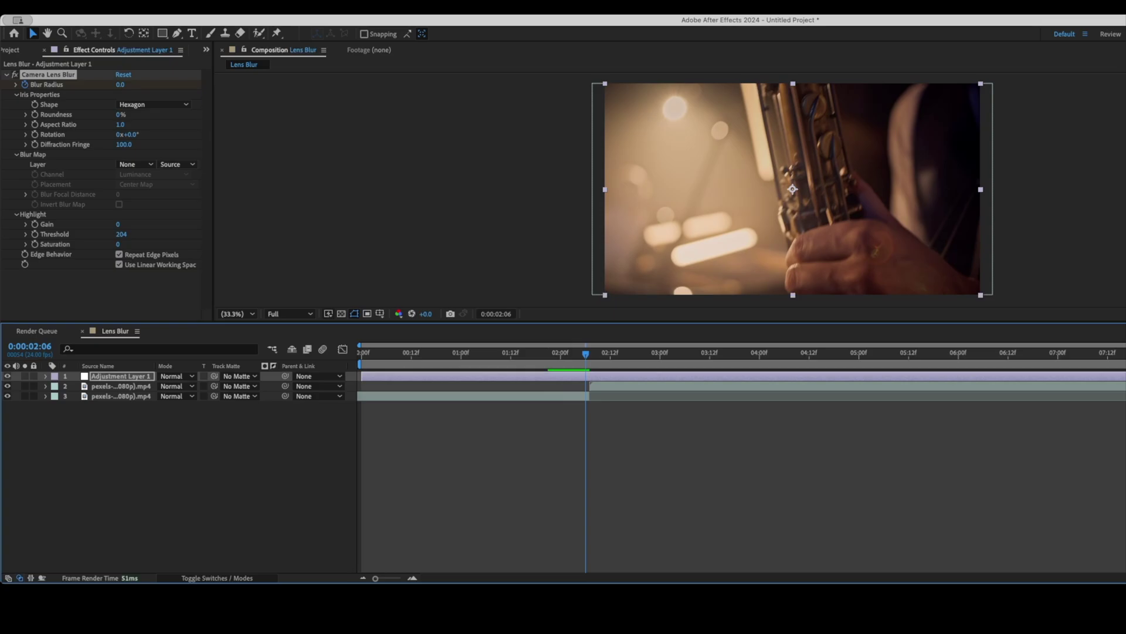
key(Page_Up)
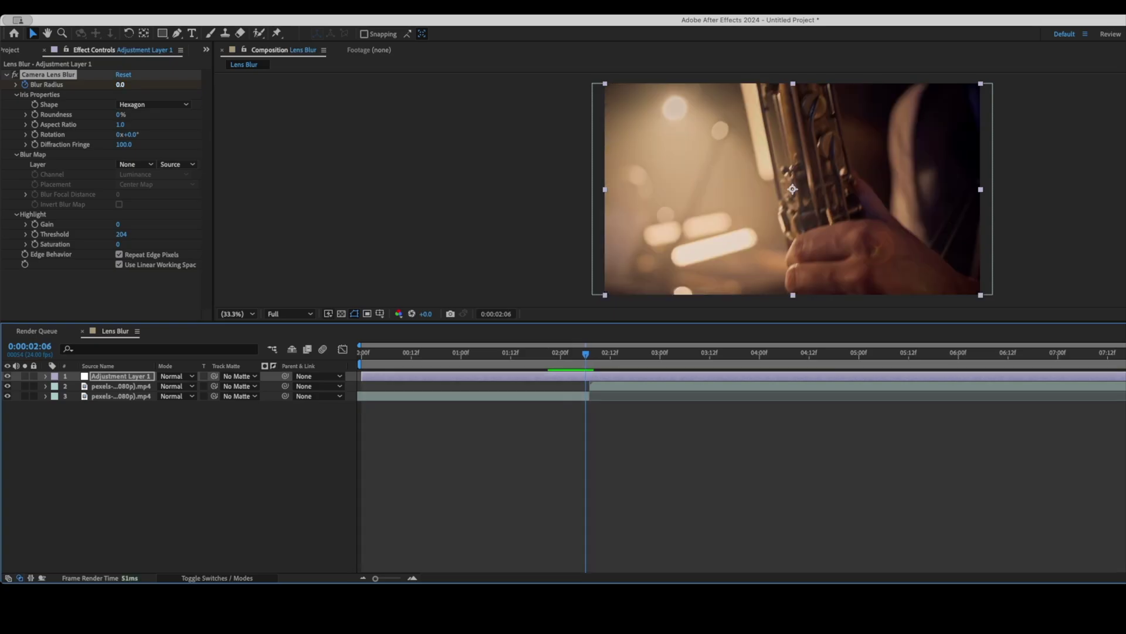
drag(119, 84, 145, 85)
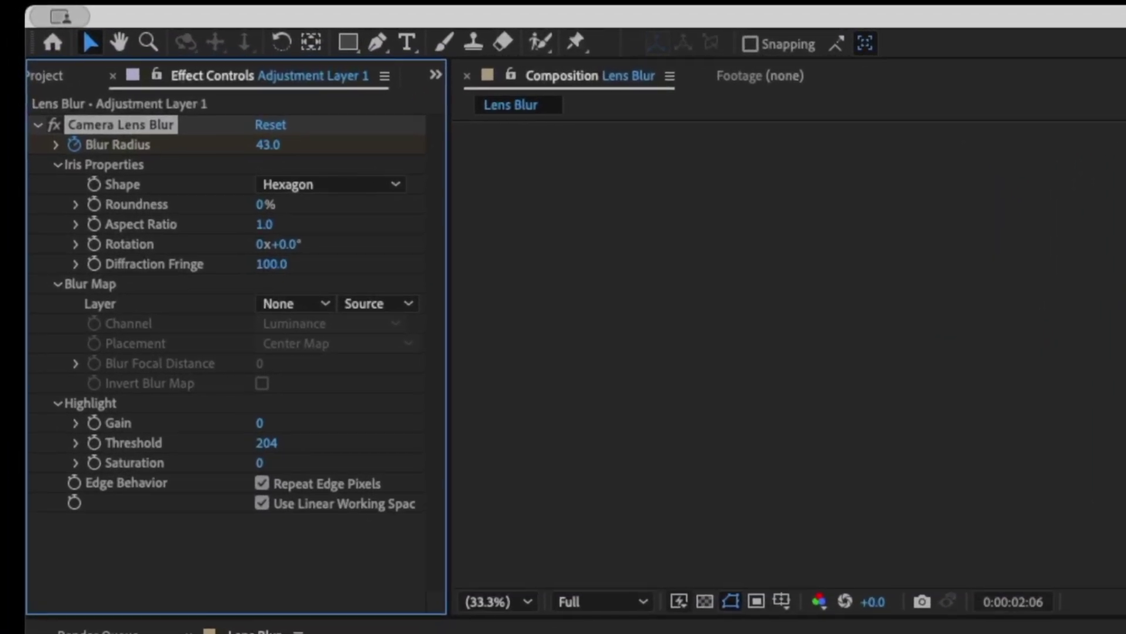
Step: Keyframe the Camera Lens Blur radius to 0 at 0:00:02:14 and preview the lens blur transition
drag(1028, 593, 1088, 593)
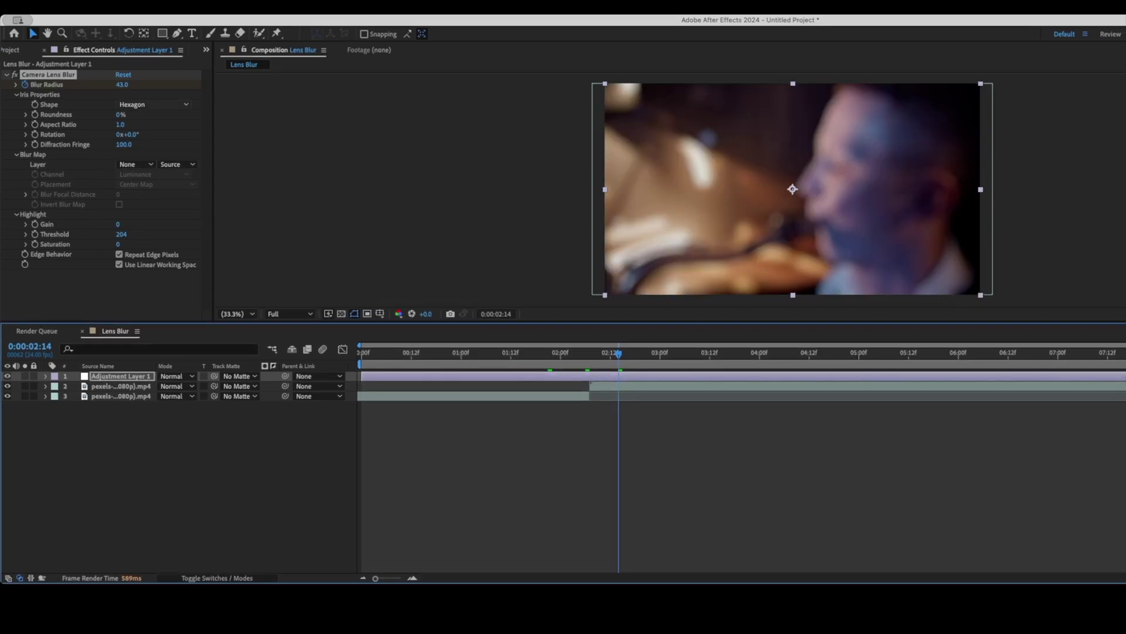
click(122, 84)
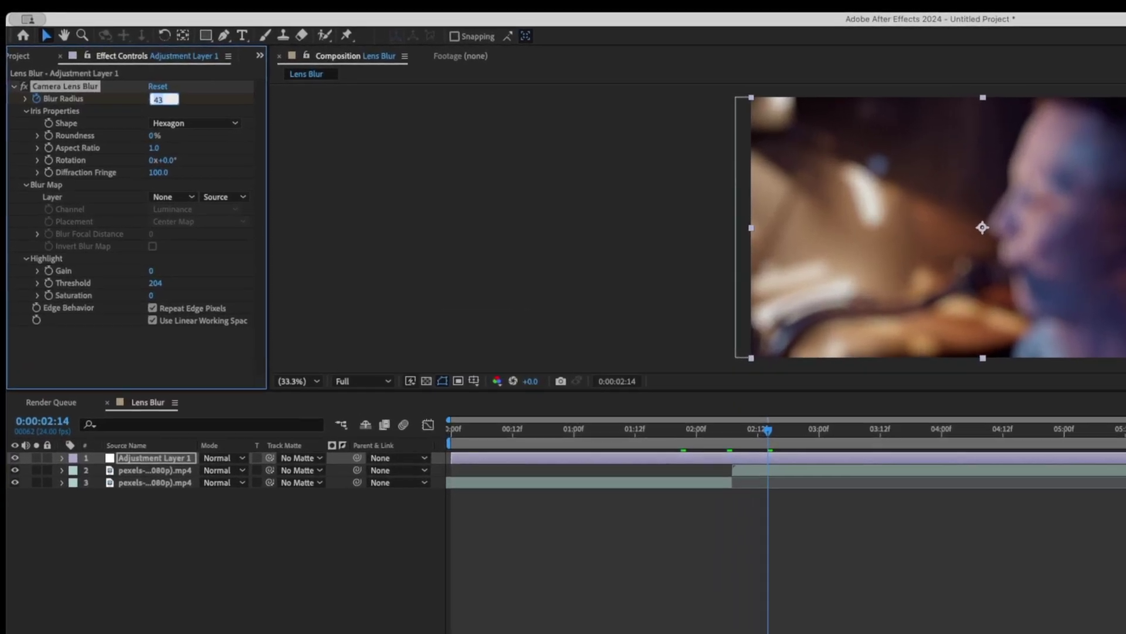
text(0)
key(Return)
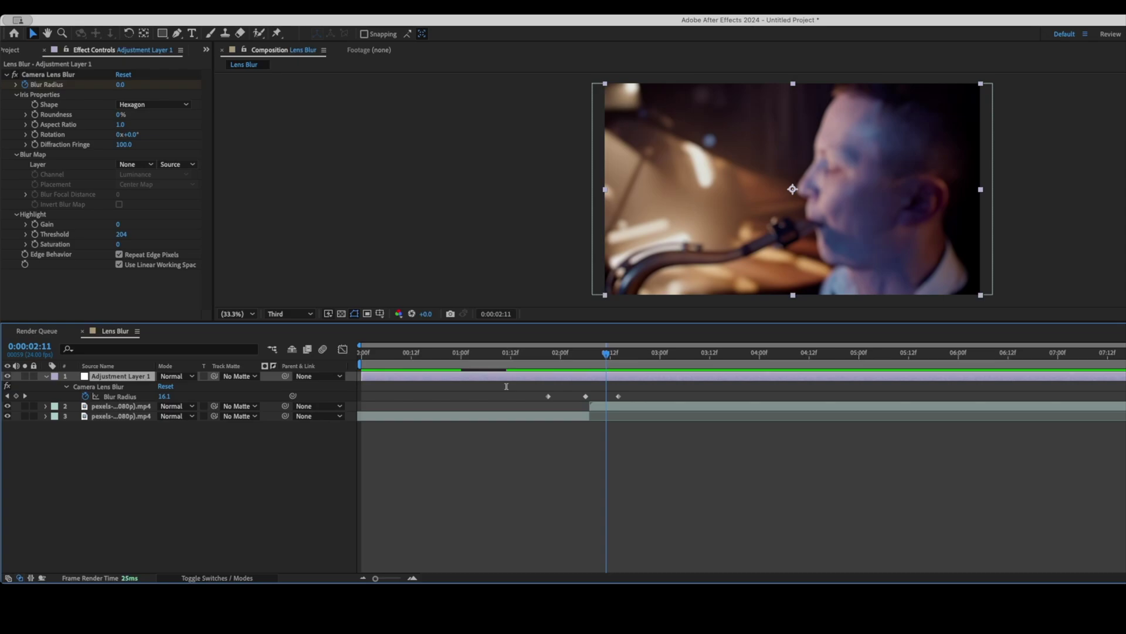
key(space)
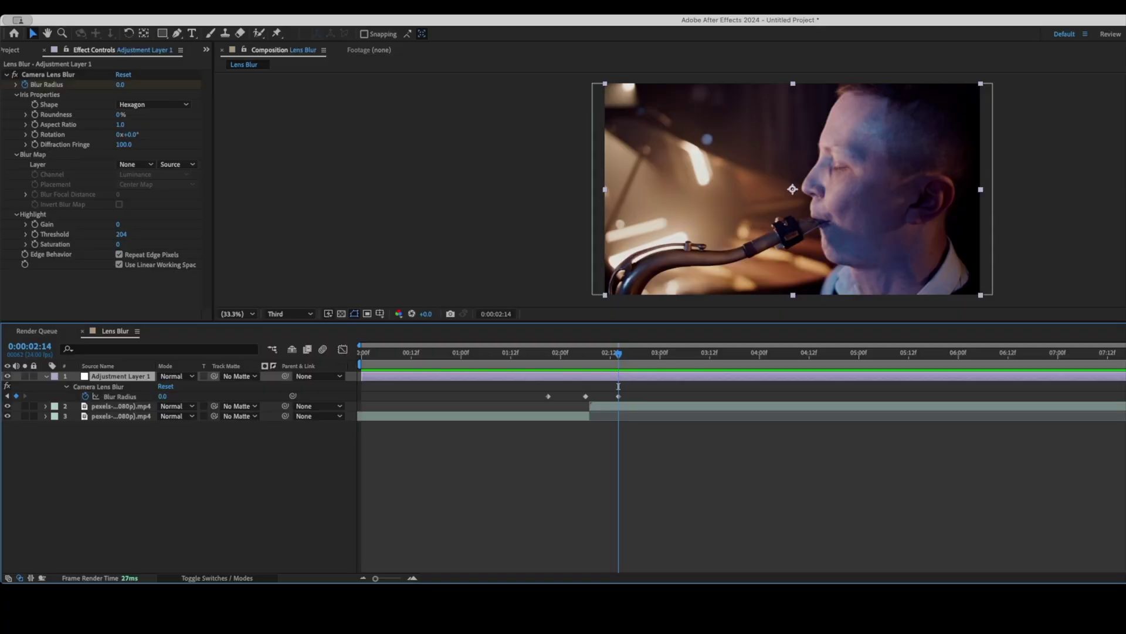
Step: In the BoxBlur composition, add an adjustment layer above both clips and apply Fast Box Blur to it
key(super+Tab)
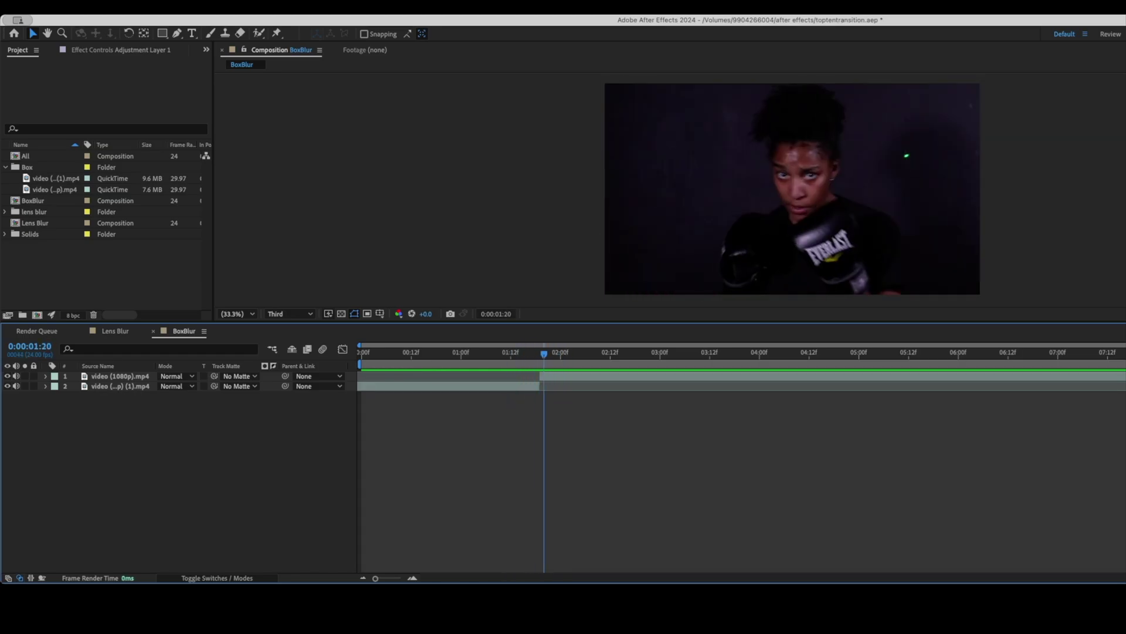
right_click(251, 422)
mouse_move(261, 430)
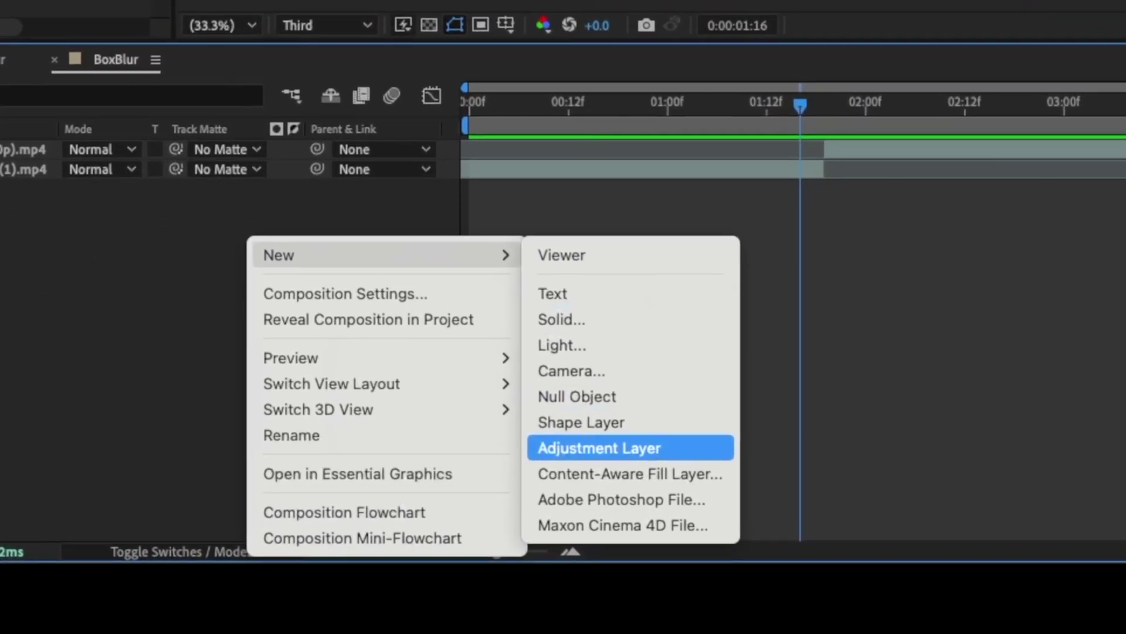
click(453, 514)
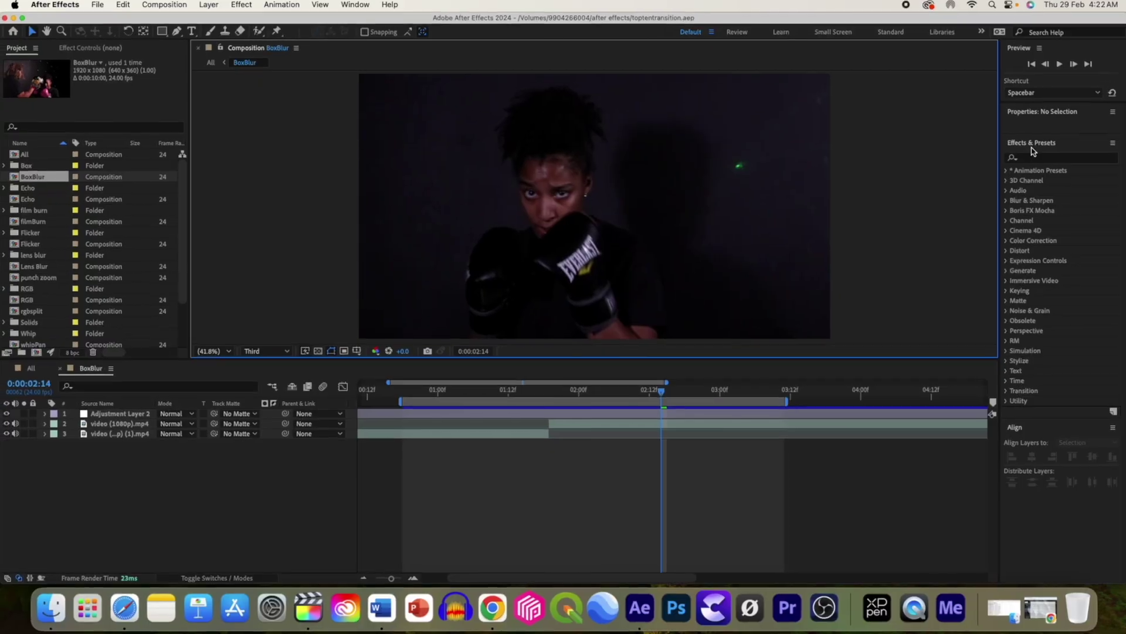
text(box blur)
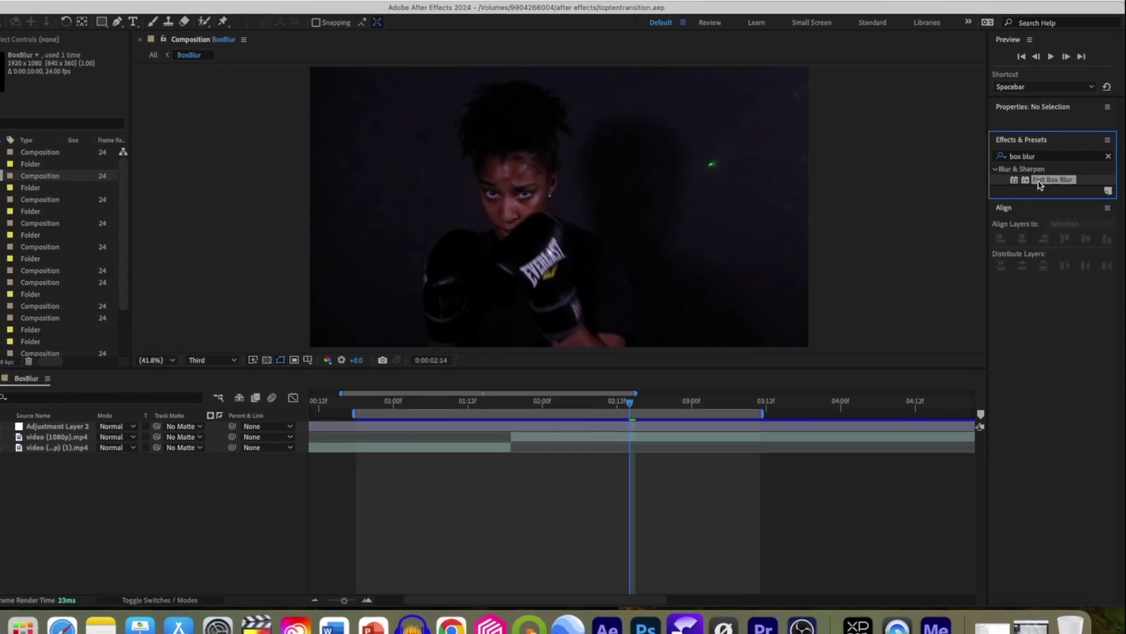
drag(1039, 185, 796, 427)
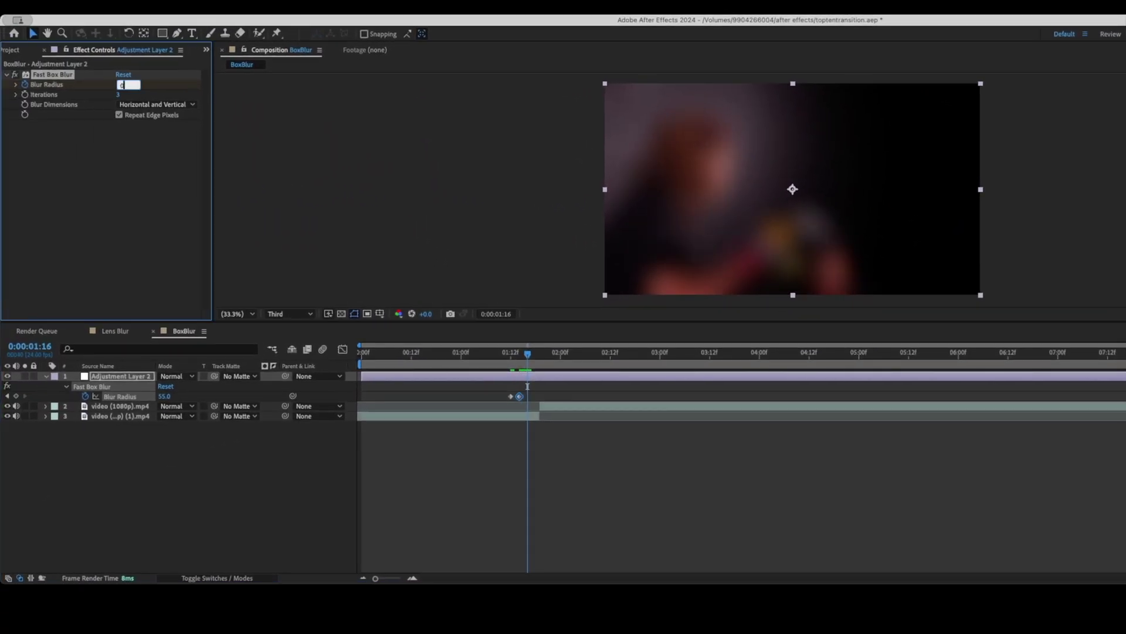
Step: Keyframe Blur Radius two frames apart as 0 at 0:00:01:16, 55 at 0:00:01:18 and 0 at 0:00:01:20
key(Return)
key(Page_Down)
key(Page_Down)
click(122, 84)
text(55)
key(Return)
key(Page_Down)
key(Page_Down)
click(122, 84)
text(0)
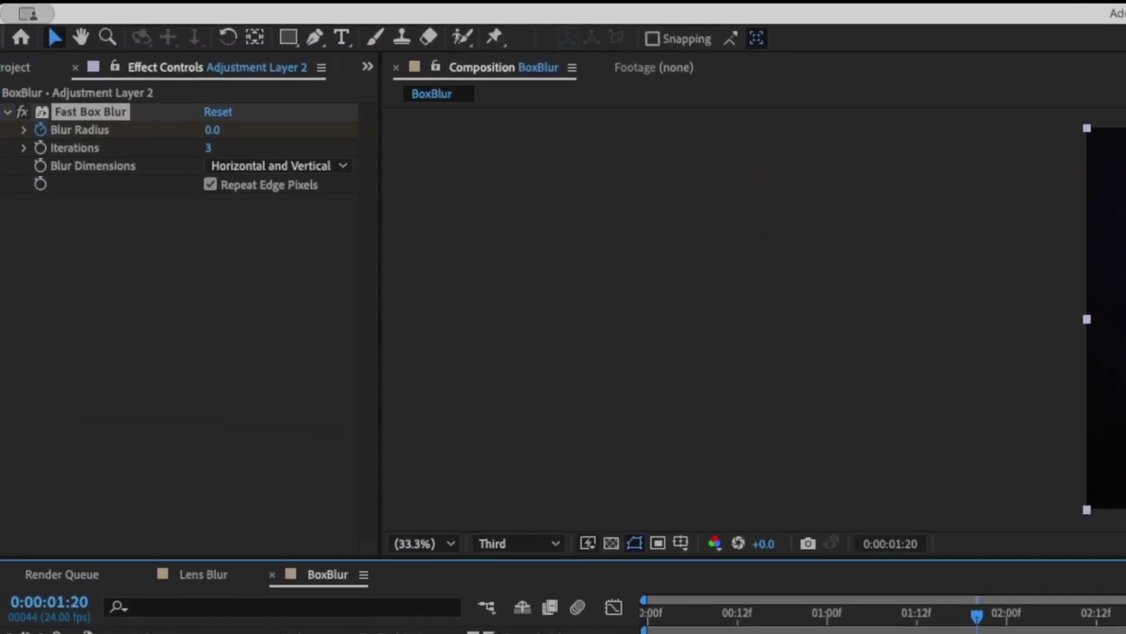
Step: Continue the alternating Blur Radius keyframes of 55 and 0 across the frames following the cut
click(213, 130)
text(55)
key(Return)
key(Page_Down)
key(Page_Down)
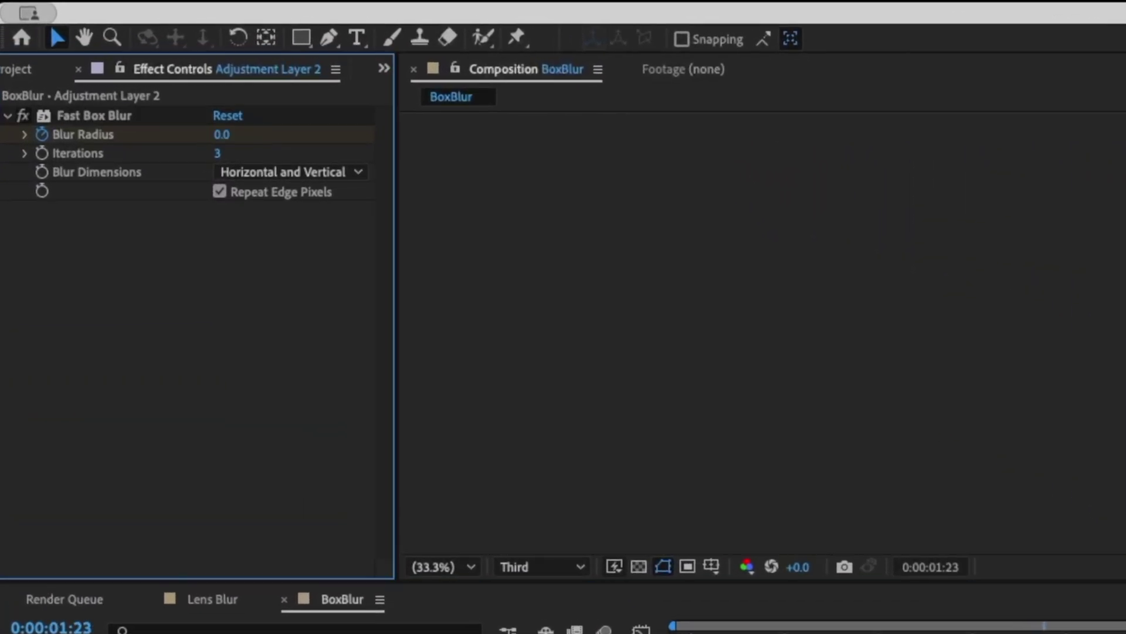
key(Page_Down)
click(225, 134)
text(0)
key(Return)
Step: Play back the box blur transition around the cut to check the flicker between blurred and sharp frames
key(Page_Up)
key(Page_Up)
click(694, 493)
key(space)
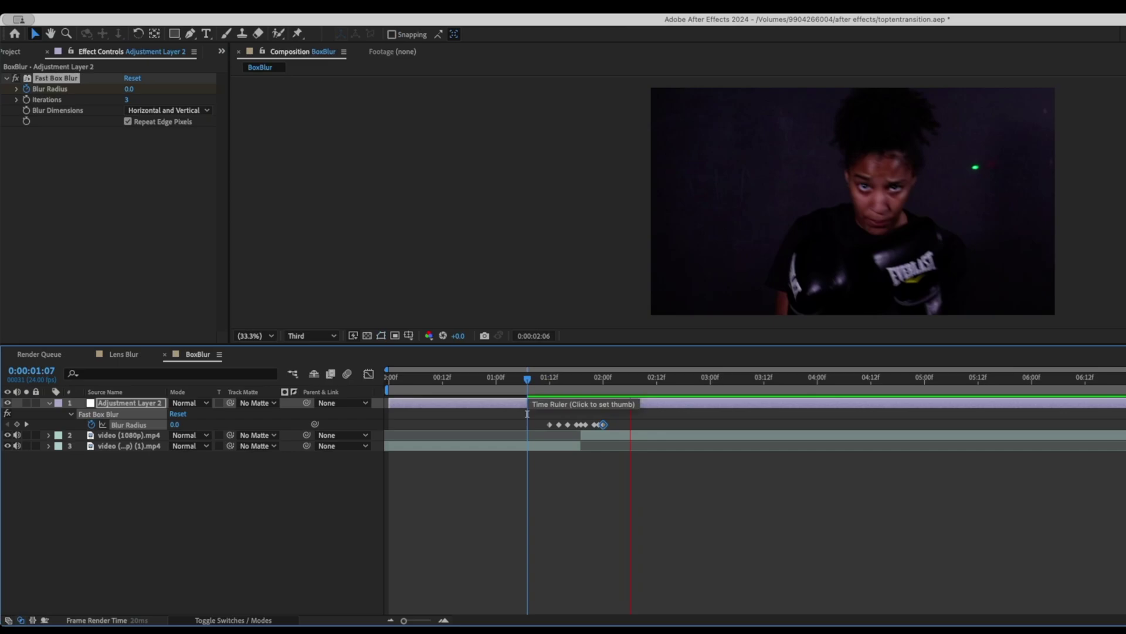
click(711, 493)
key(space)
click(626, 353)
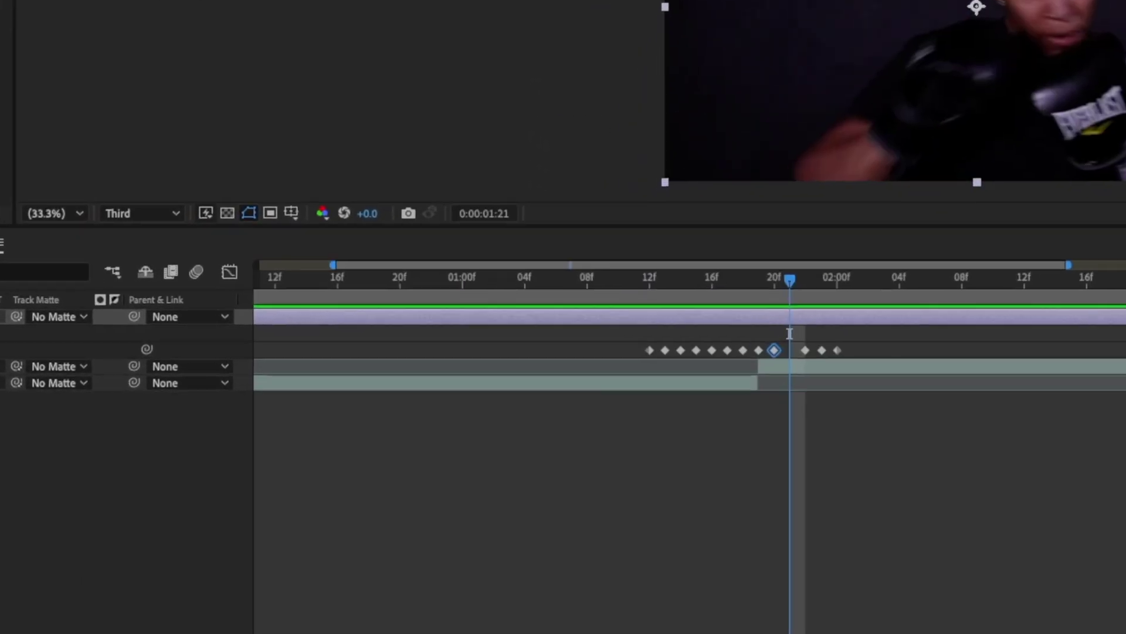
Step: Fill in the missing frame-by-frame Blur Radius keyframes through 0:00:01:23 and apply Easy Ease to all of them
mouse_move(827, 316)
mouse_down()
mouse_move(809, 316)
mouse_move(845, 315)
mouse_up()
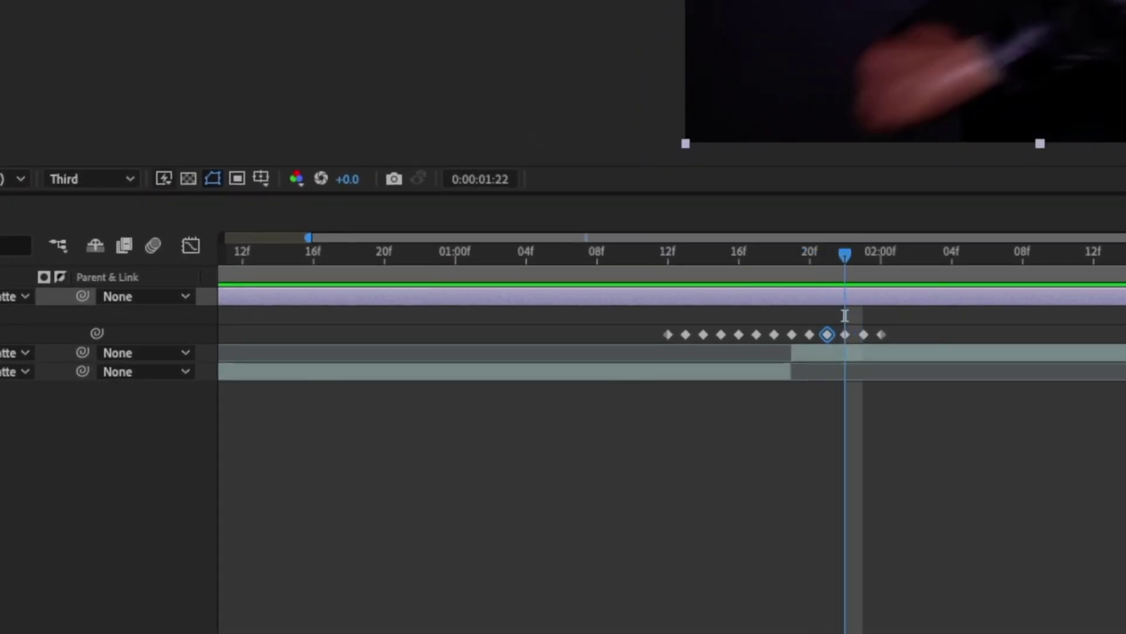
key(Page_Down)
key(Page_Down)
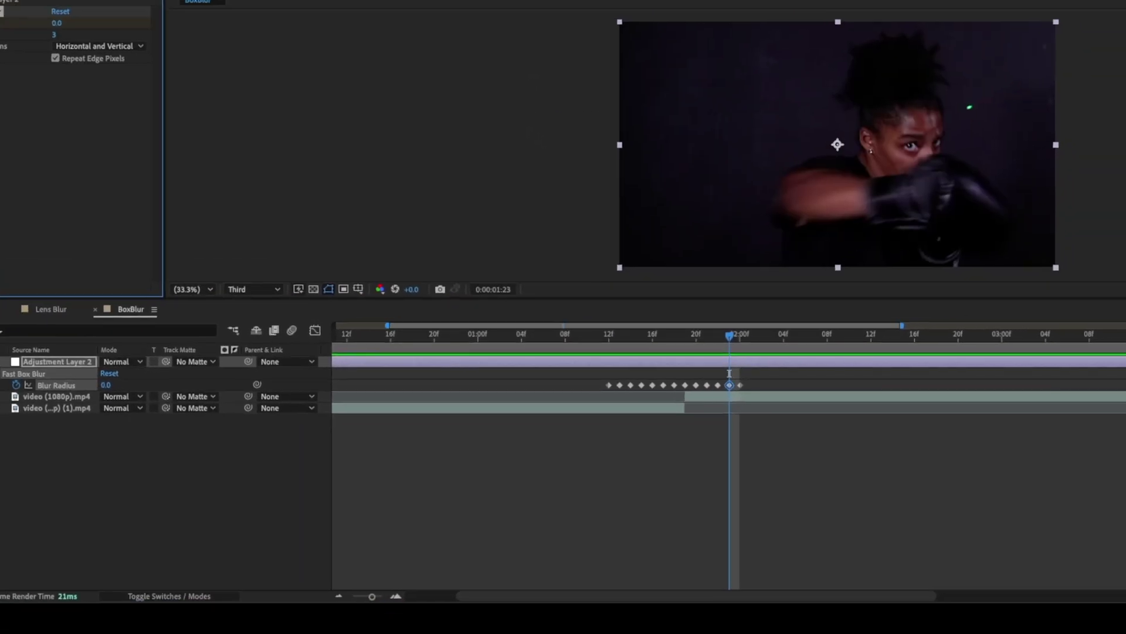
drag(709, 385, 539, 386)
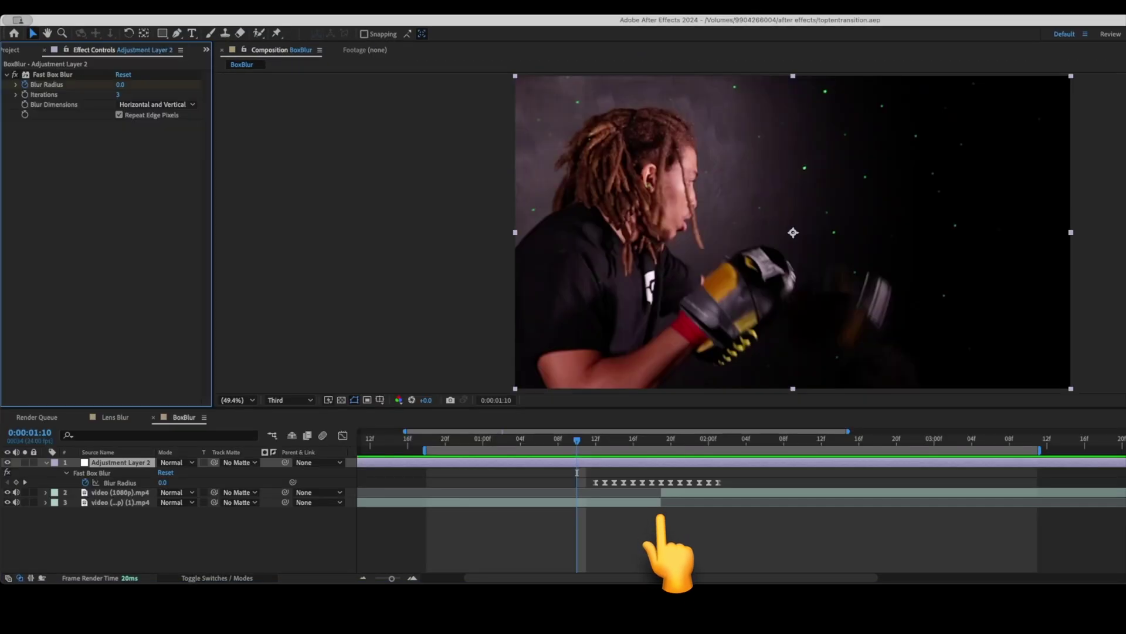
Step: Set the Fast Box Blur's Blur Dimensions to Horizontal and preview the transition
click(157, 104)
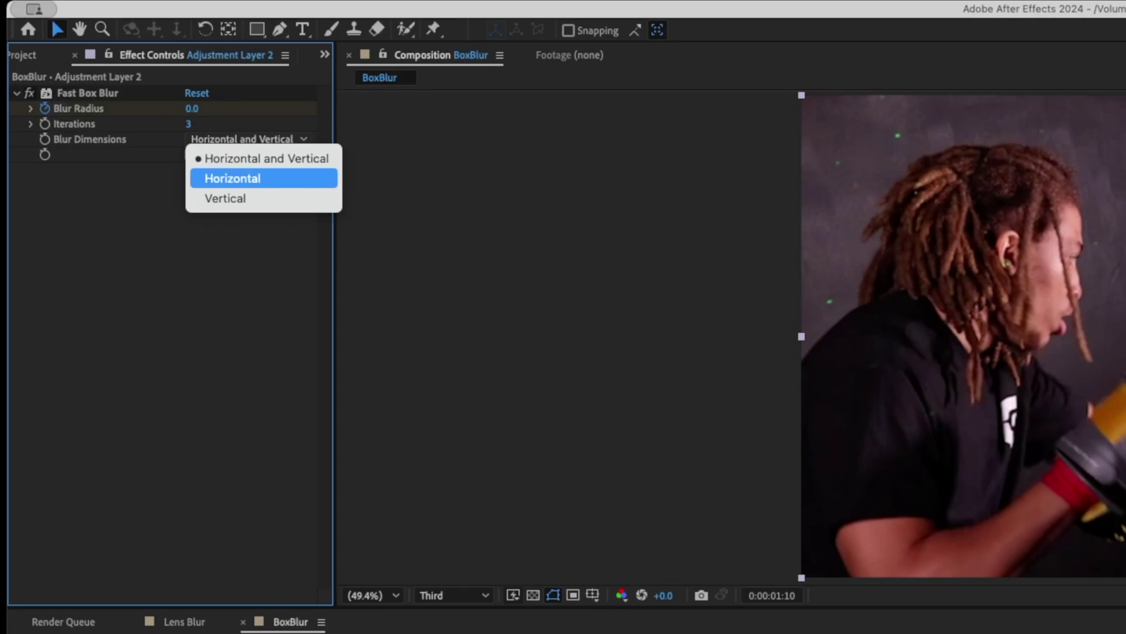
click(147, 130)
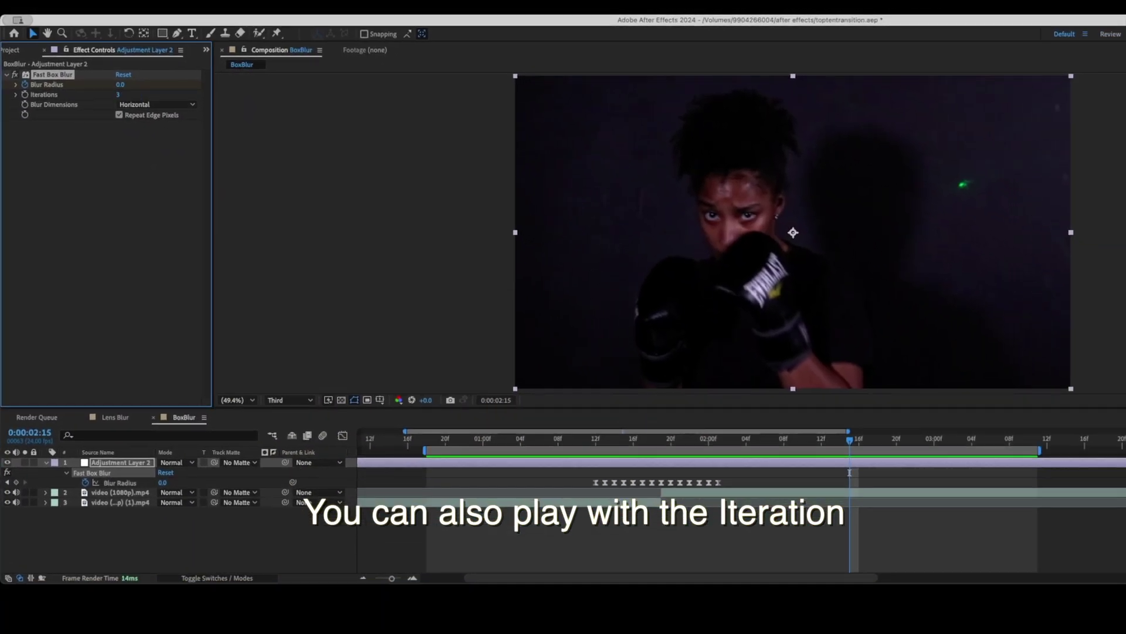
key(space)
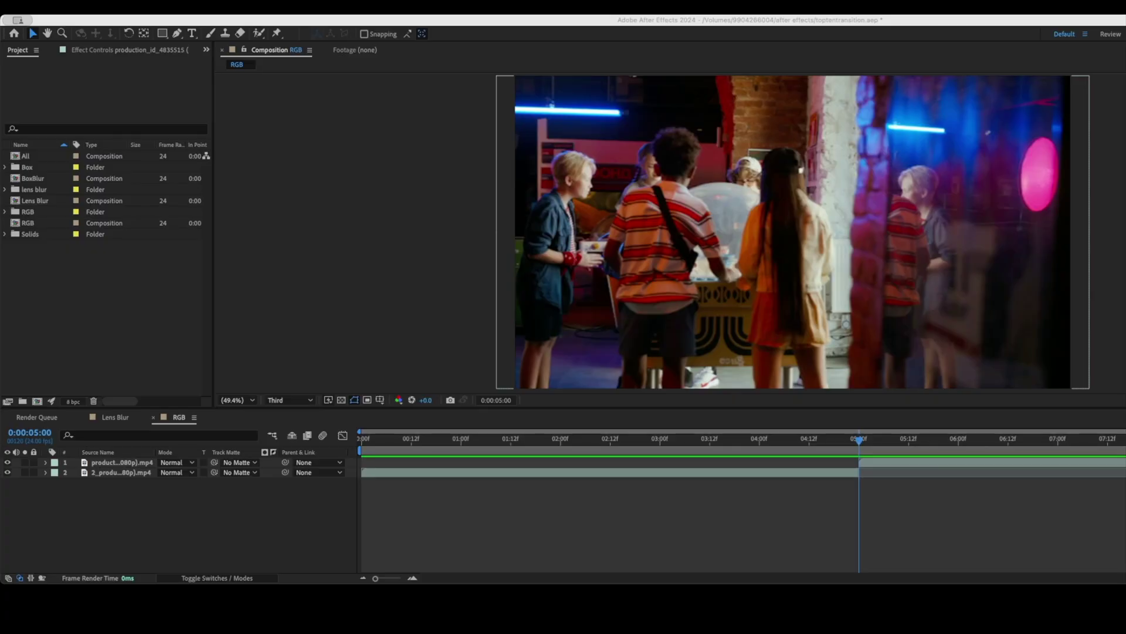
Step: Pre-compose both clips of the RGB composition as "rgbsplit", moving all attributes, and duplicate the resulting layer twice
key(super+Tab)
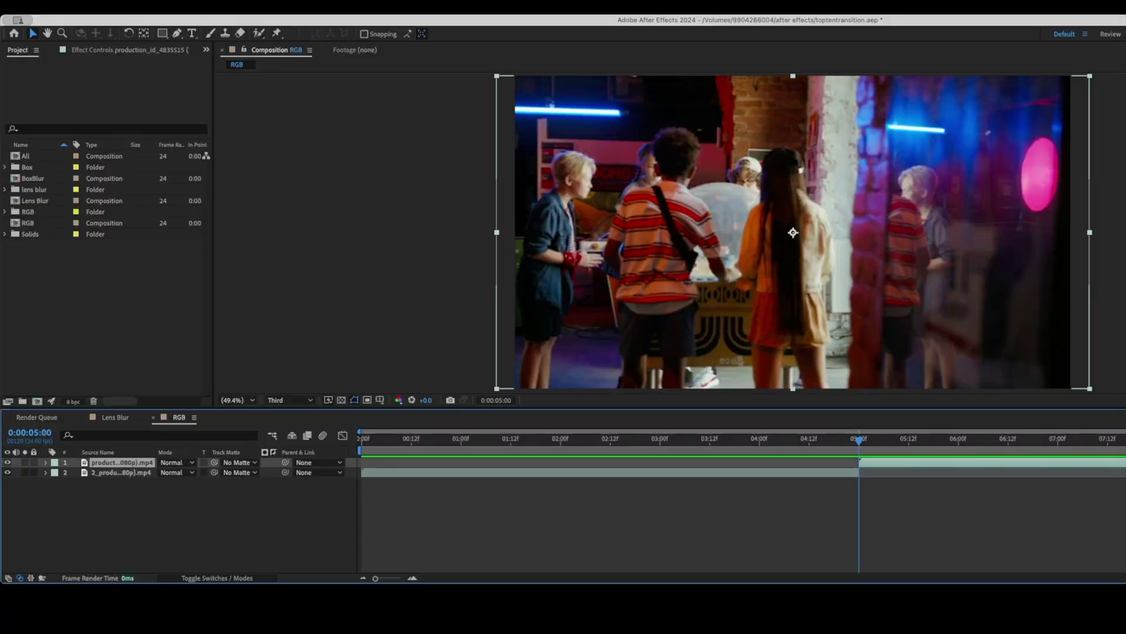
key(super+a)
key(super+shift+c)
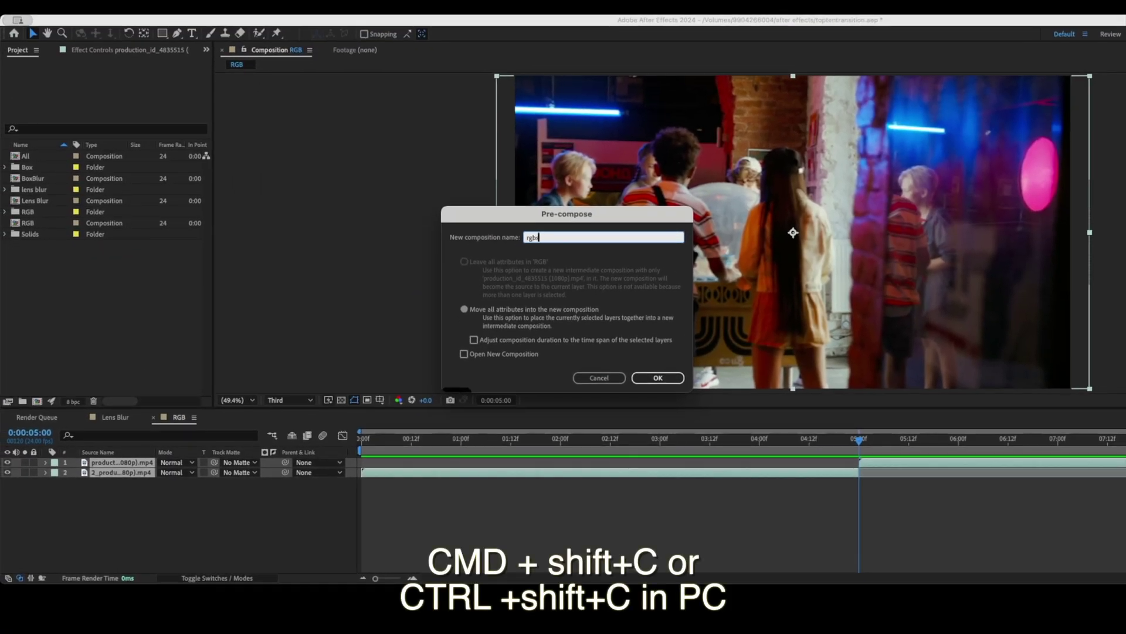
text(rgbsplit)
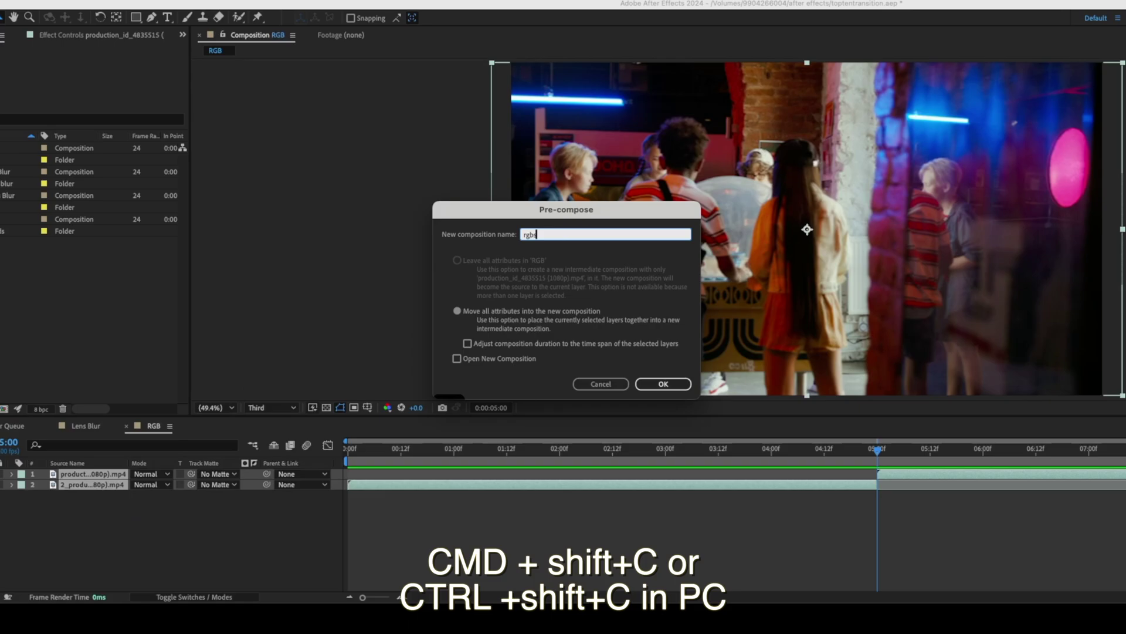
key(Return)
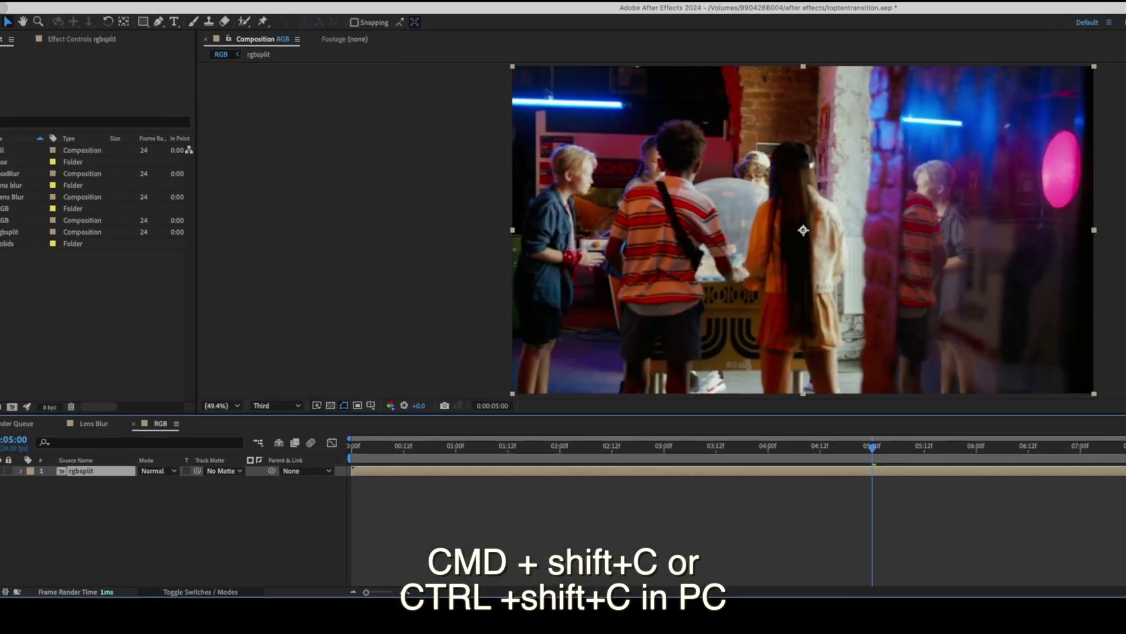
key(ctrl+d)
key(ctrl+d)
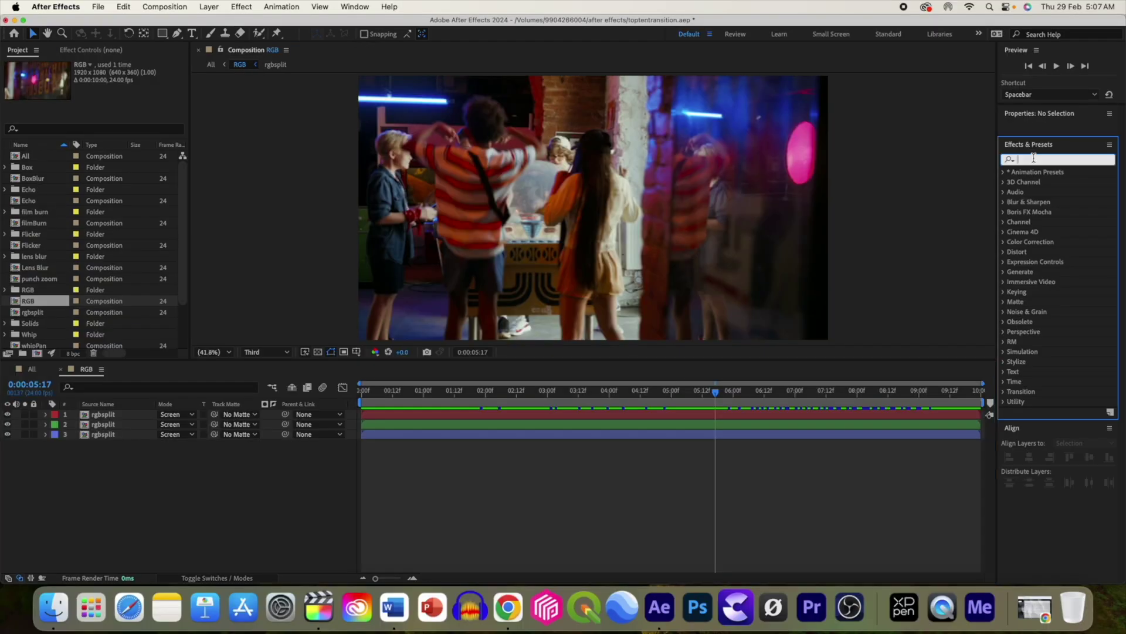
Step: Apply the Shift Channels effect to all three rgbsplit layers
text(shift)
drag(1057, 313, 838, 438)
drag(1039, 393, 902, 463)
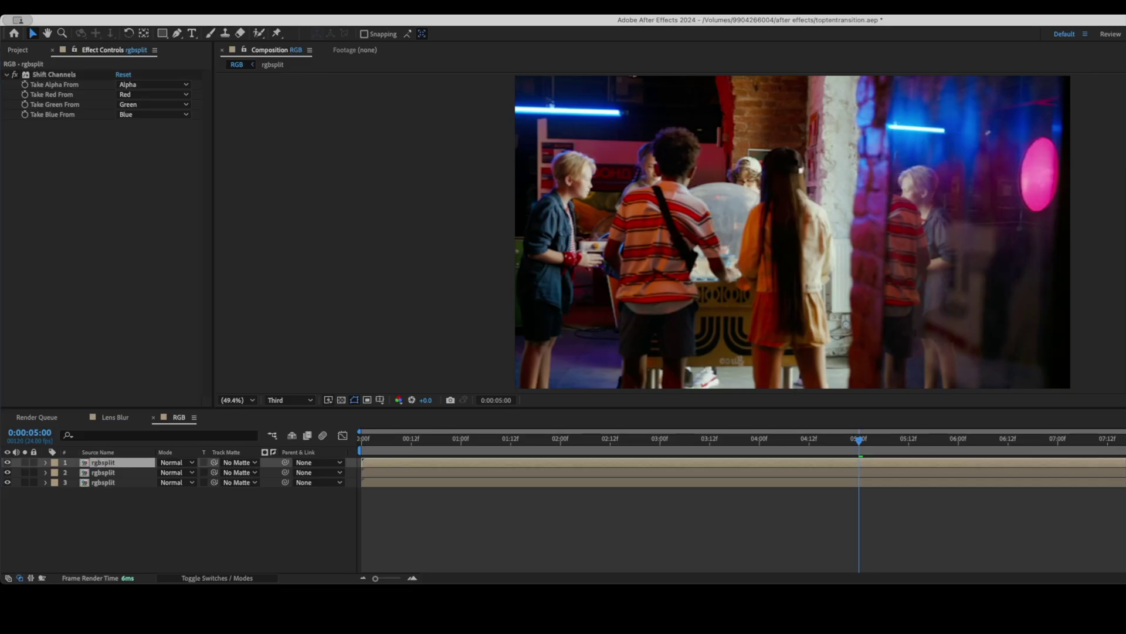
click(102, 472)
click(54, 75)
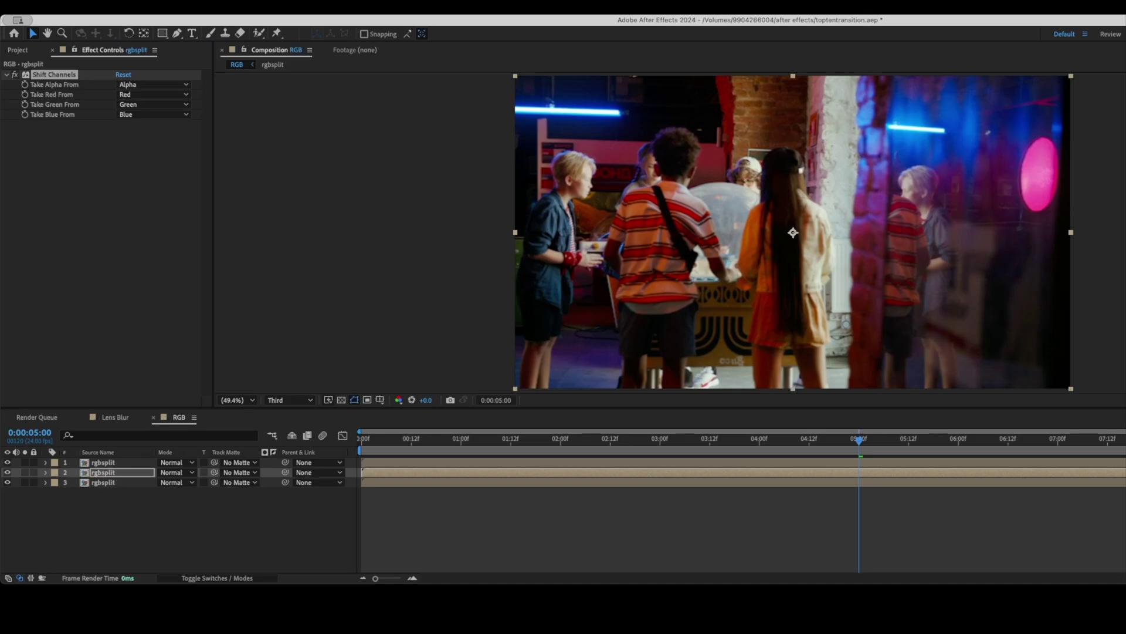
click(103, 483)
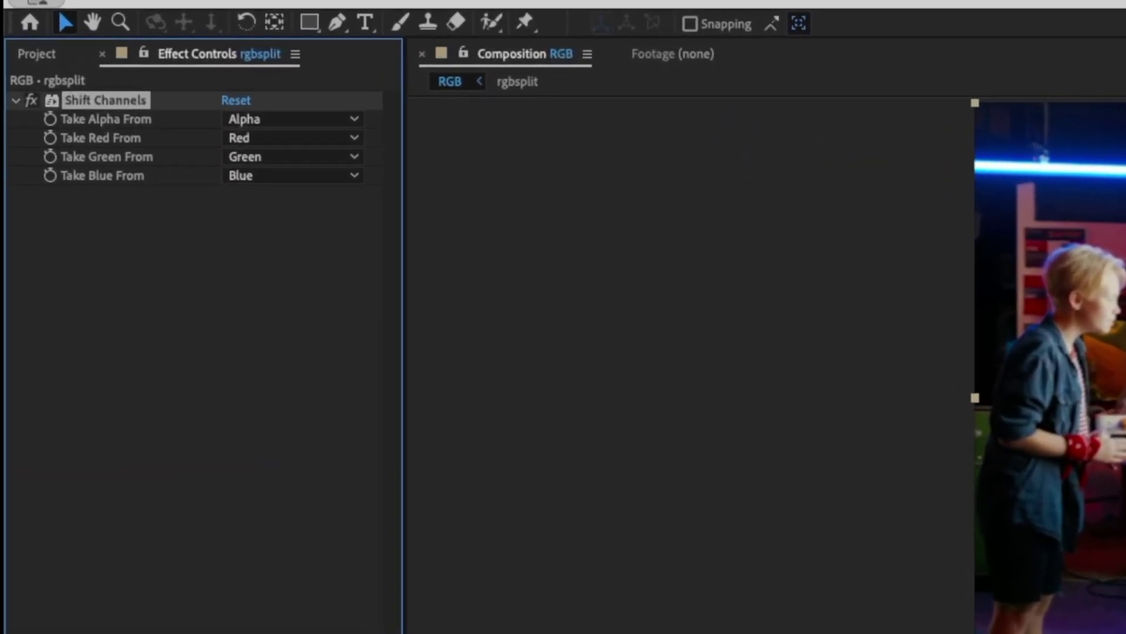
Step: In Shift Channels on the first rgbsplit layer, set Take Green From and Take Blue From to Full Off
click(294, 156)
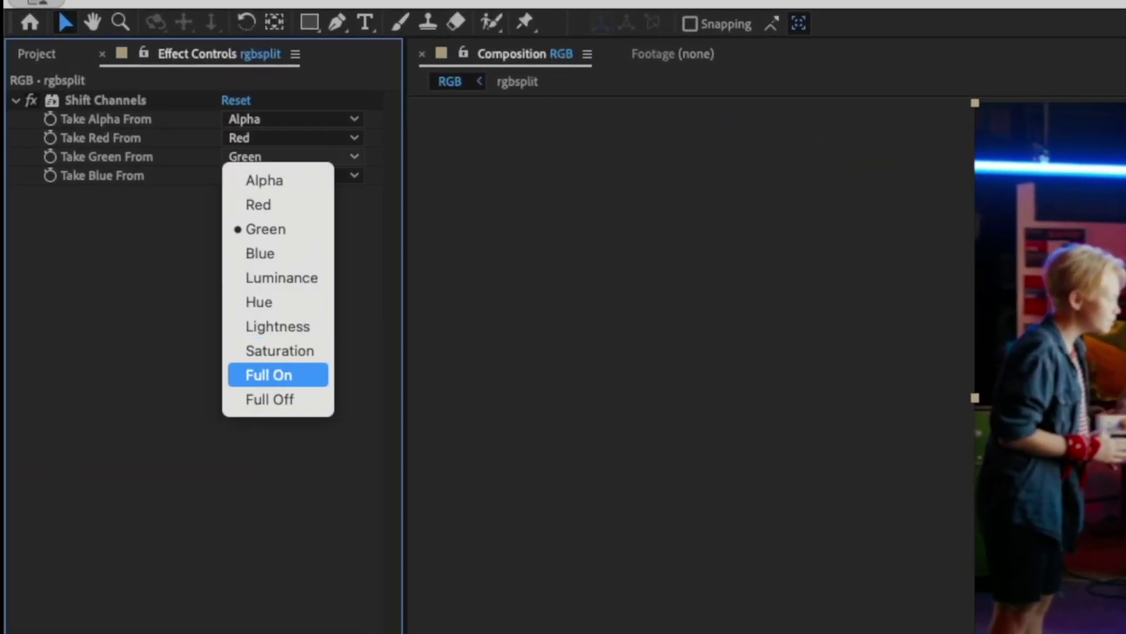
click(264, 397)
click(293, 175)
click(264, 417)
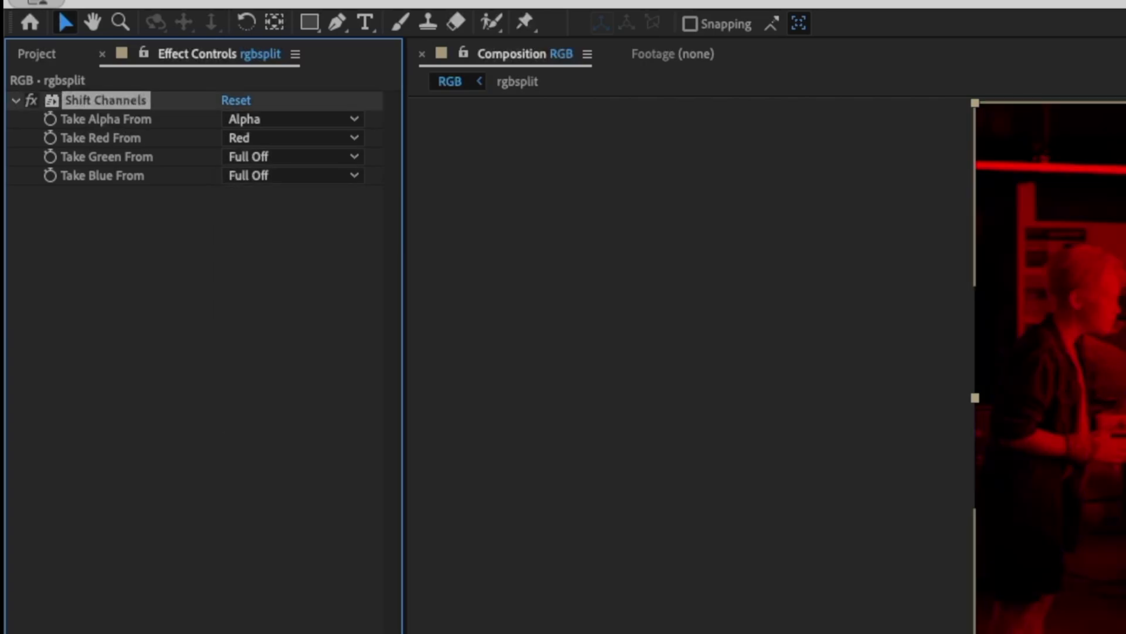
Step: In Shift Channels on the second rgbsplit layer, set Take Red From and Take Blue From to Full Off
click(111, 509)
click(294, 137)
click(277, 306)
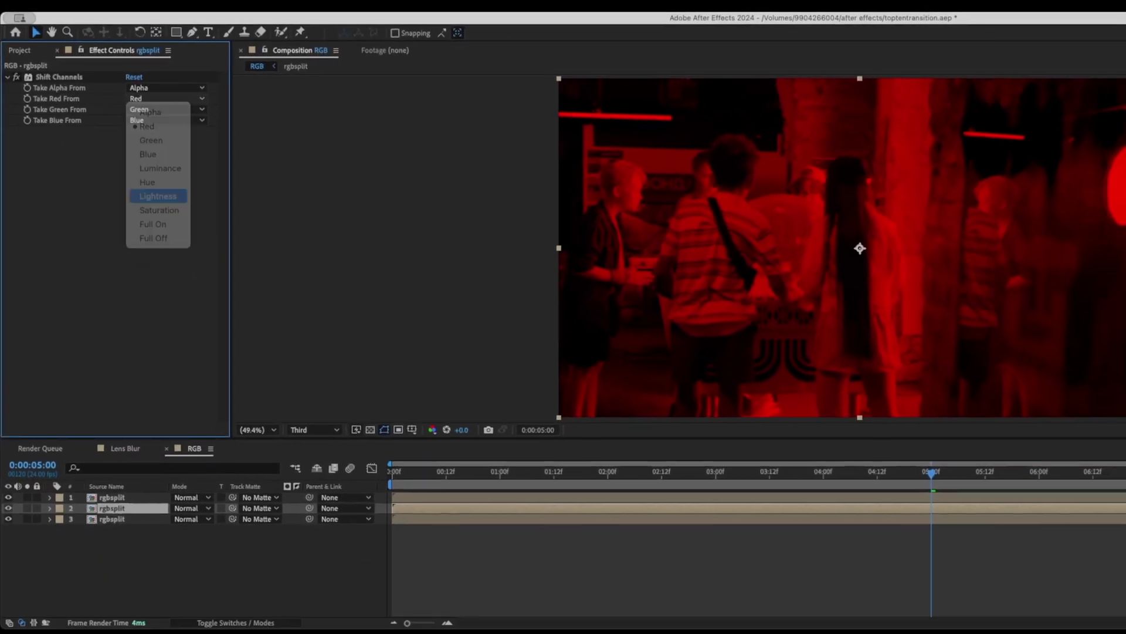
click(166, 120)
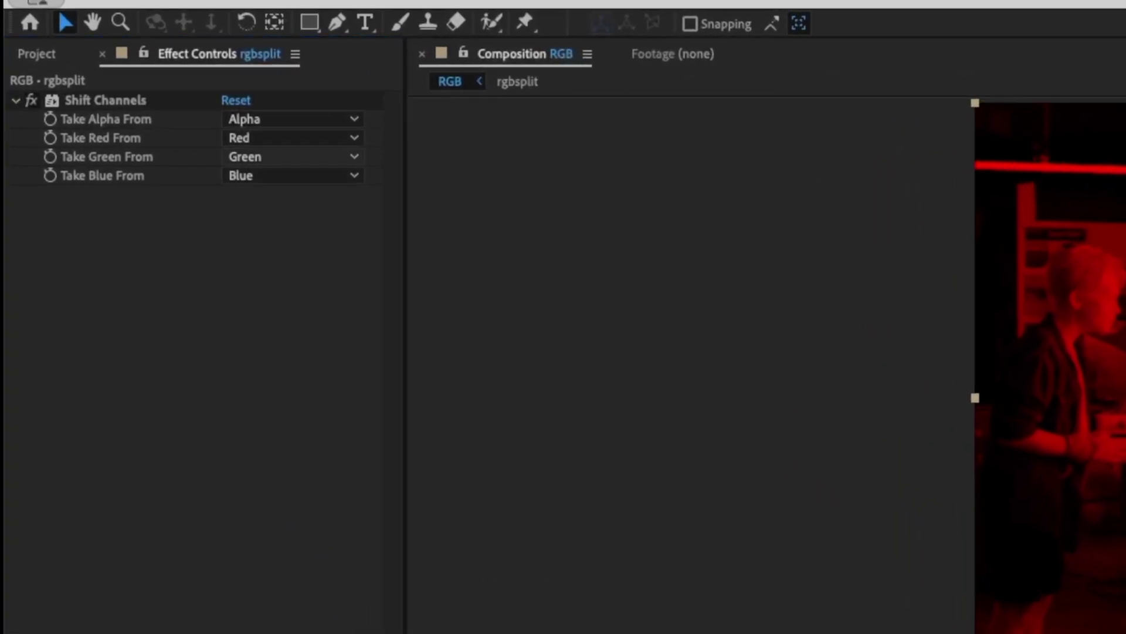
Step: In Shift Channels on the third rgbsplit layer, set Take Red From and Take Green From to Full Off
click(293, 137)
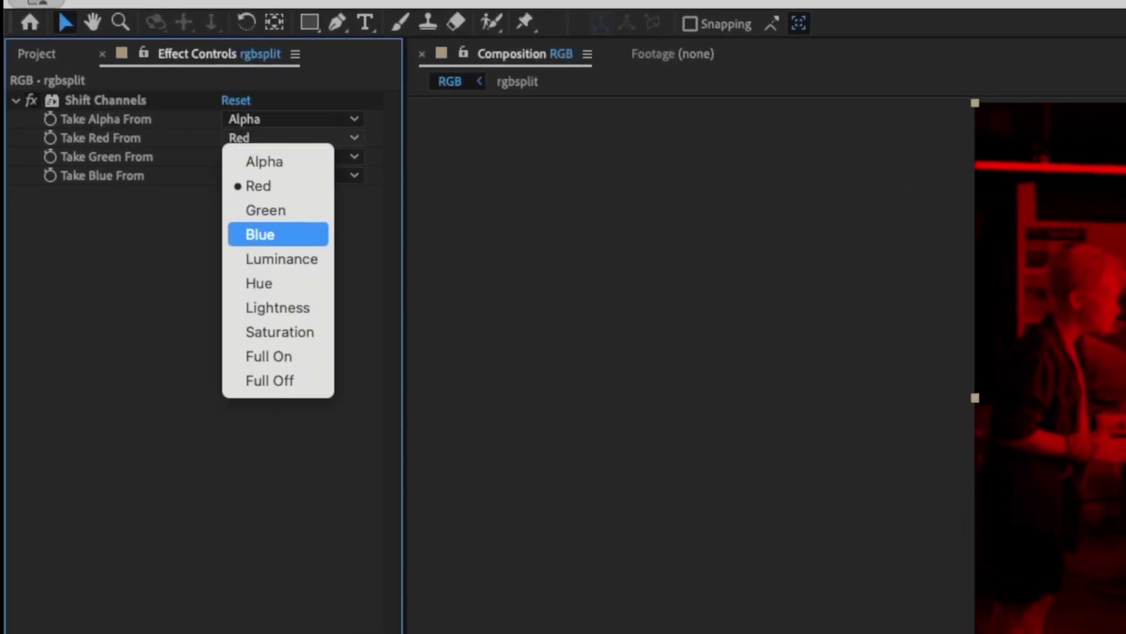
click(269, 380)
click(293, 156)
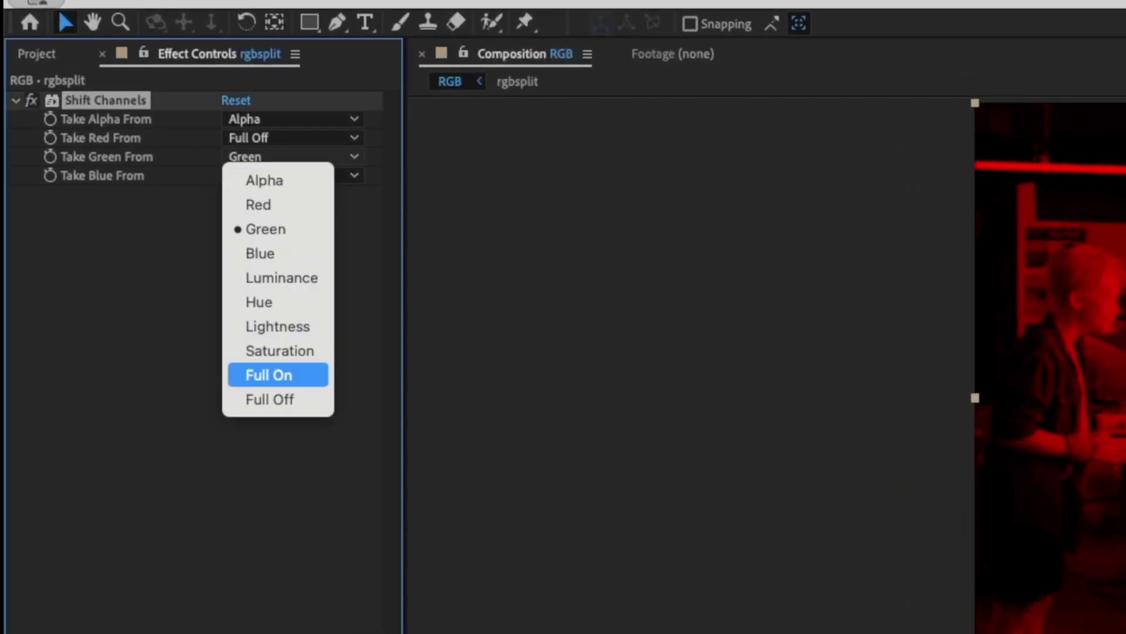
click(270, 399)
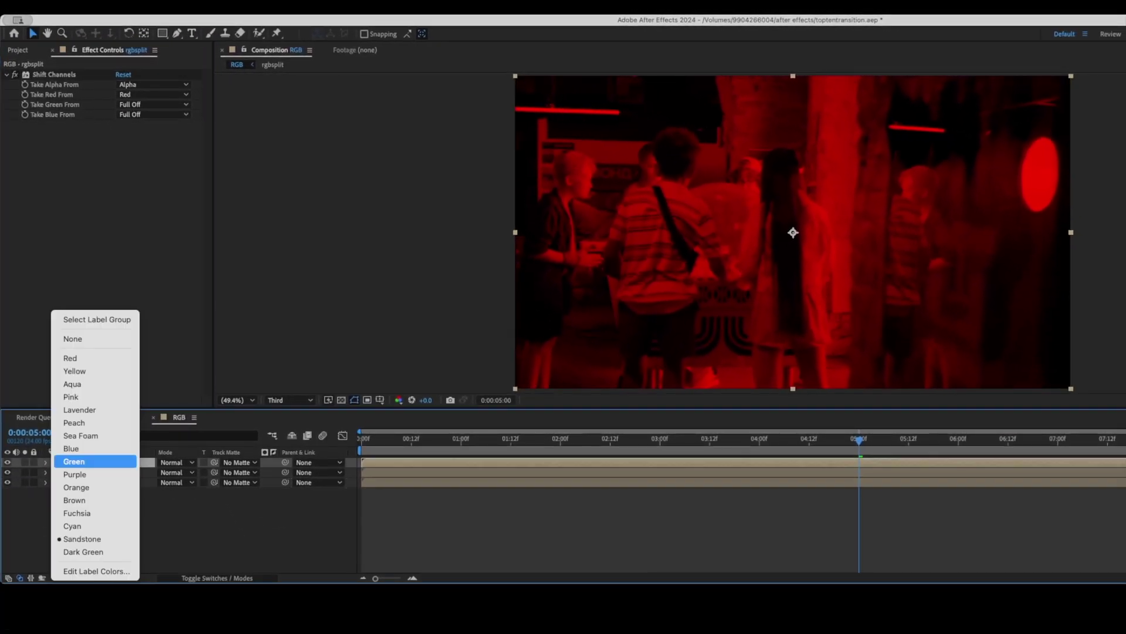
Step: Assign Red, Green and Blue label colors to rgbsplit layers 1, 2 and 3 respectively
click(70, 358)
click(55, 472)
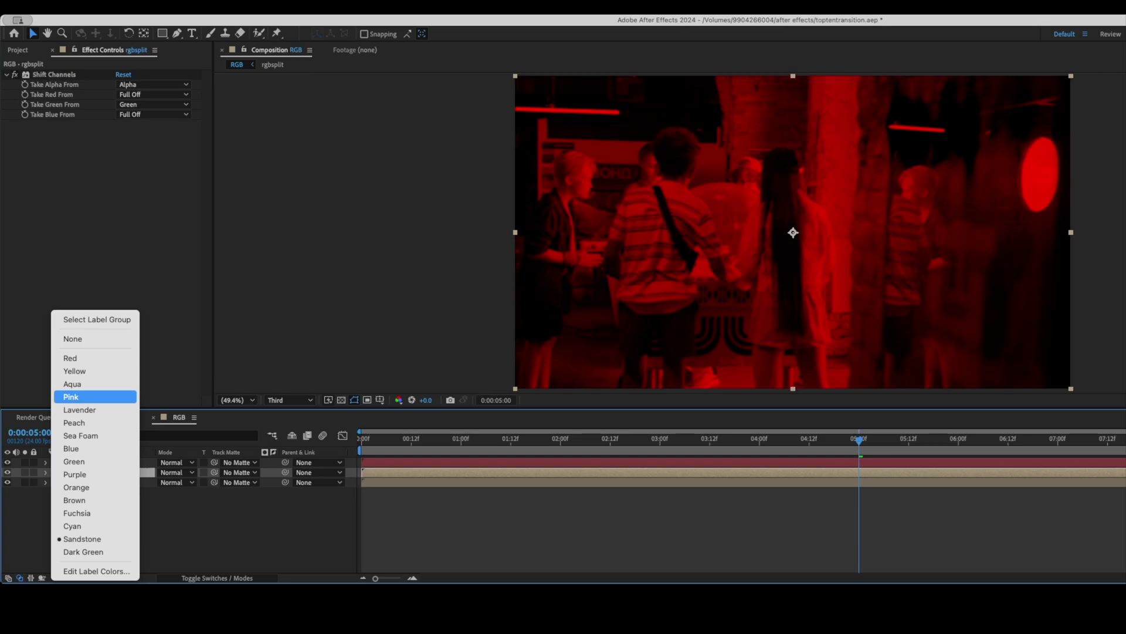
click(73, 461)
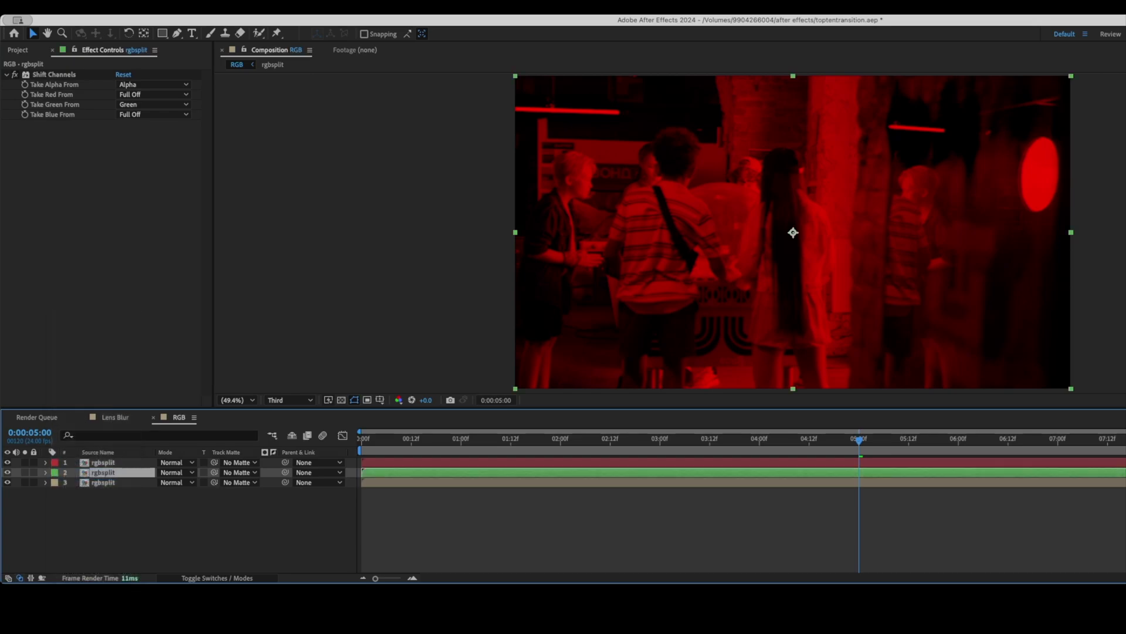
click(55, 482)
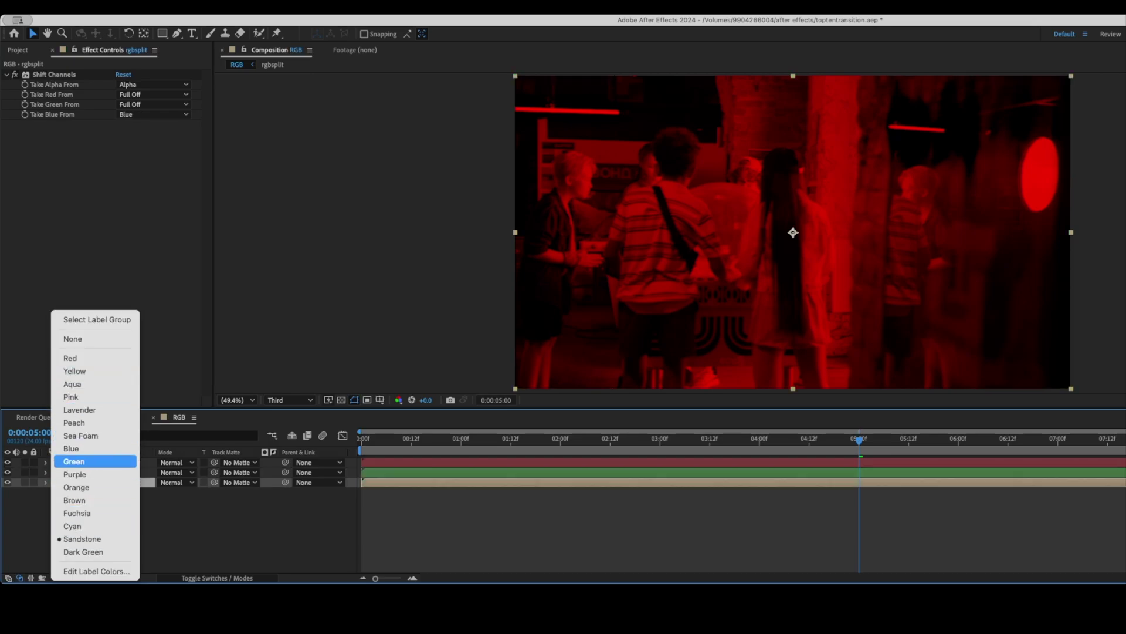
click(71, 448)
Step: Set the blending mode of all three rgbsplit layers to Screen
key(super+a)
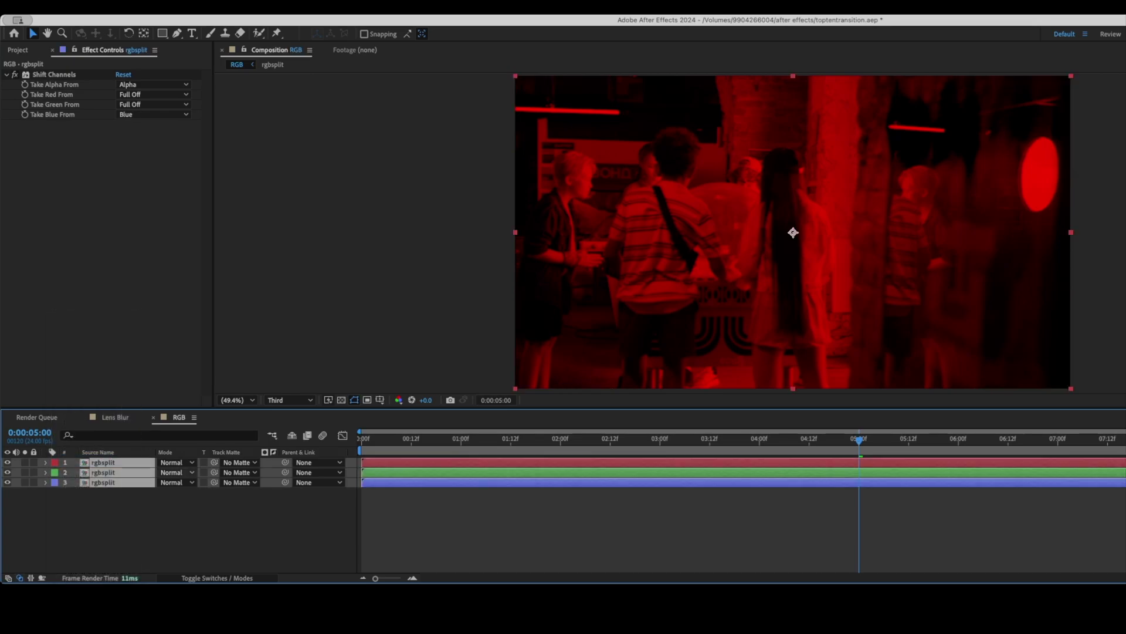
click(177, 462)
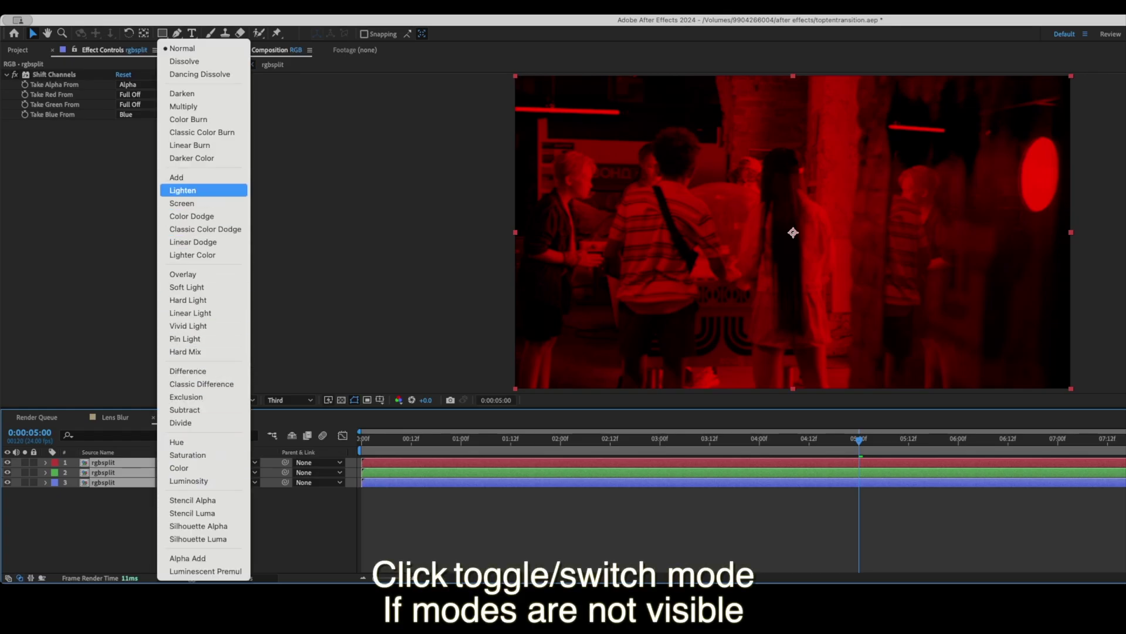
click(181, 203)
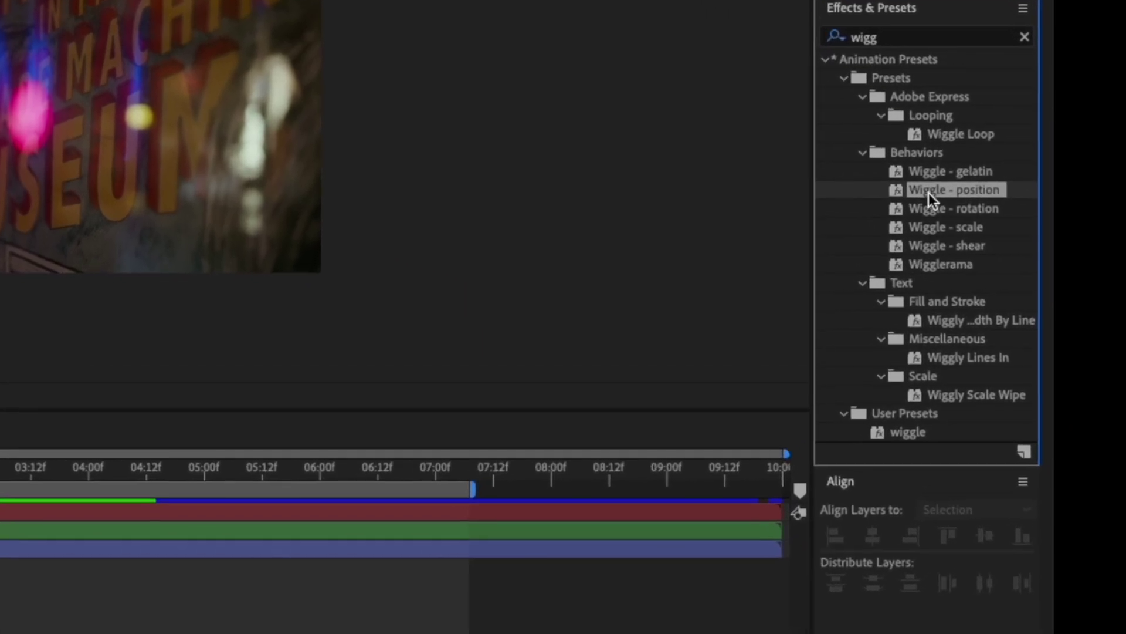
Step: Apply the Wiggle - position preset to the red rgbsplit layer and set its Wiggle Speed and Wiggle Amount to 0
drag(1049, 233, 830, 431)
drag(551, 531, 536, 520)
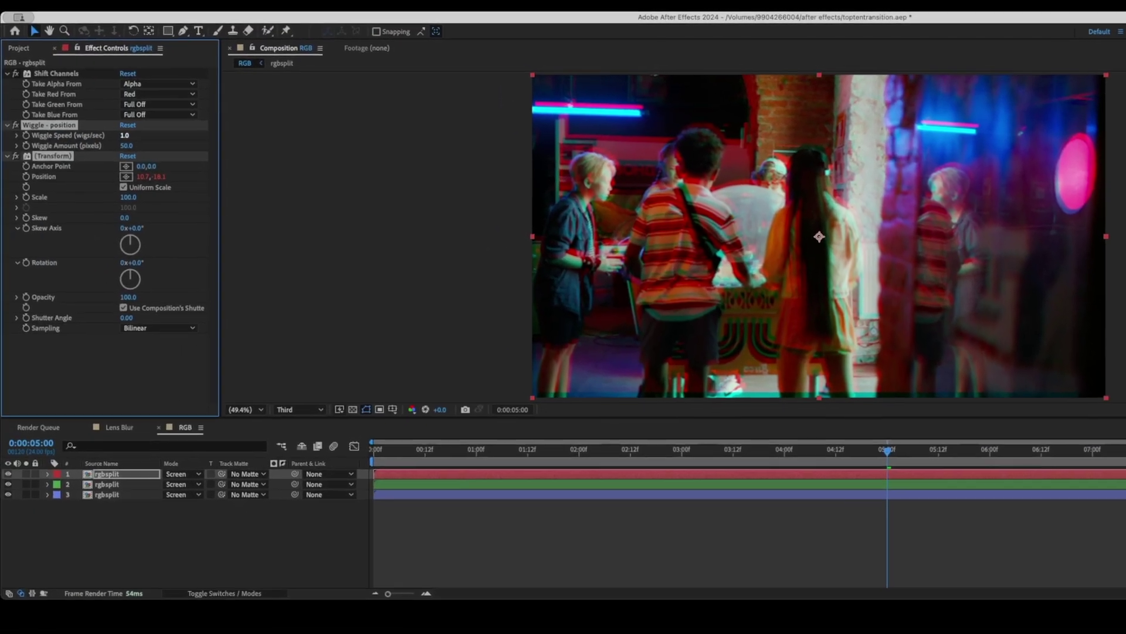
click(120, 135)
key(BackSpace)
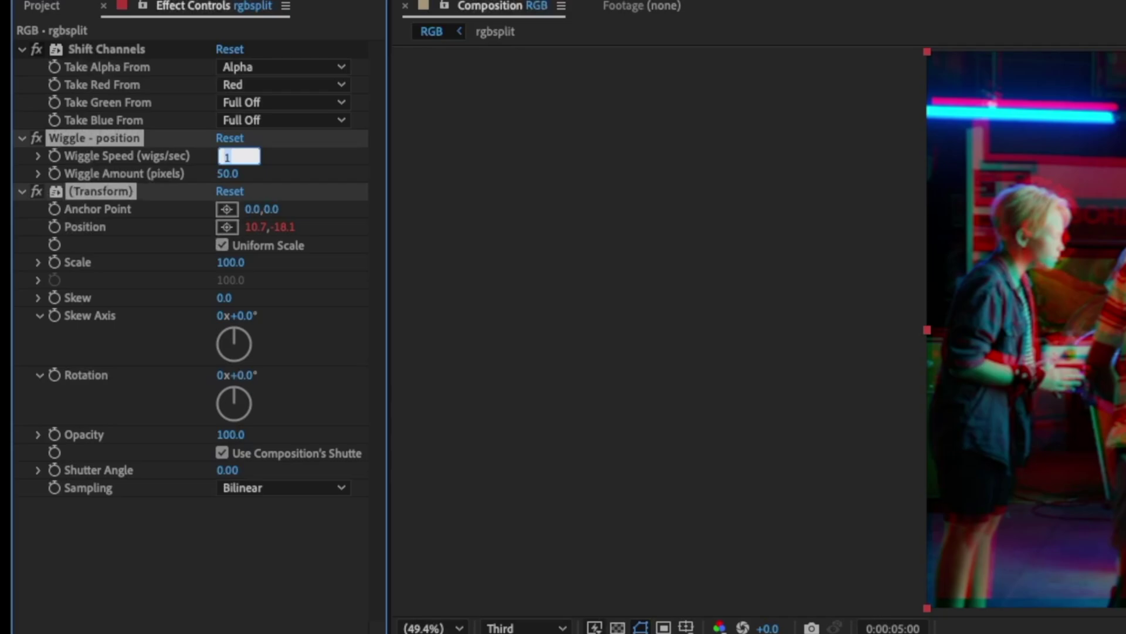
text(0)
key(Tab)
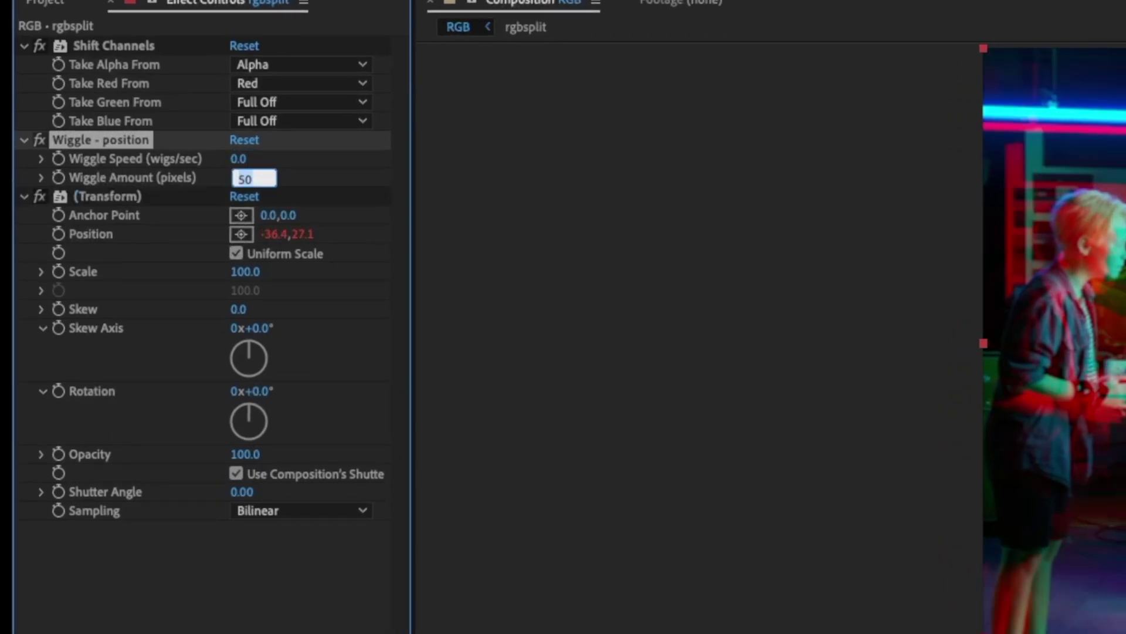
text(0)
key(Return)
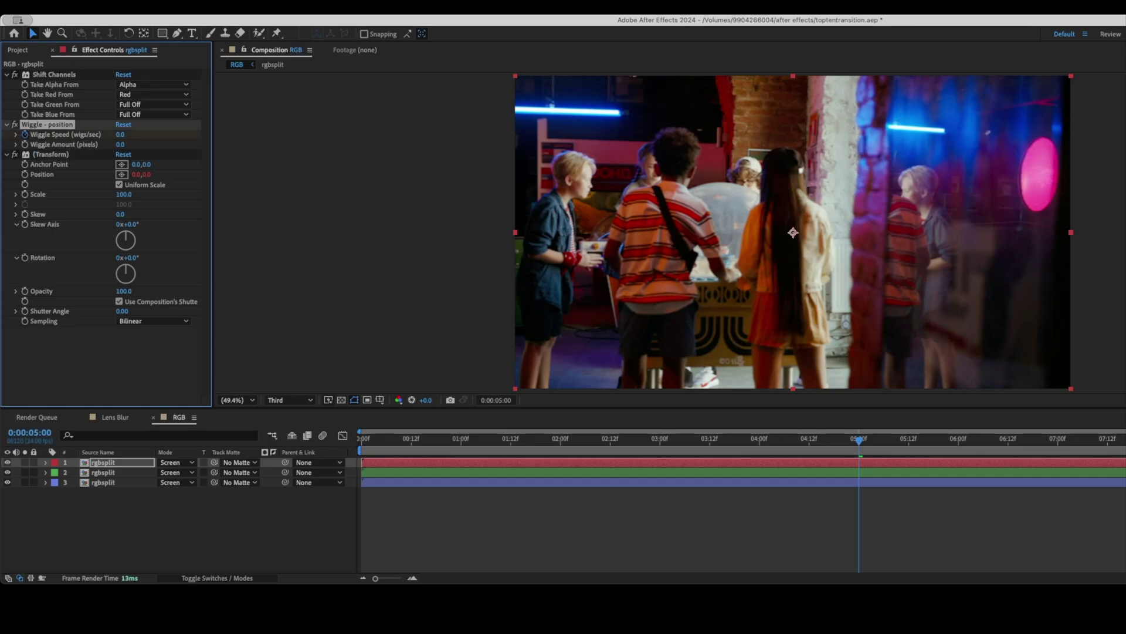
Step: Keyframe the red layer's Wiggle Speed at 30 at 0:00:05:00 and preview the wiggle animation
click(120, 134)
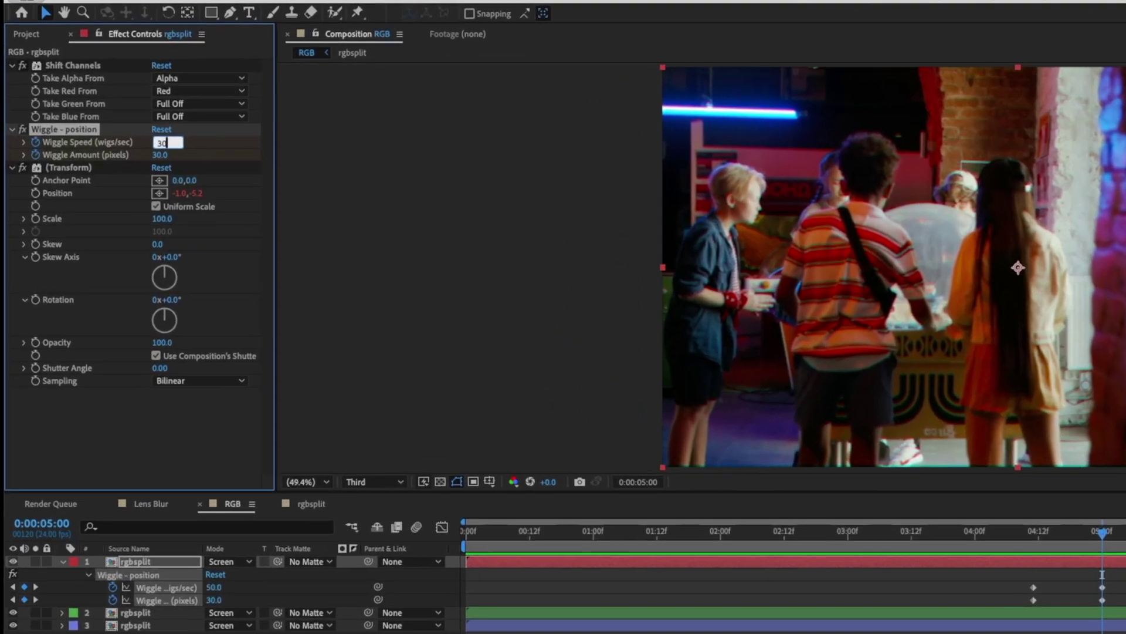
text(30)
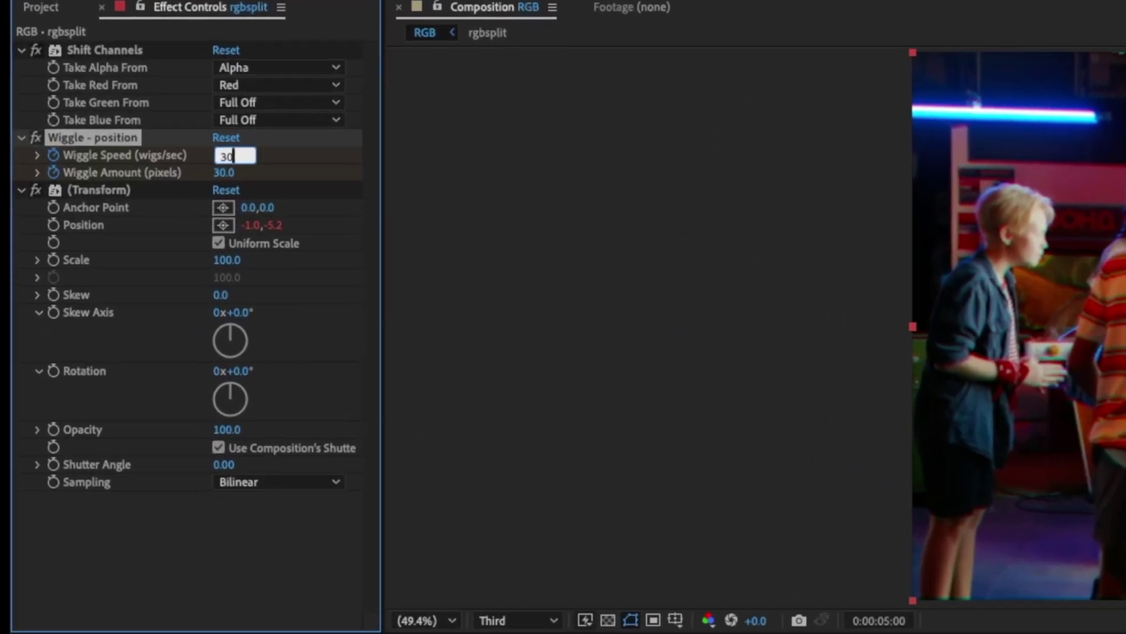
key(Tab)
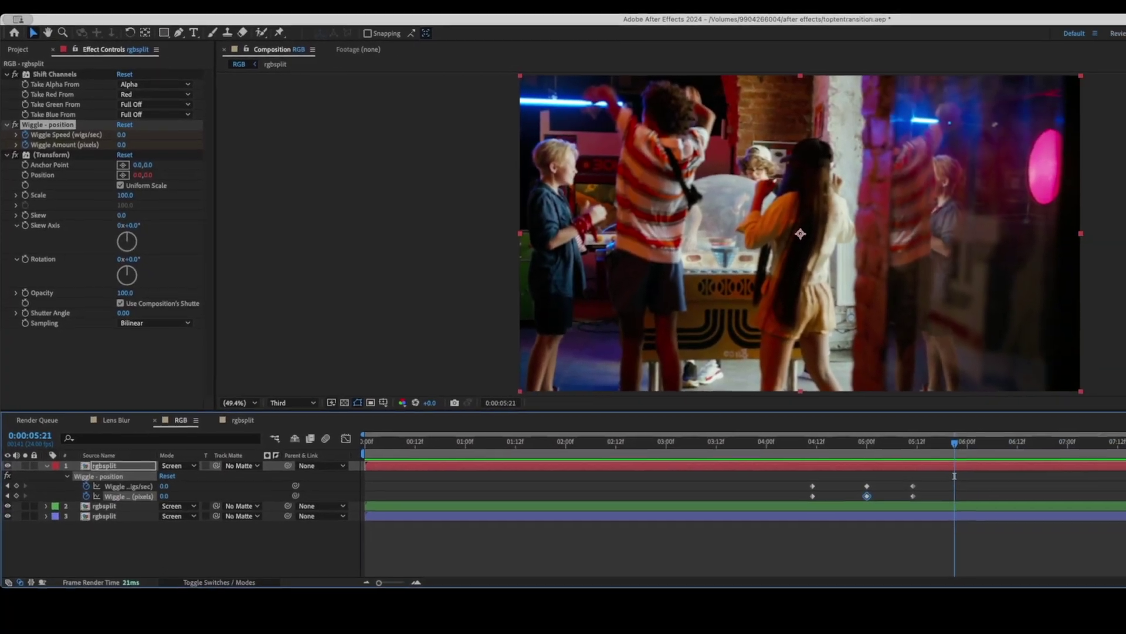
key(space)
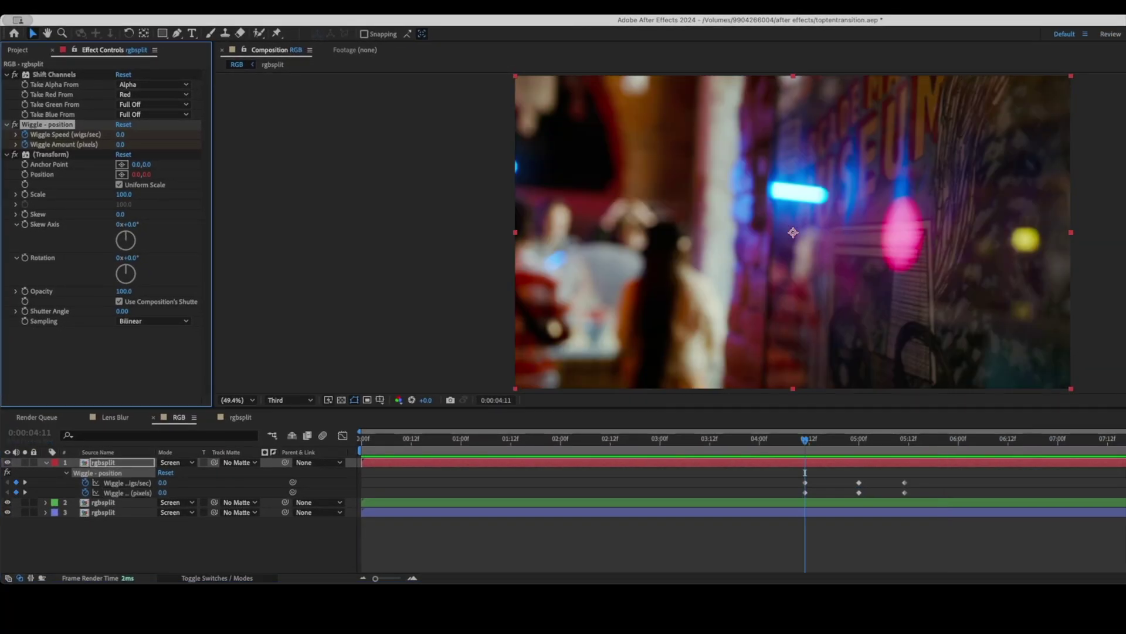
Step: Copy the Wiggle - position and Transform effects from the red layer and paste them onto the blue layer at 0:00:04:11
click(122, 17)
click(193, 95)
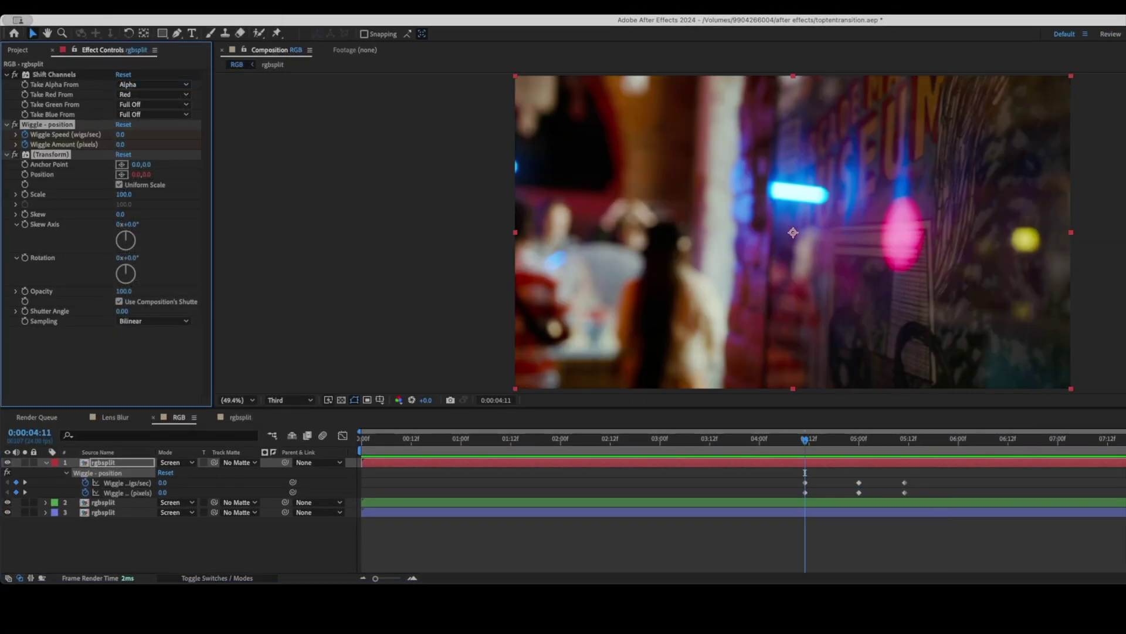
click(103, 512)
click(125, 17)
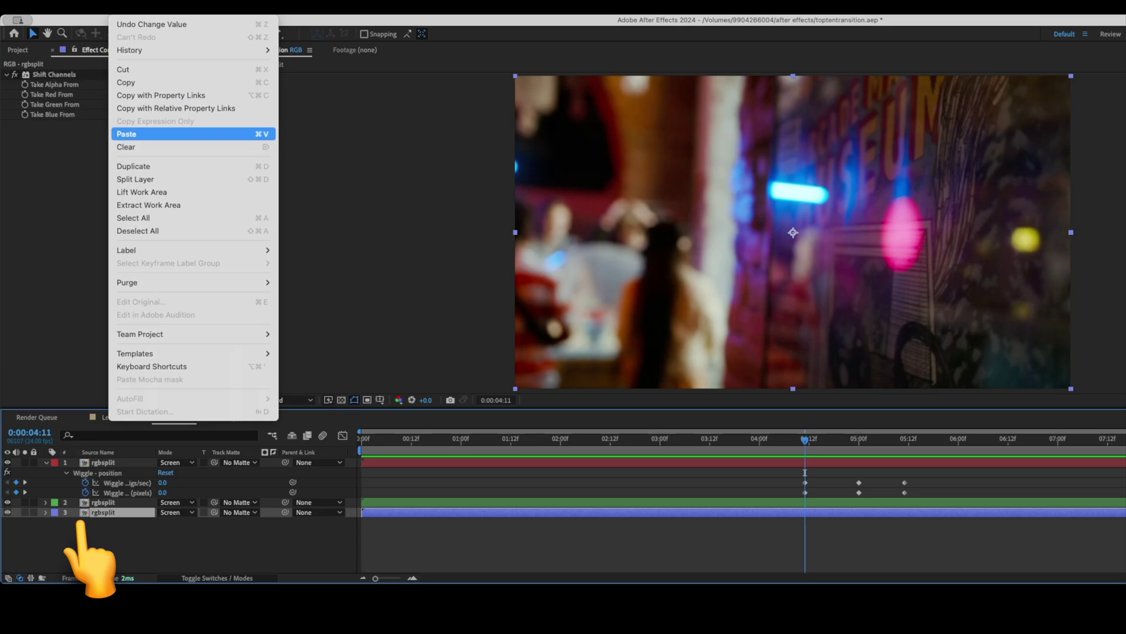
click(176, 133)
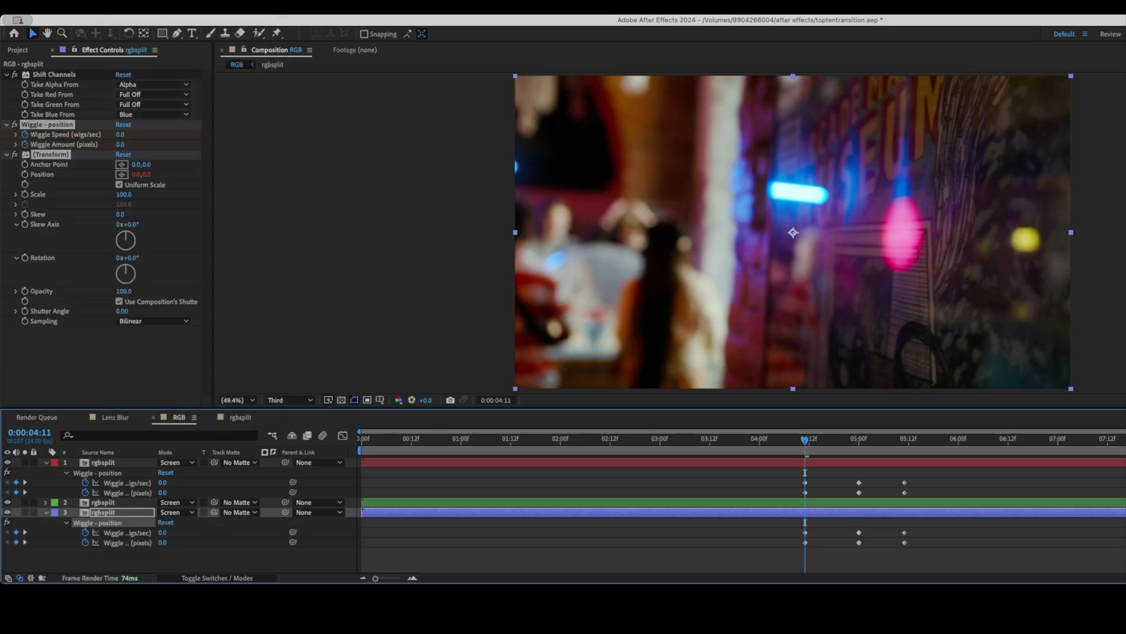
Step: Play the RGB split transition and step through the frames after 0:00:05:00 to examine the channel offset and frame edges
key(space)
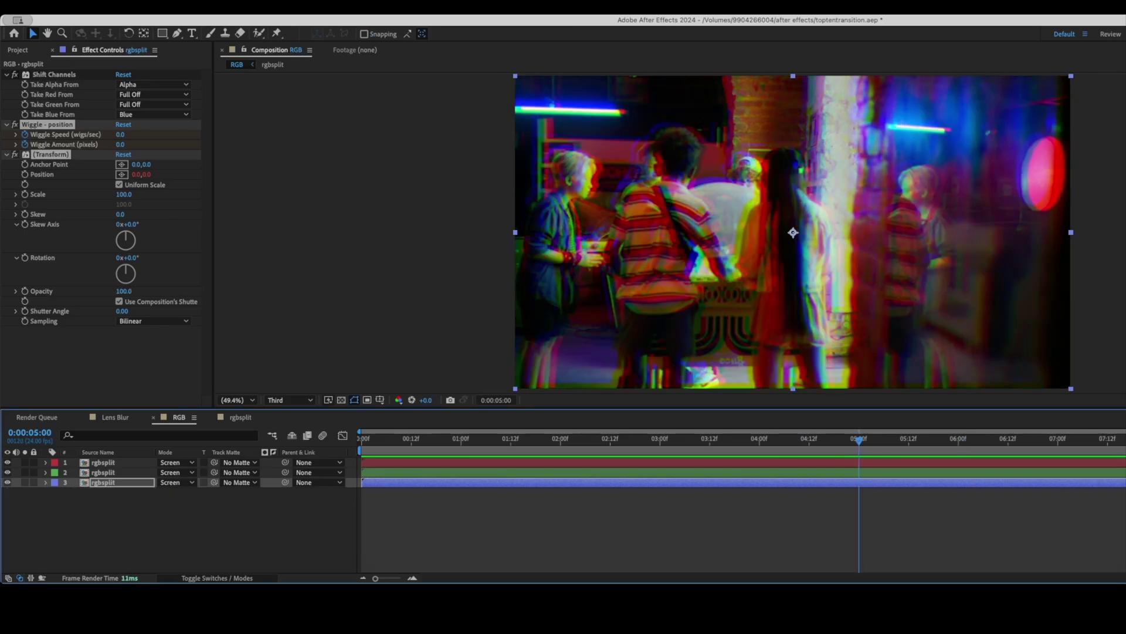
key(Page_Down)
key(Page_Down)
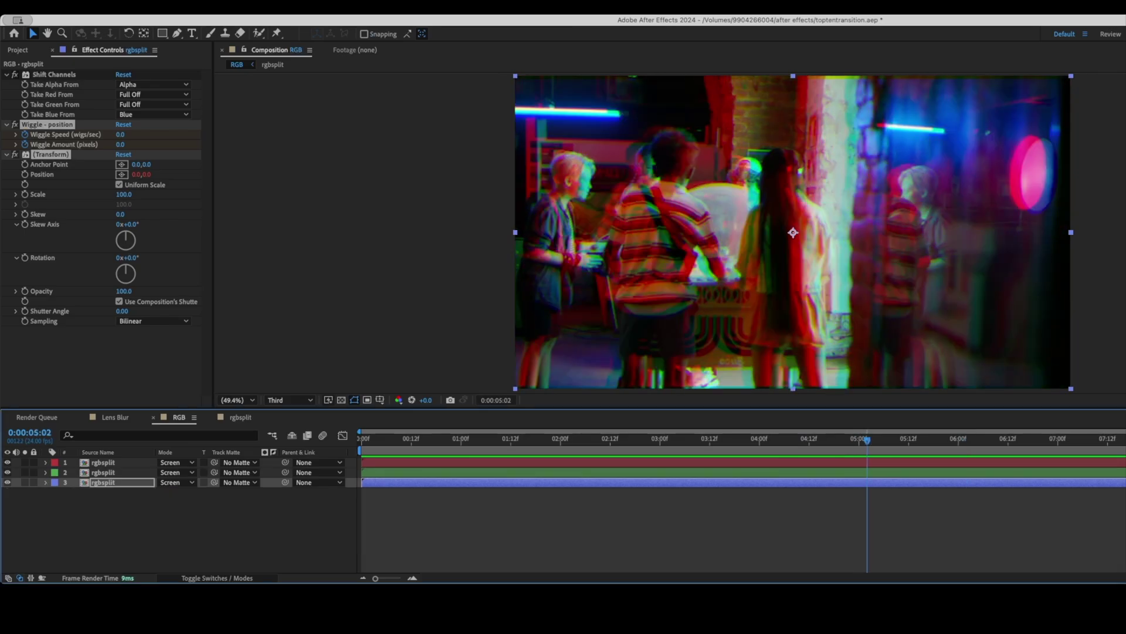
key(Page_Up)
key(Page_Down)
key(Page_Down)
key(Page_Down)
key(Page_Up)
key(Page_Up)
key(Page_Down)
key(Page_Down)
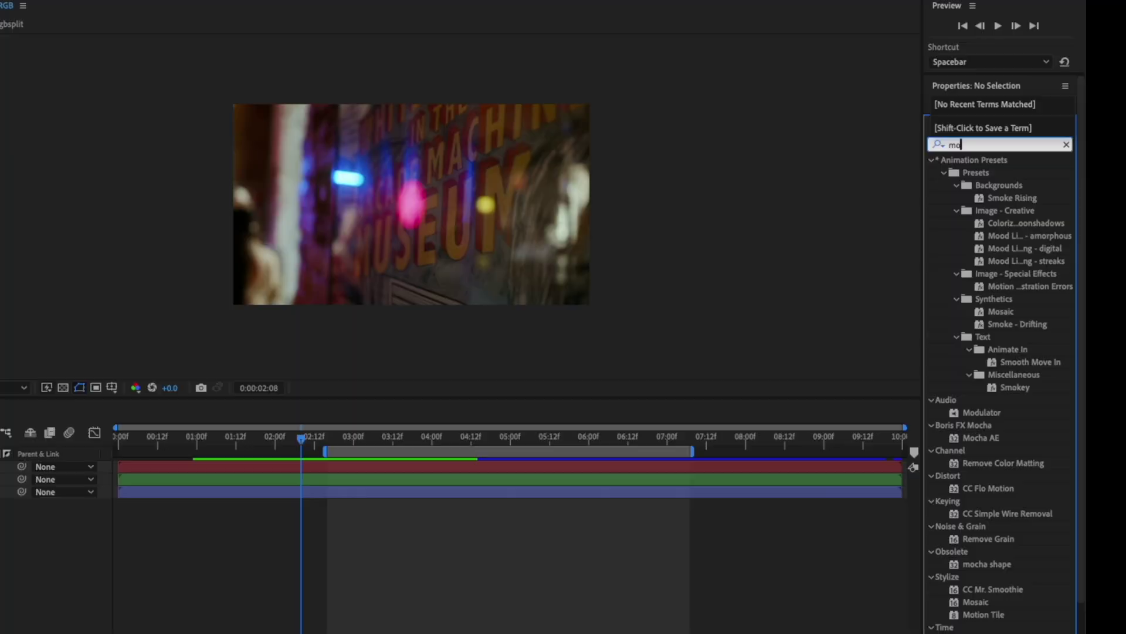
Step: Find the Motion Tile effect and apply it to the red rgbsplit layer
text(motito)
key(BackSpace)
key(BackSpace)
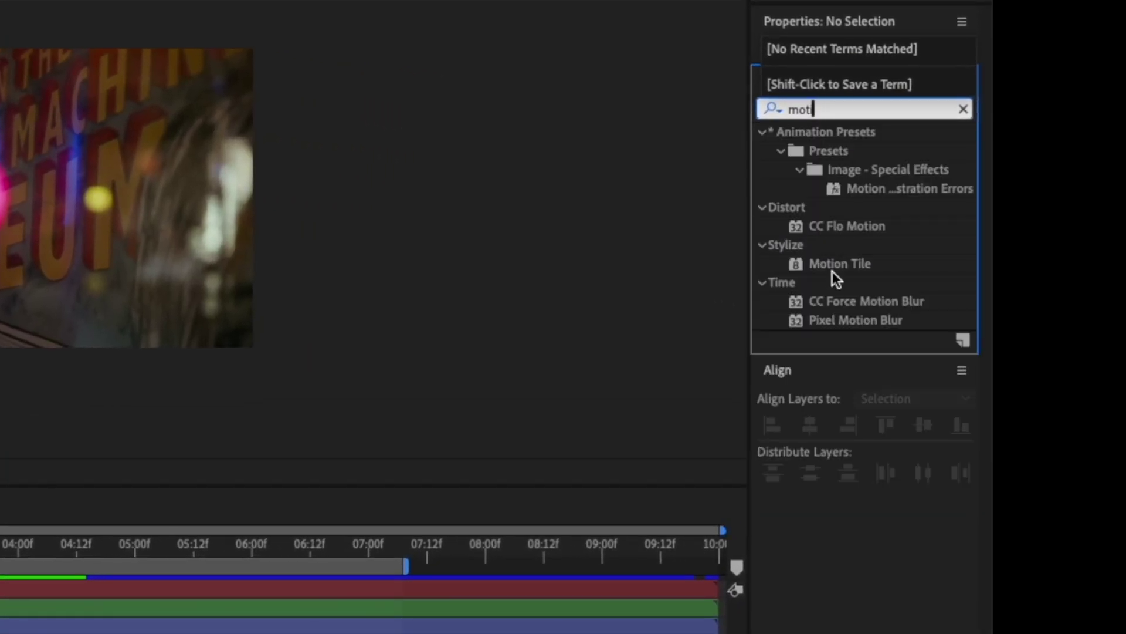
drag(836, 264, 447, 584)
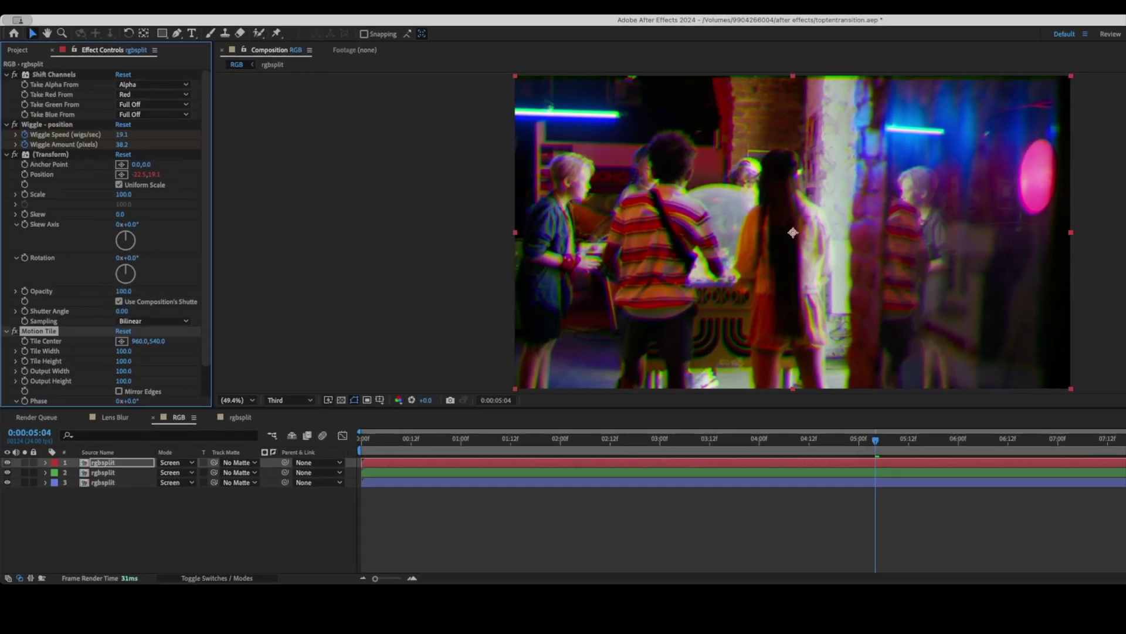
Step: Place Motion Tile above Shift Channels with Mirror Edges enabled, and edit its Output Width
drag(39, 331, 40, 73)
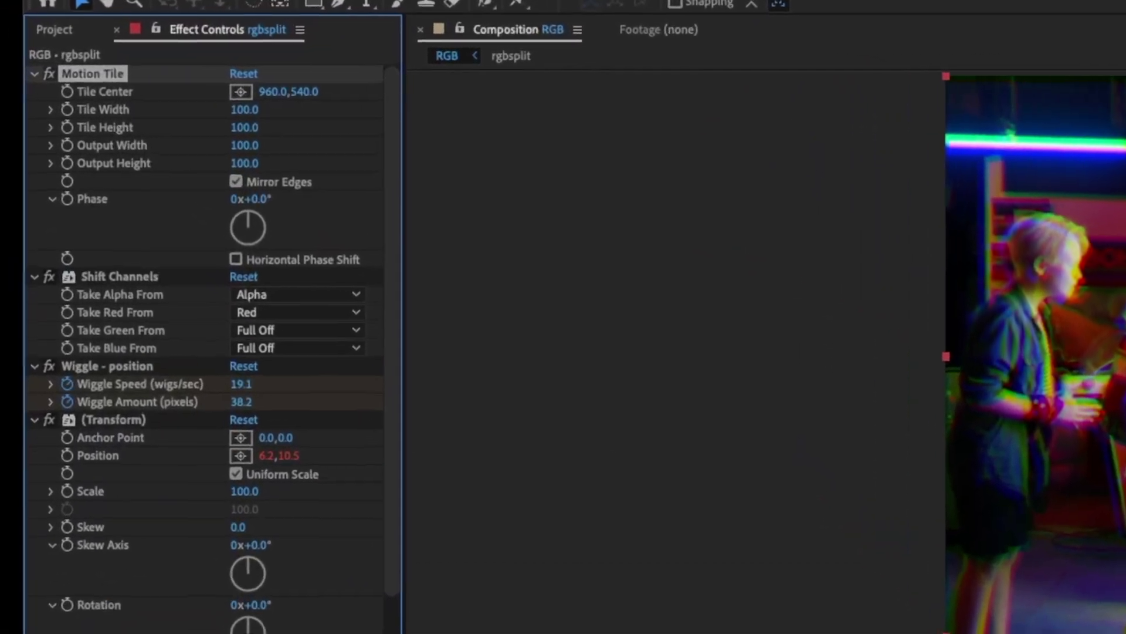
click(123, 114)
text(1)
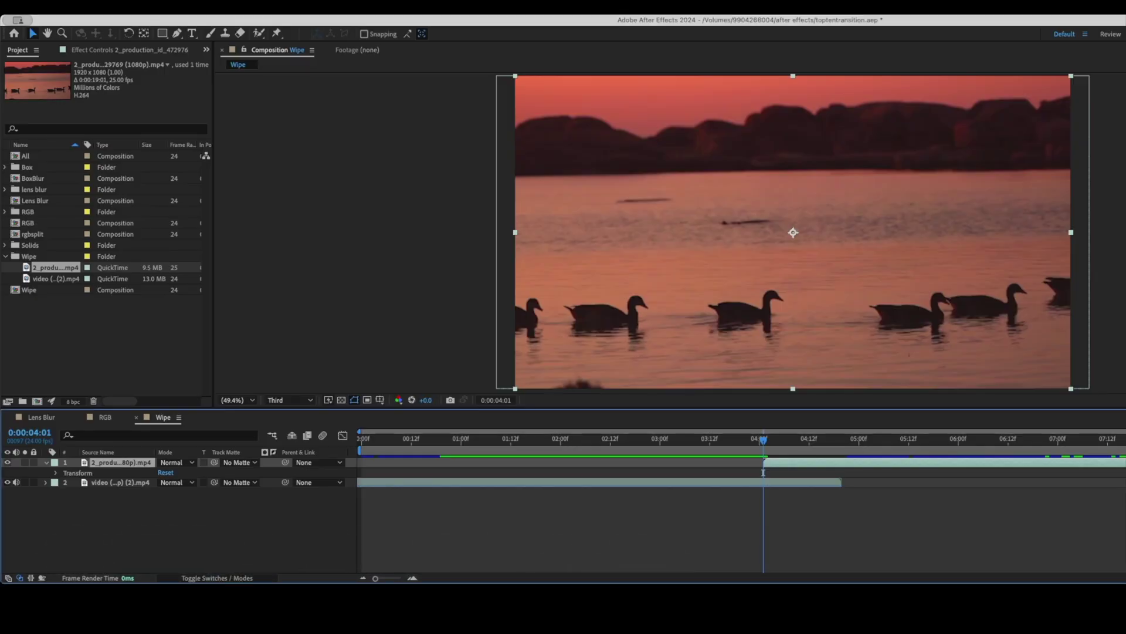
Step: Preview the cut between the two clips in the Wipe composition around 0:00:04:01
key(space)
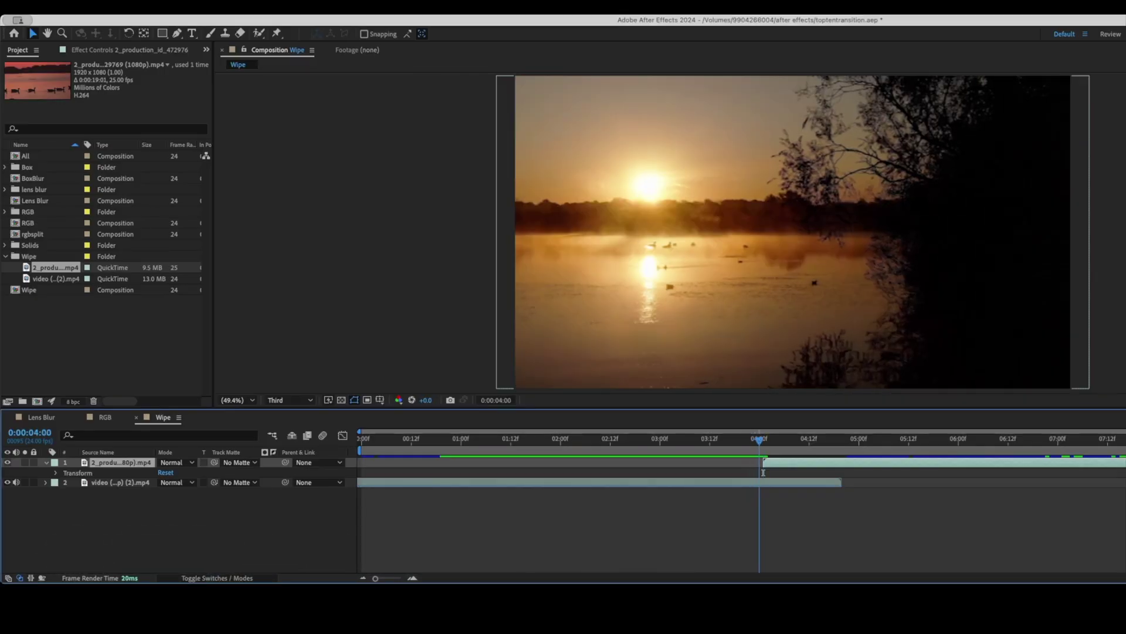
key(space)
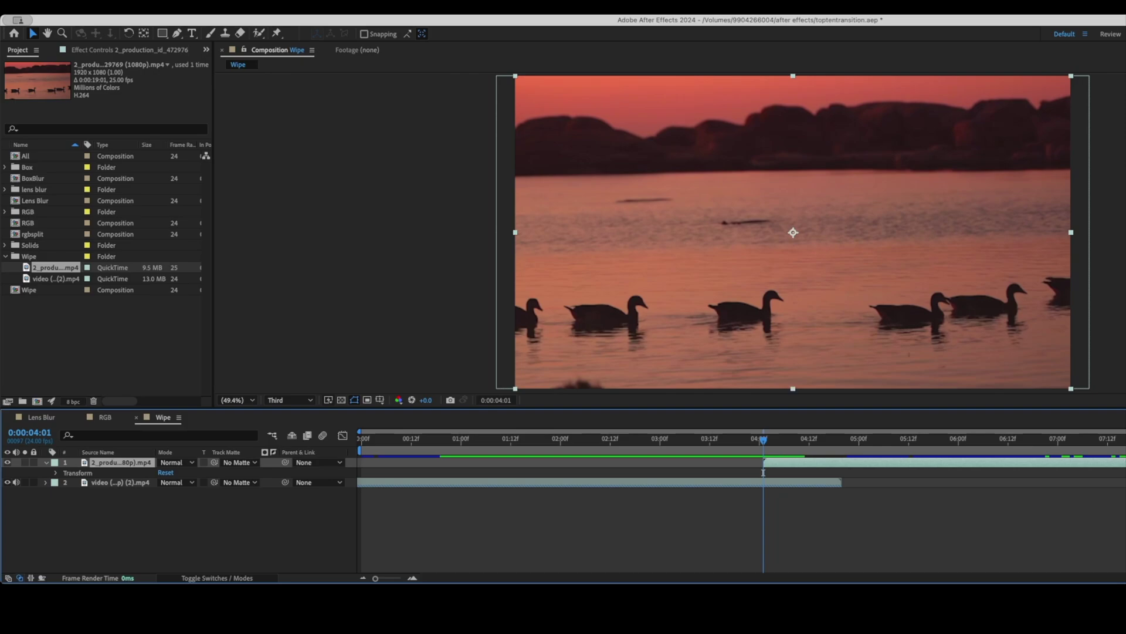
key(q)
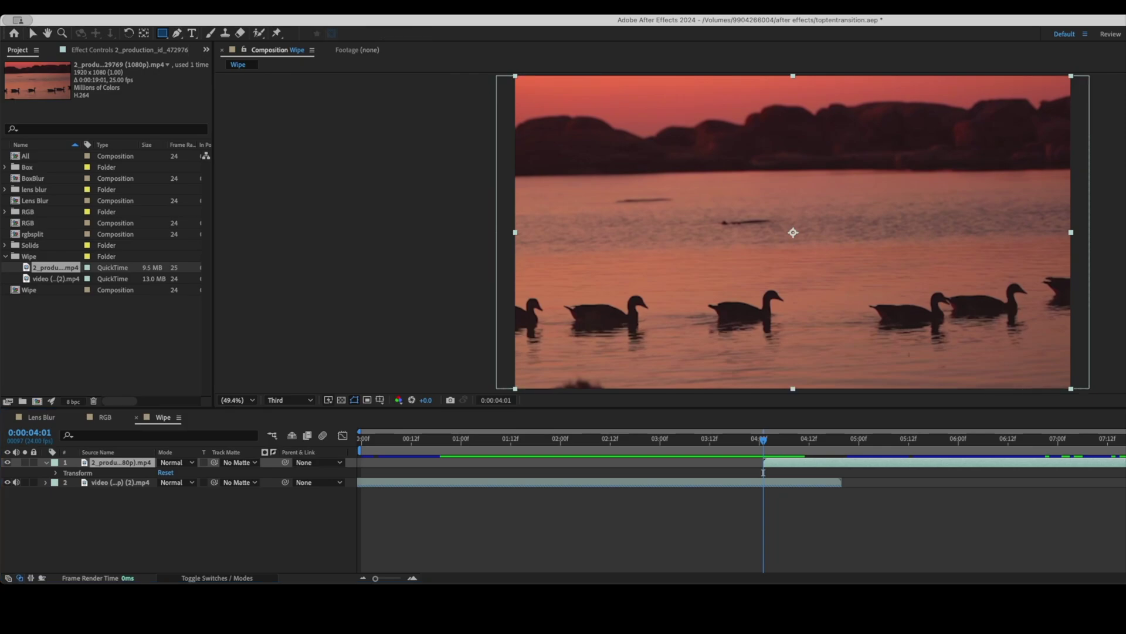
key(v)
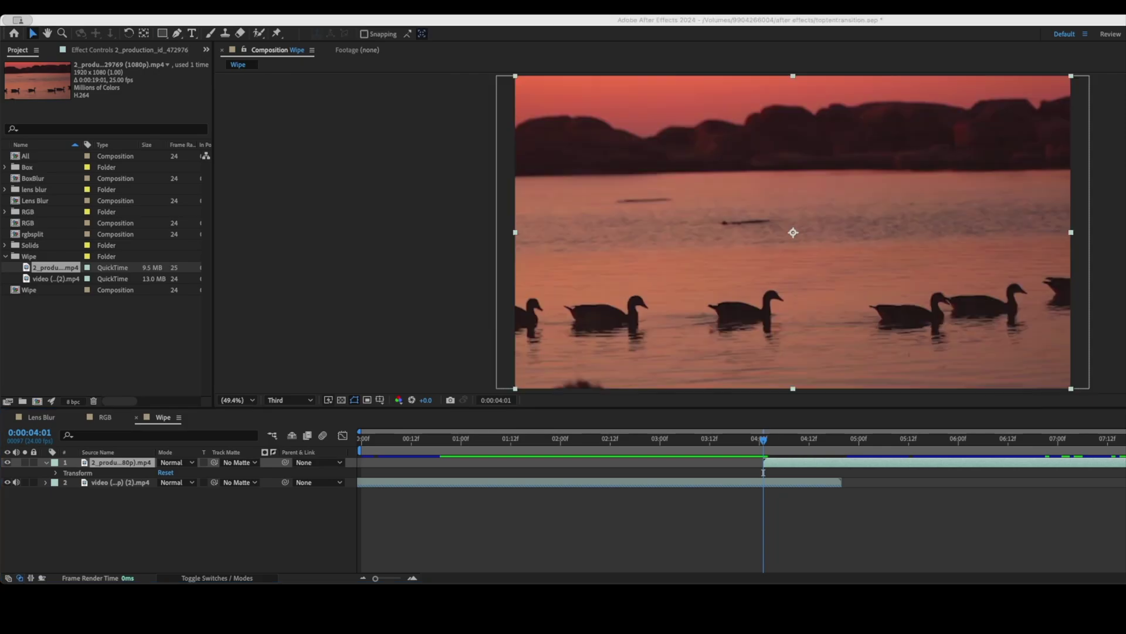
Step: Step through the frames after 0:00:04:01 in the Wipe composition to examine where the two clips overlap
click(763, 472)
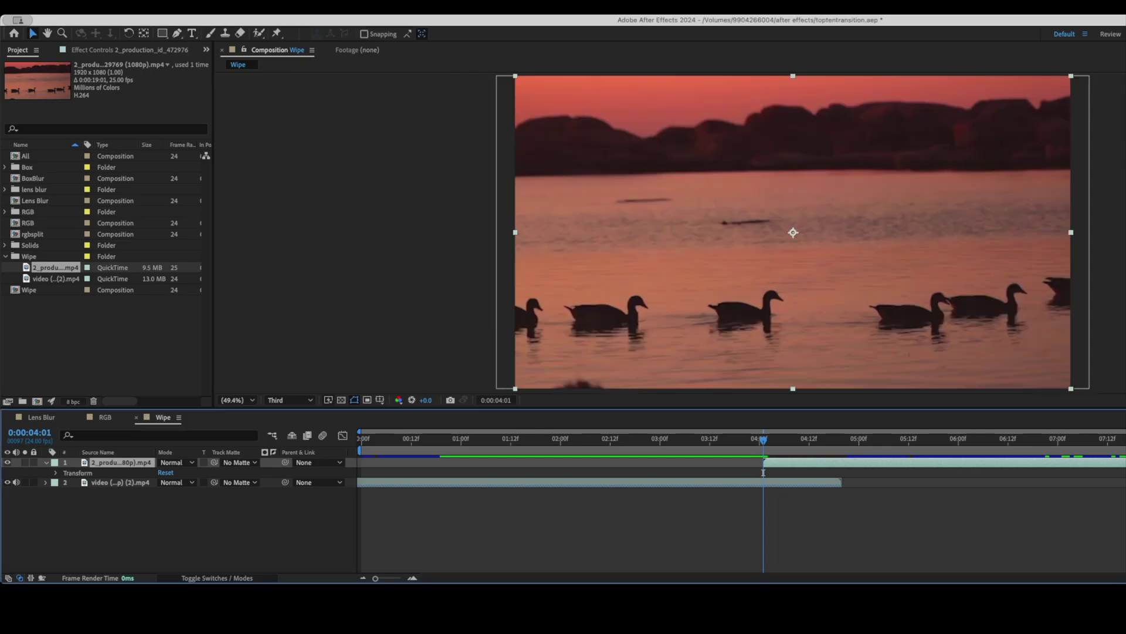
key(Page_Up)
key(Page_Up)
key(Page_Down)
key(Page_Down)
key(Page_Down)
key(Page_Down)
key(Page_Down)
key(Page_Down)
key(Page_Down)
key(Page_Down)
key(Page_Down)
key(Page_Down)
key(Page_Down)
key(Page_Up)
key(Page_Up)
key(Page_Up)
key(Page_Up)
key(Page_Up)
key(Page_Up)
key(Page_Up)
key(Page_Up)
key(Page_Up)
Step: Draw a narrow rectangular mask just outside the left edge of the duck clip and keyframe its Mask Path at 0:00:04:01
key(q)
key(comma)
key(comma)
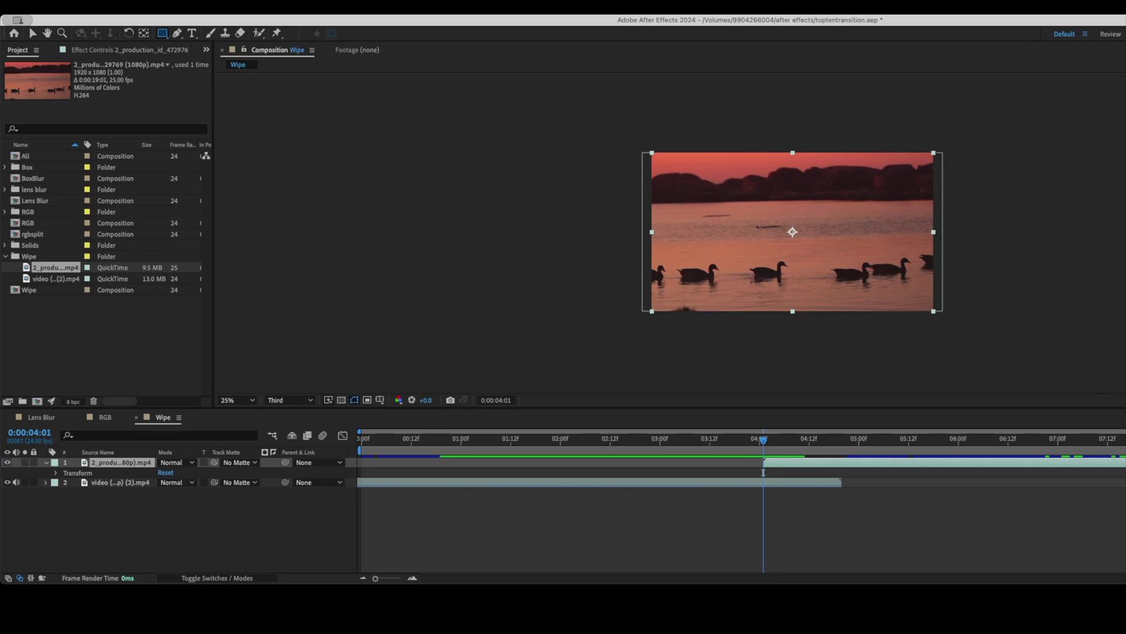
drag(589, 147, 614, 158)
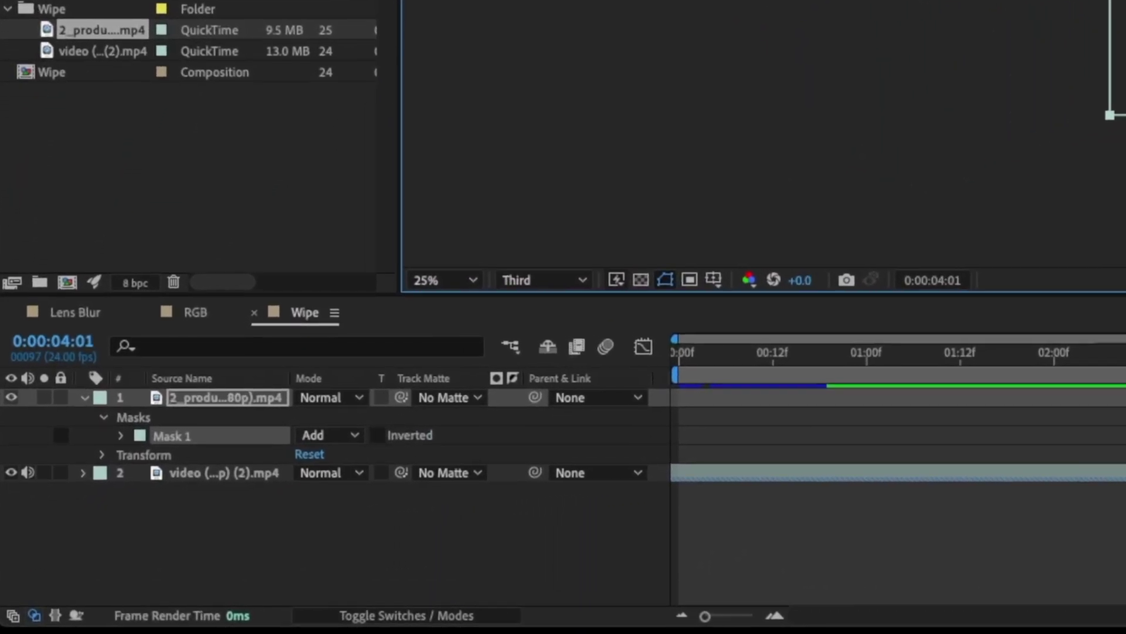
click(120, 436)
click(158, 454)
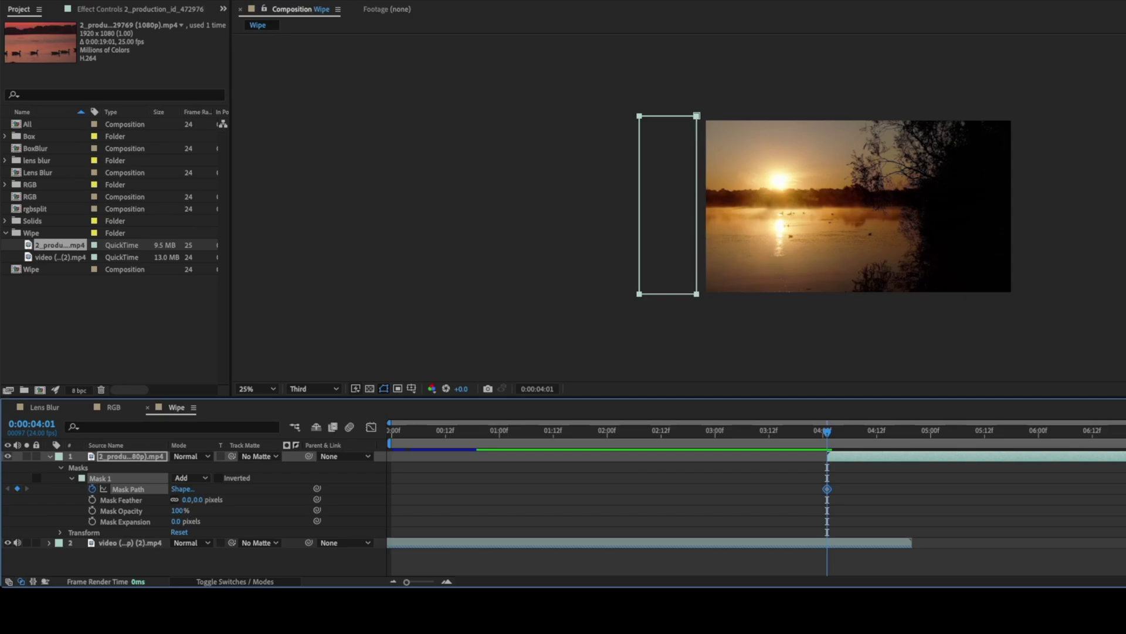
Step: At 0:00:04:19, stretch the mask's right edge across the whole frame to set the end of the wipe
key(Page_Down)
key(Page_Down)
key(Page_Down)
key(Page_Down)
key(Page_Down)
key(Page_Down)
key(Page_Down)
key(Page_Down)
key(Page_Down)
key(Page_Down)
key(Page_Down)
key(Page_Down)
key(Page_Down)
key(Page_Down)
key(Page_Down)
key(Page_Down)
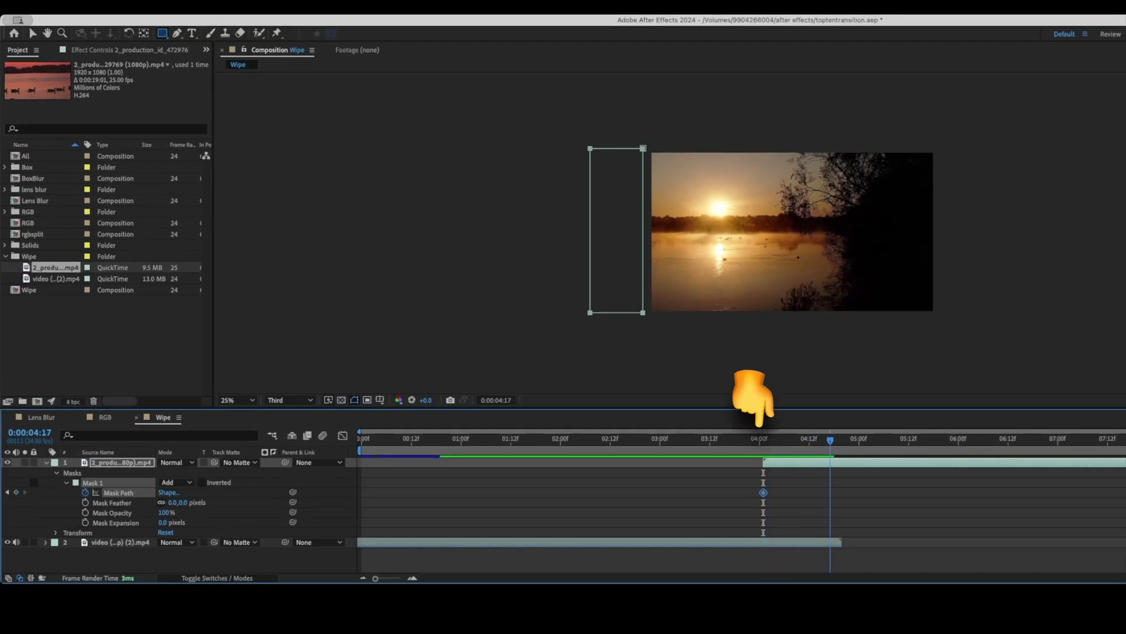
key(Page_Down)
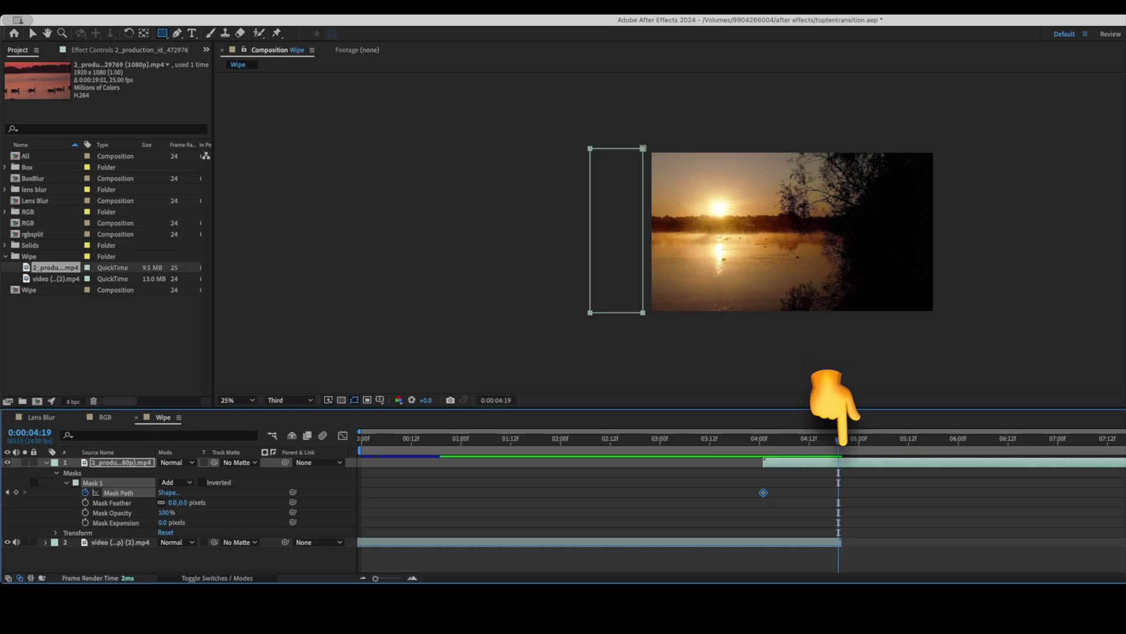
key(v)
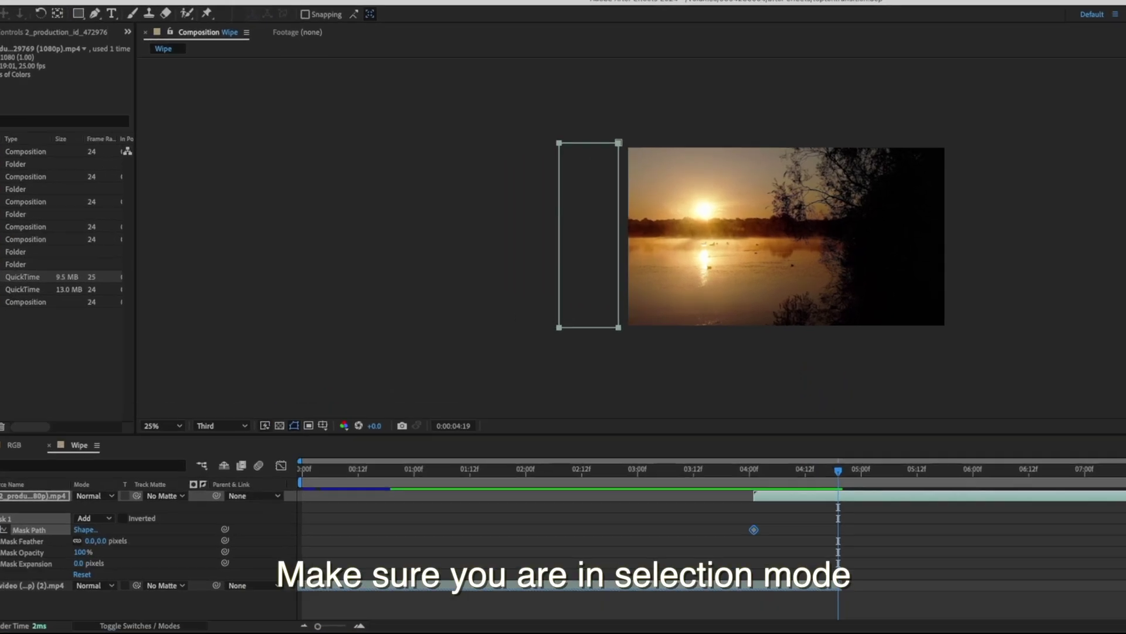
key(super+t)
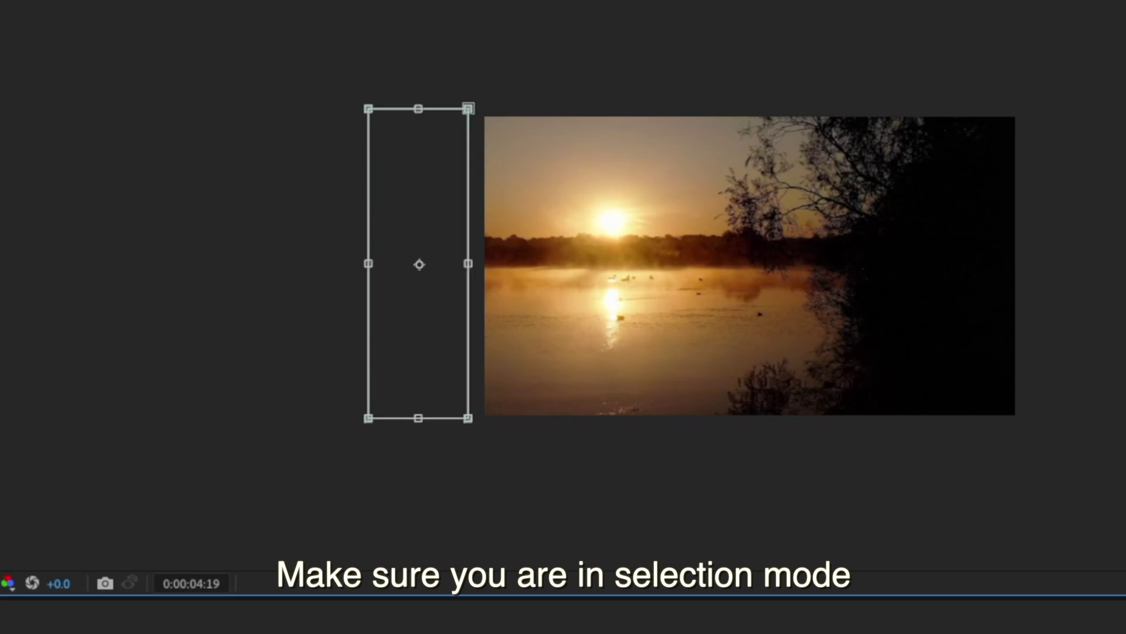
drag(468, 109, 1000, 108)
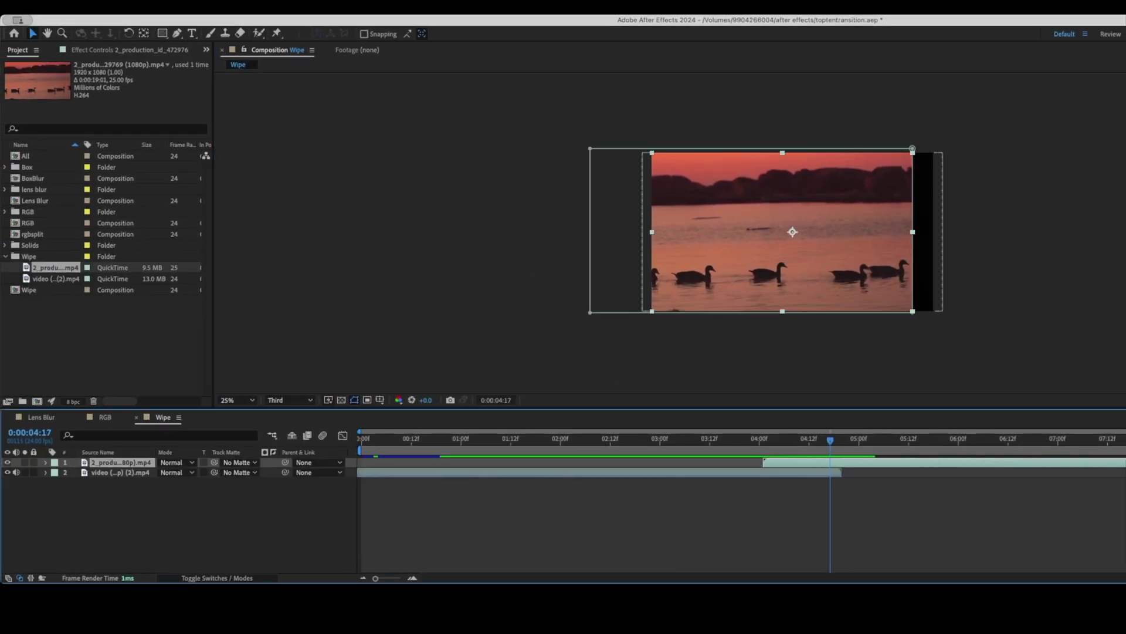
Step: Reveal the duck clip's keyframes and apply Easy Ease to both Mask Path keyframes
key(u)
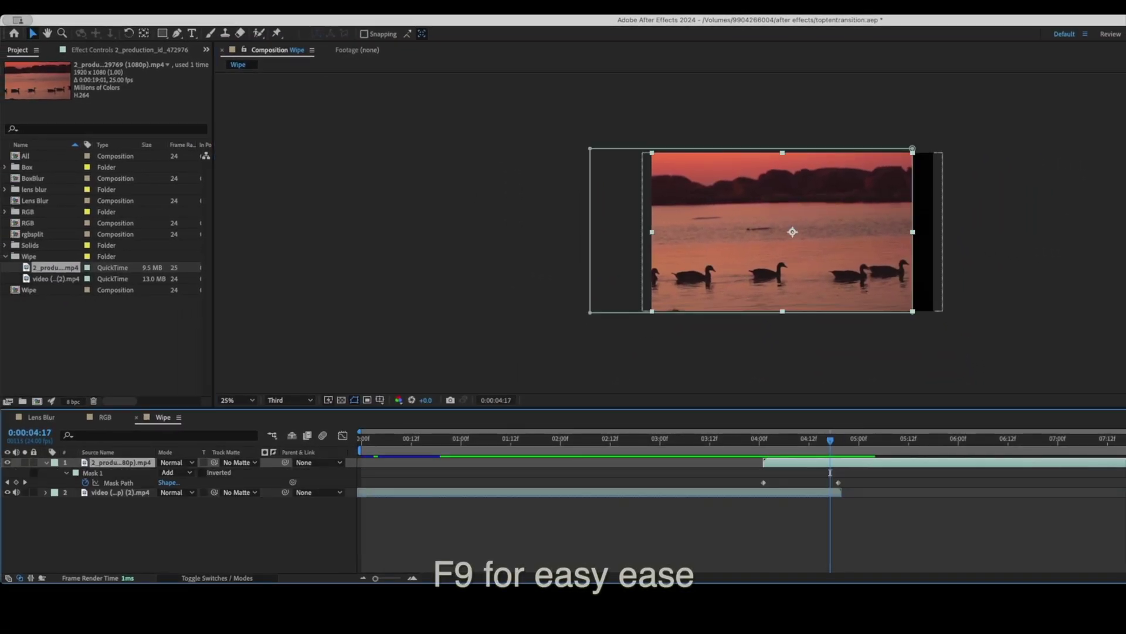
drag(866, 484, 805, 481)
key(F9)
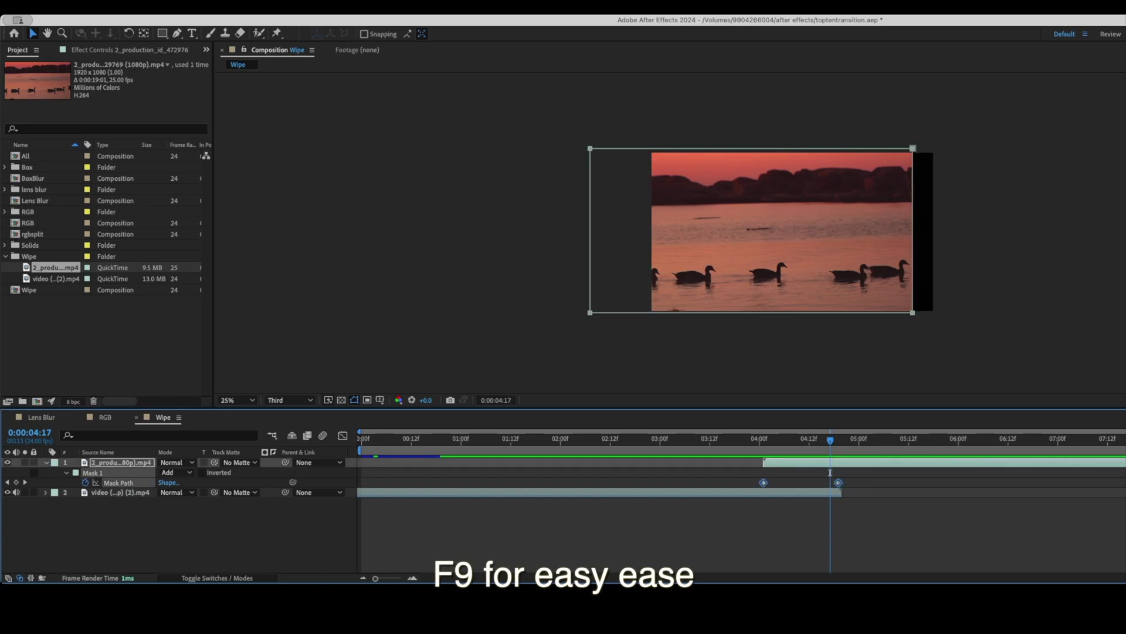
key(F9)
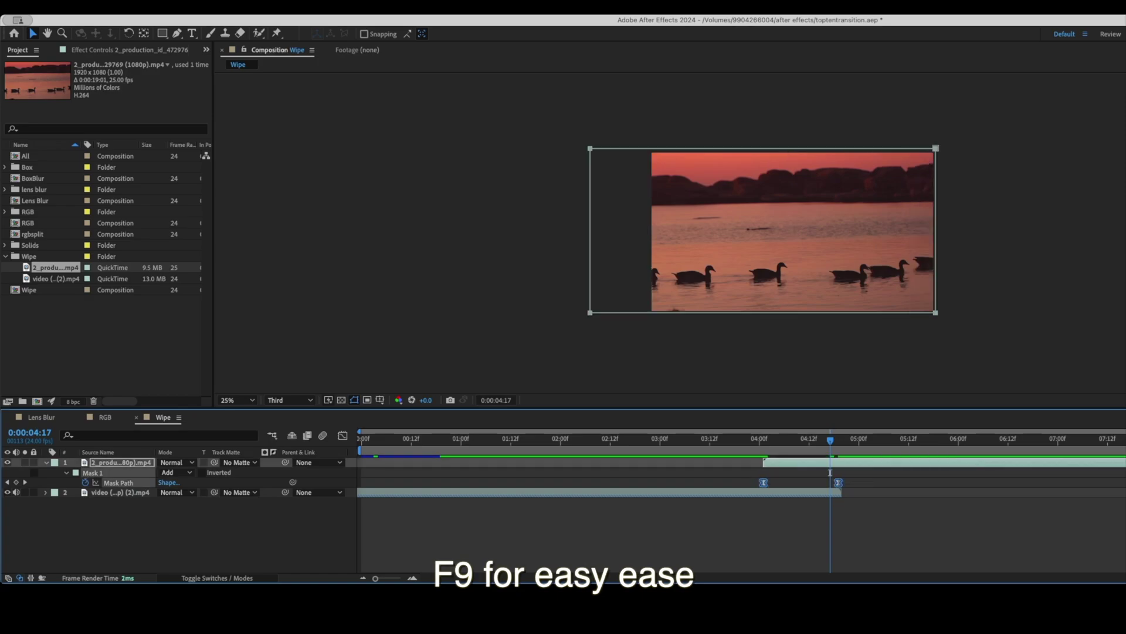
Step: Show the Mask Path speed graph and lengthen the first keyframe's ease handle
click(343, 435)
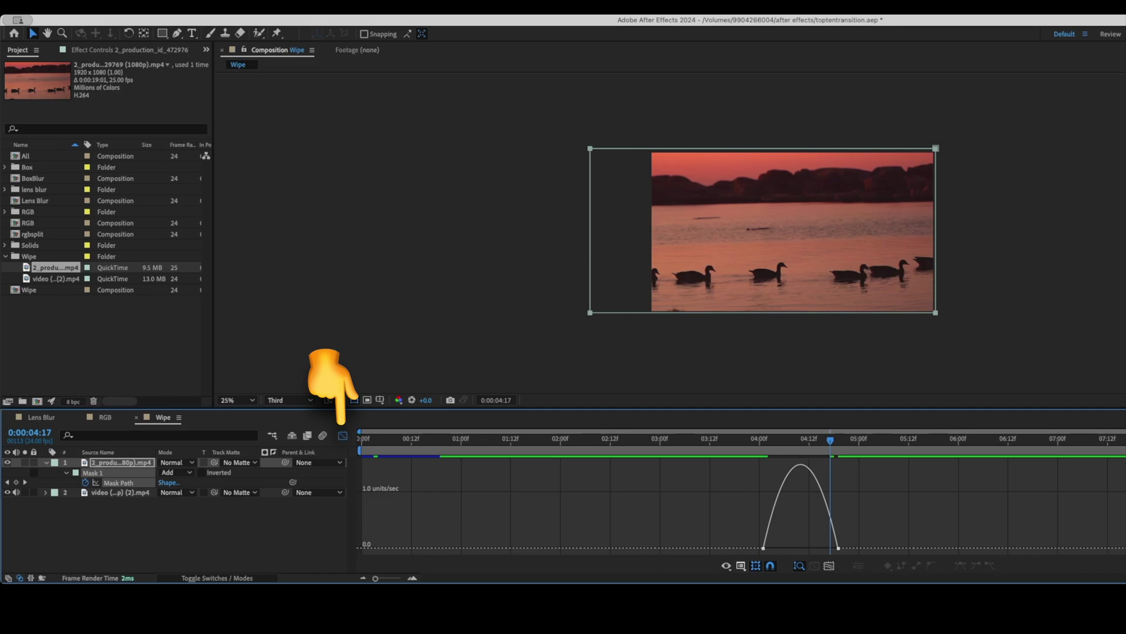
click(741, 565)
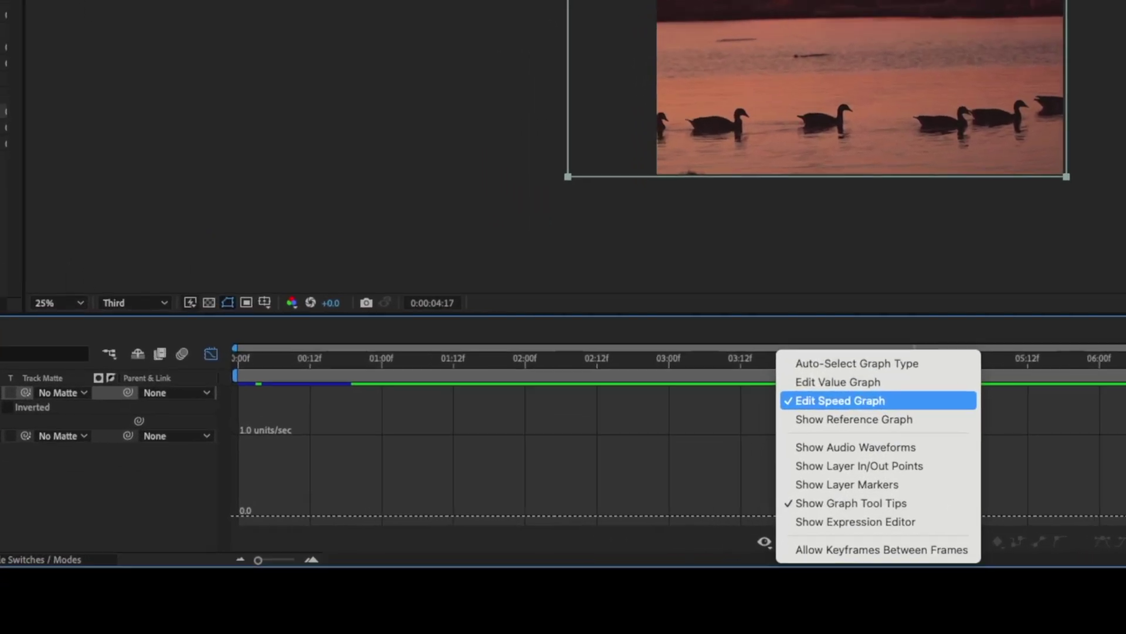
key(Escape)
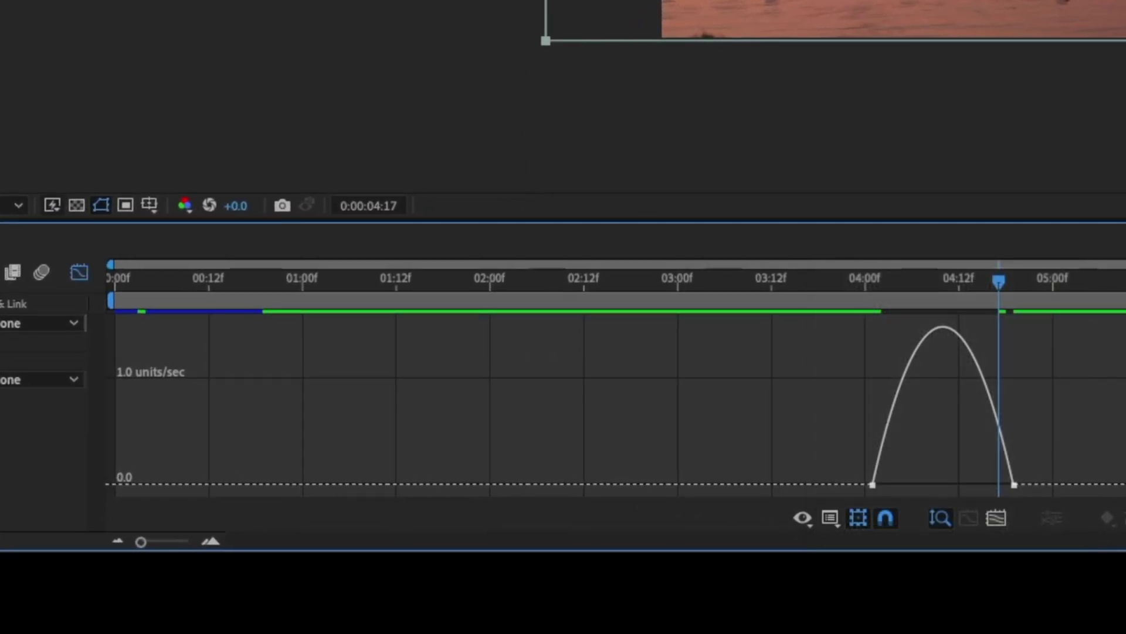
drag(843, 495, 1084, 428)
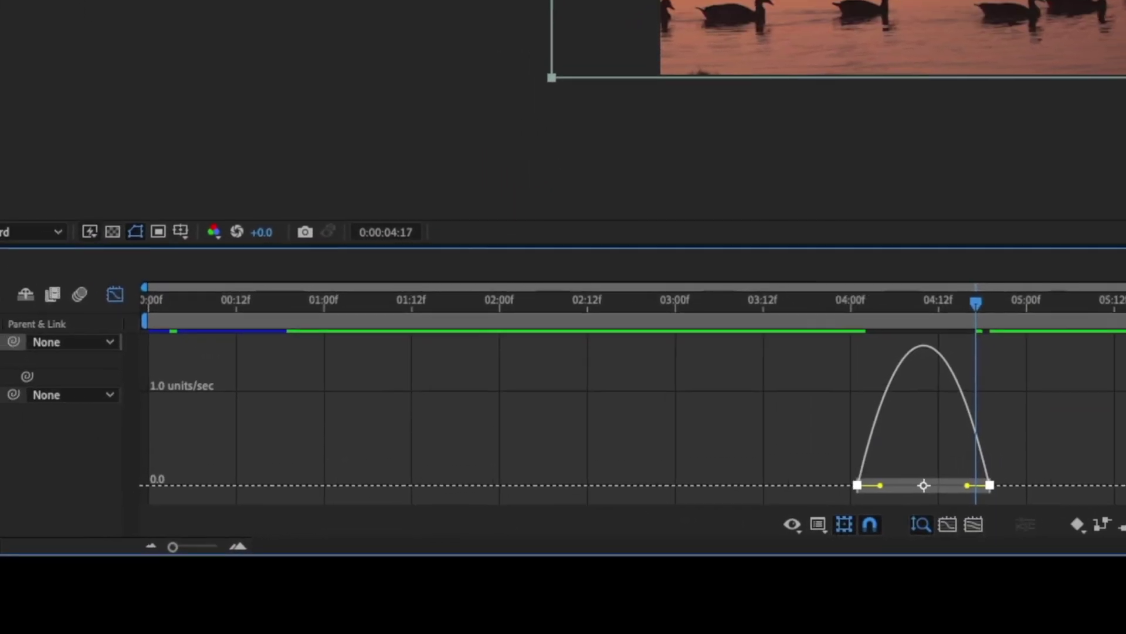
drag(880, 485, 892, 485)
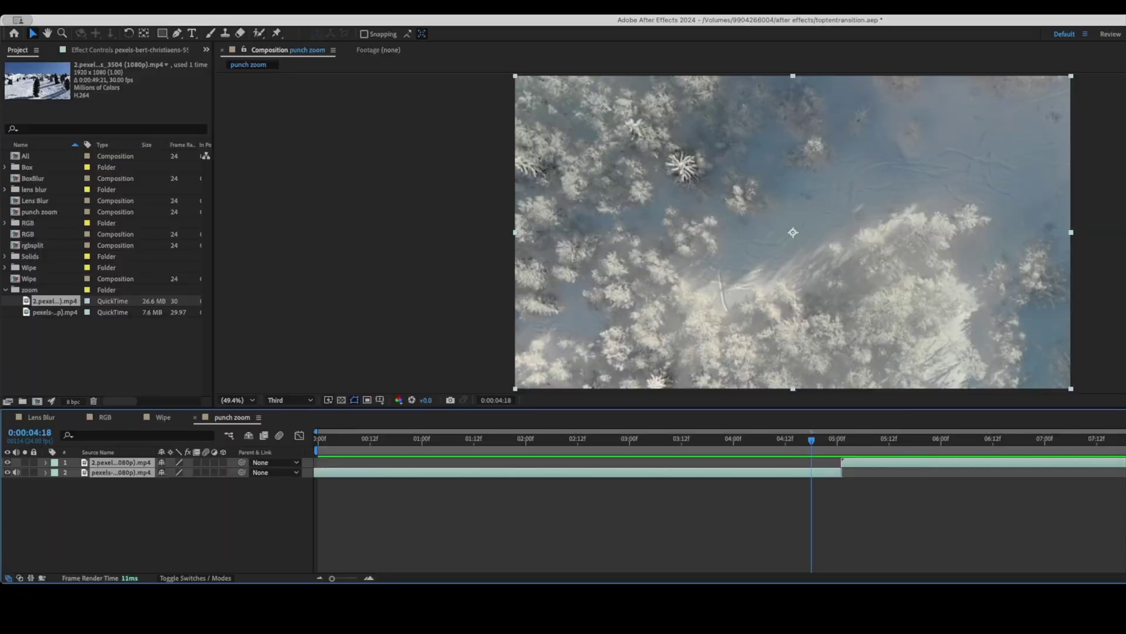
Step: Reveal Scale on both punch zoom clips and keyframe the first clip's Scale at 100% at 0:00:04:14
key(s)
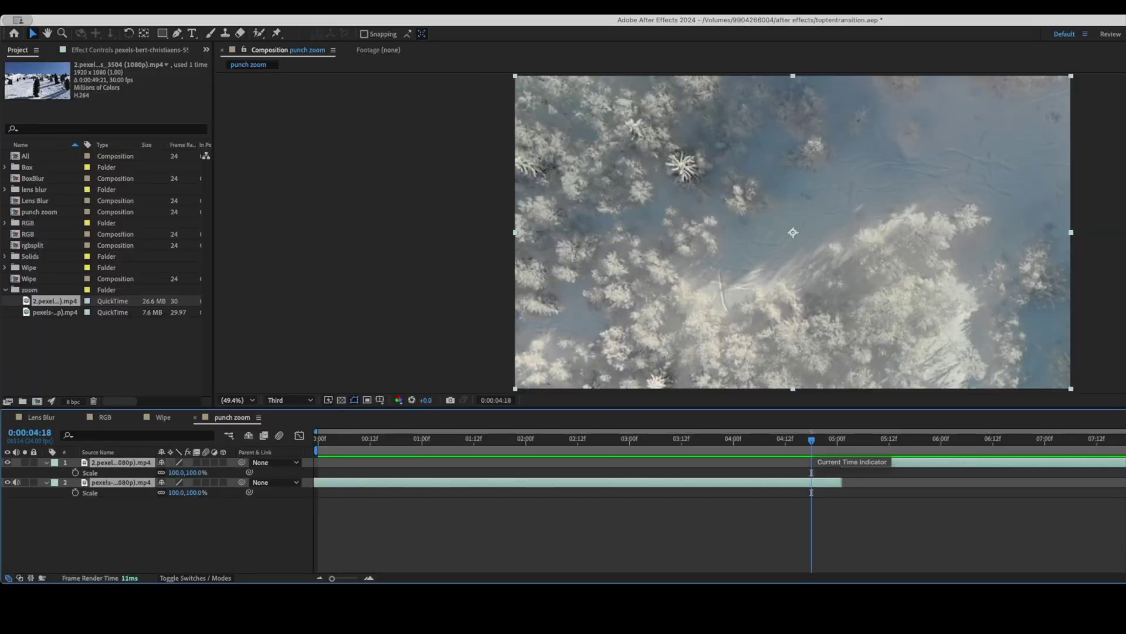
key(Page_Up)
key(Page_Up)
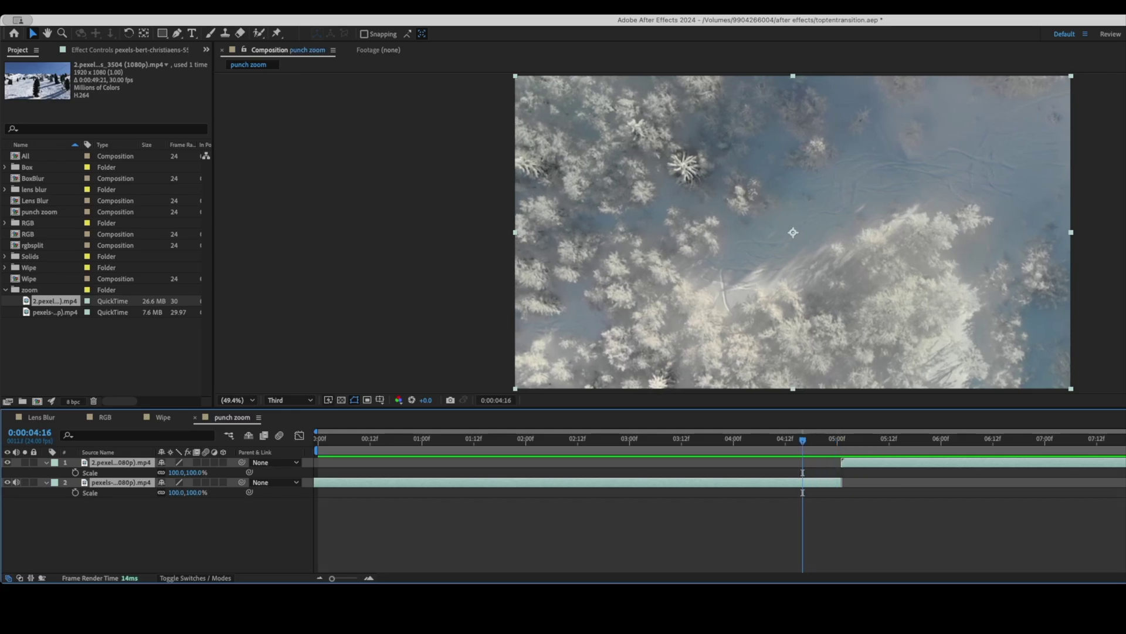
key(Page_Up)
key(Page_Up)
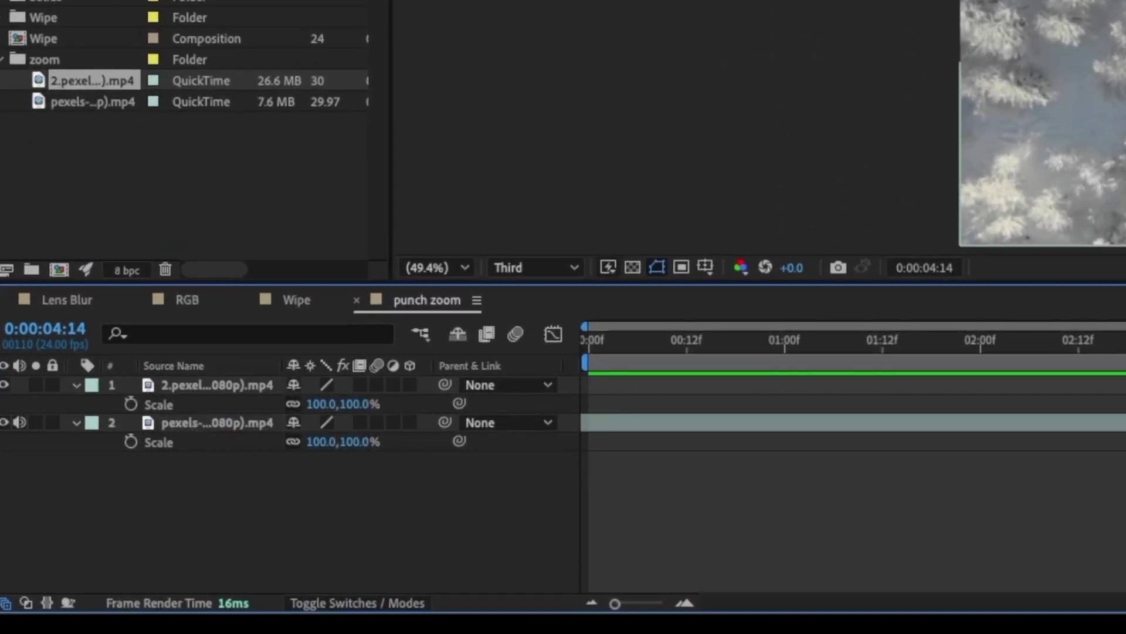
click(131, 442)
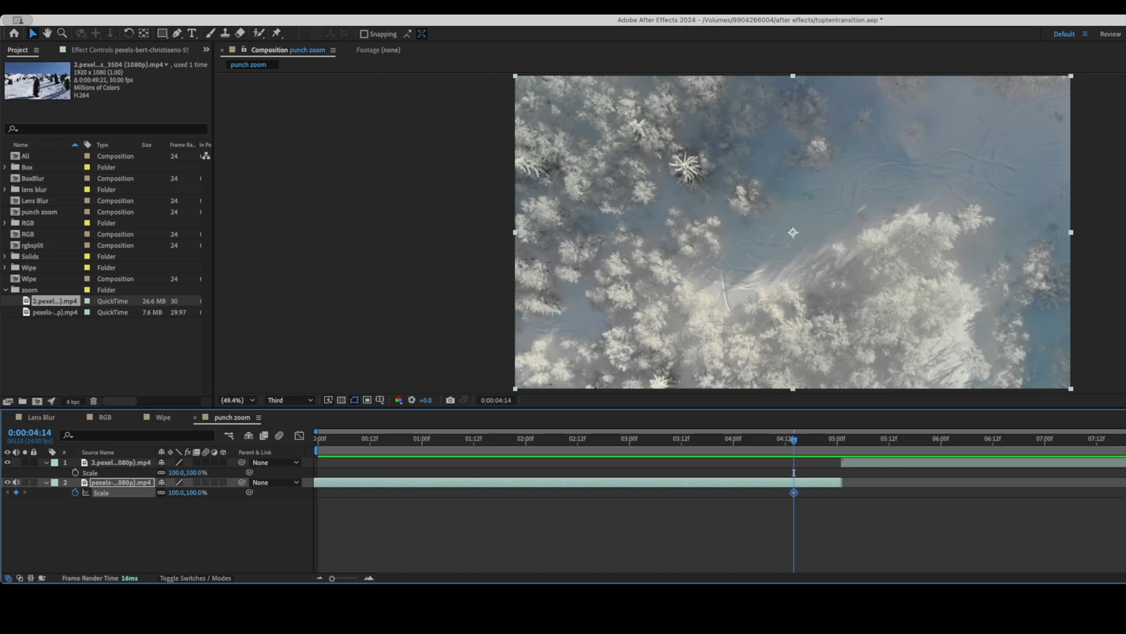
Step: Set the first clip's Scale to 150% at the cut at 0:00:05:01
key(Page_Down)
key(Page_Down)
key(Page_Down)
key(Page_Down)
key(Page_Down)
key(Page_Down)
key(Page_Down)
key(Page_Down)
key(Page_Down)
key(Page_Down)
key(Page_Down)
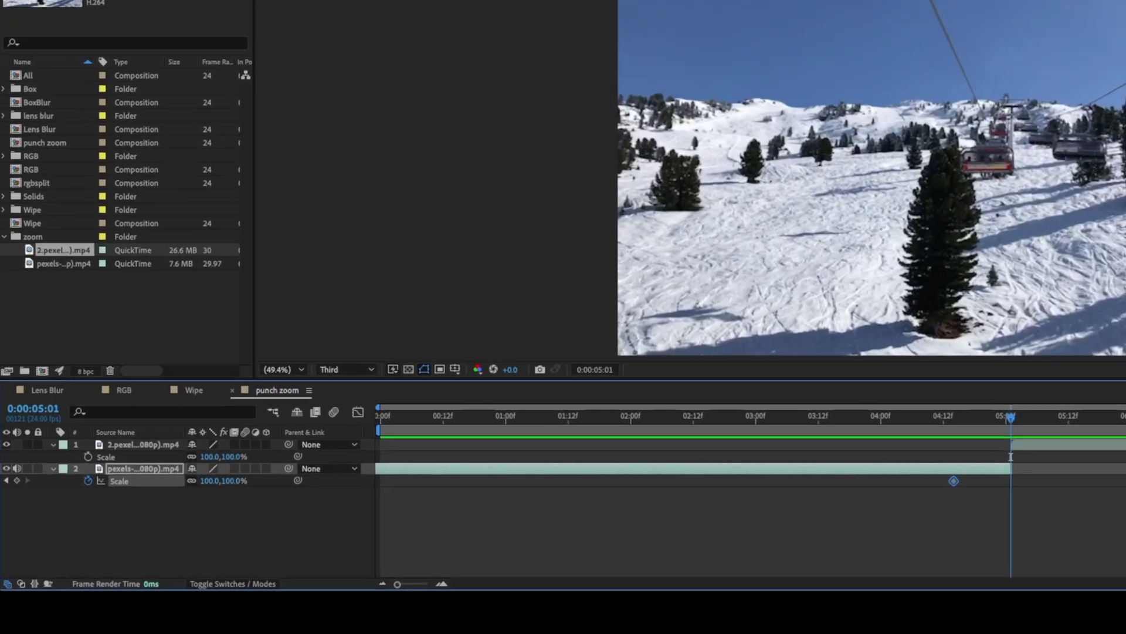
click(195, 492)
text(150)
key(Return)
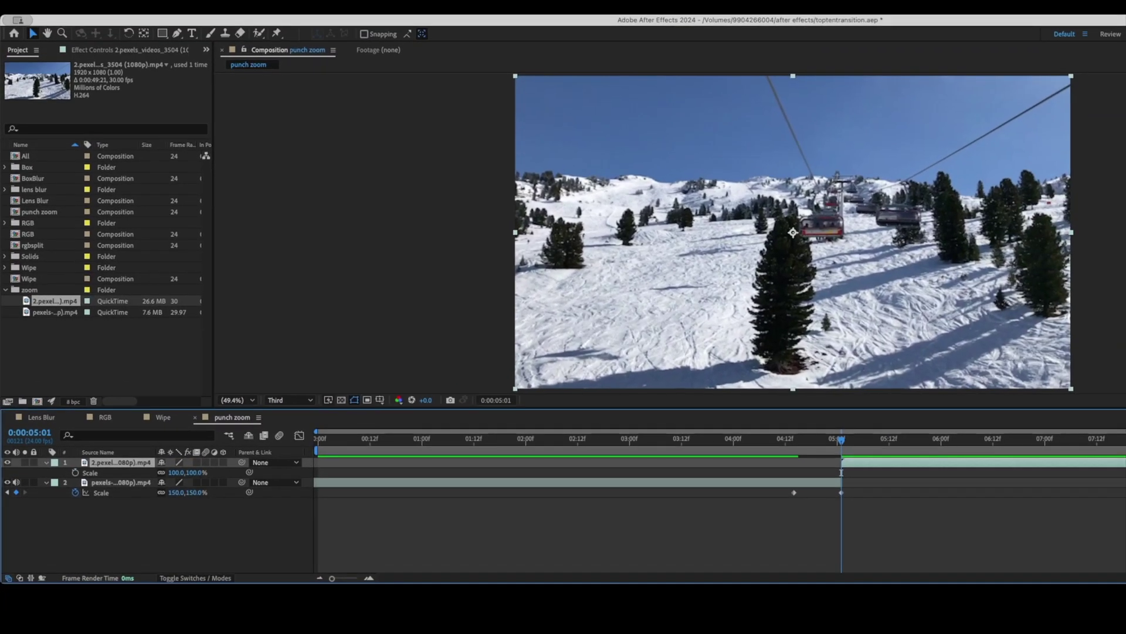
Step: Keyframe the ski slope clip's Scale at 80% at 0:00:05:01, with its 100% keyframe about 12 frames after the cut
drag(842, 472, 842, 439)
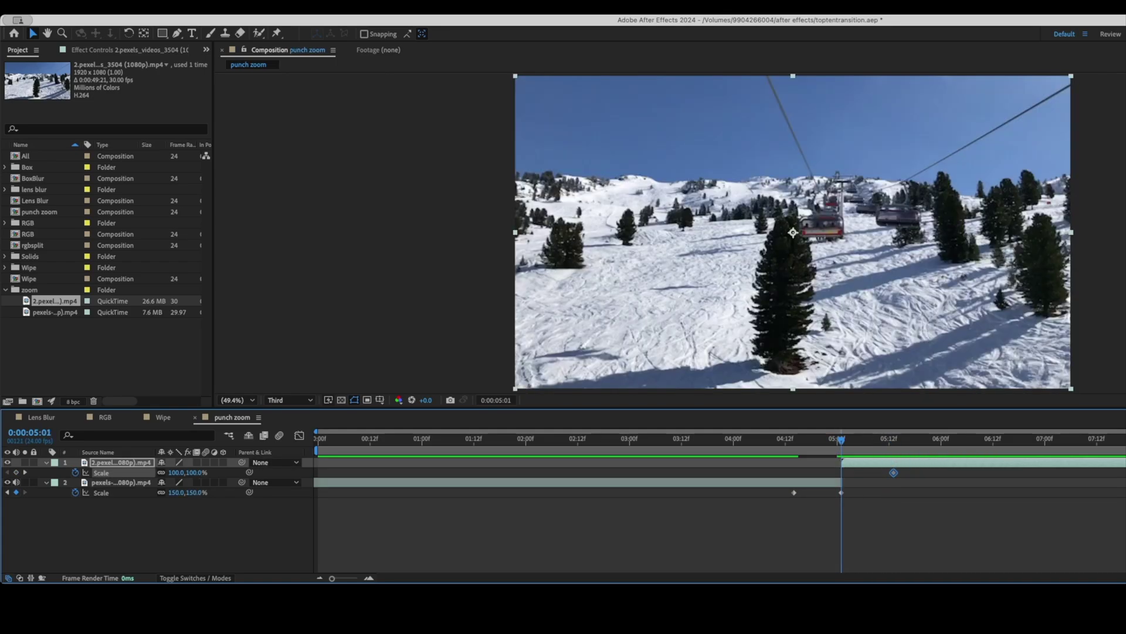
text(80)
key(Return)
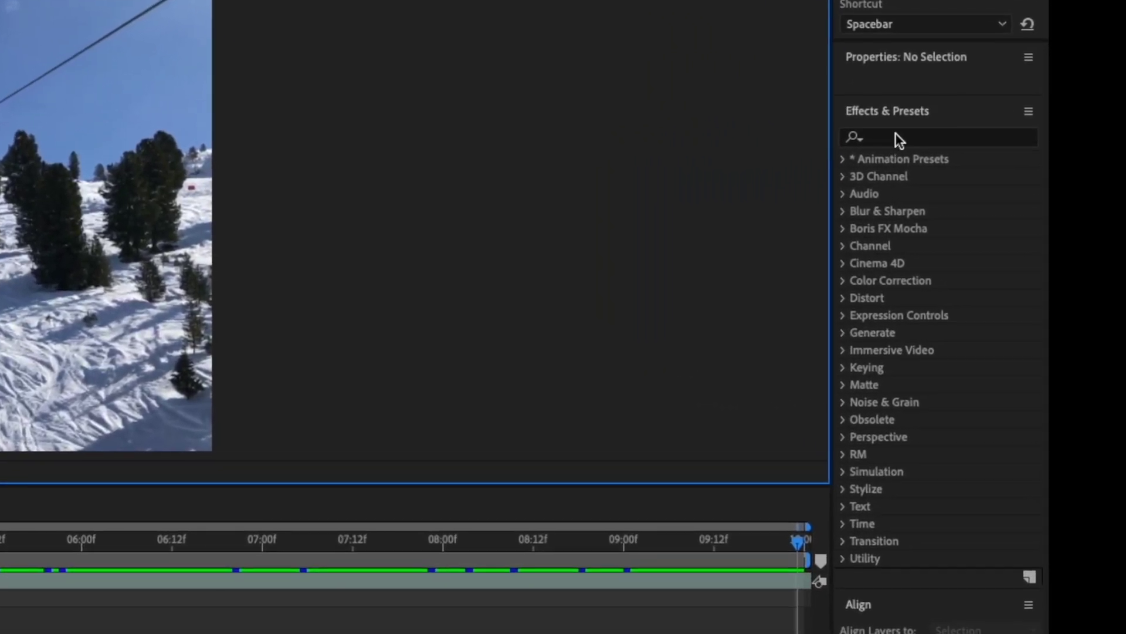
Step: Search the effects for "motion" and apply Motion Tile to the ski slope clip
click(896, 136)
text(motion)
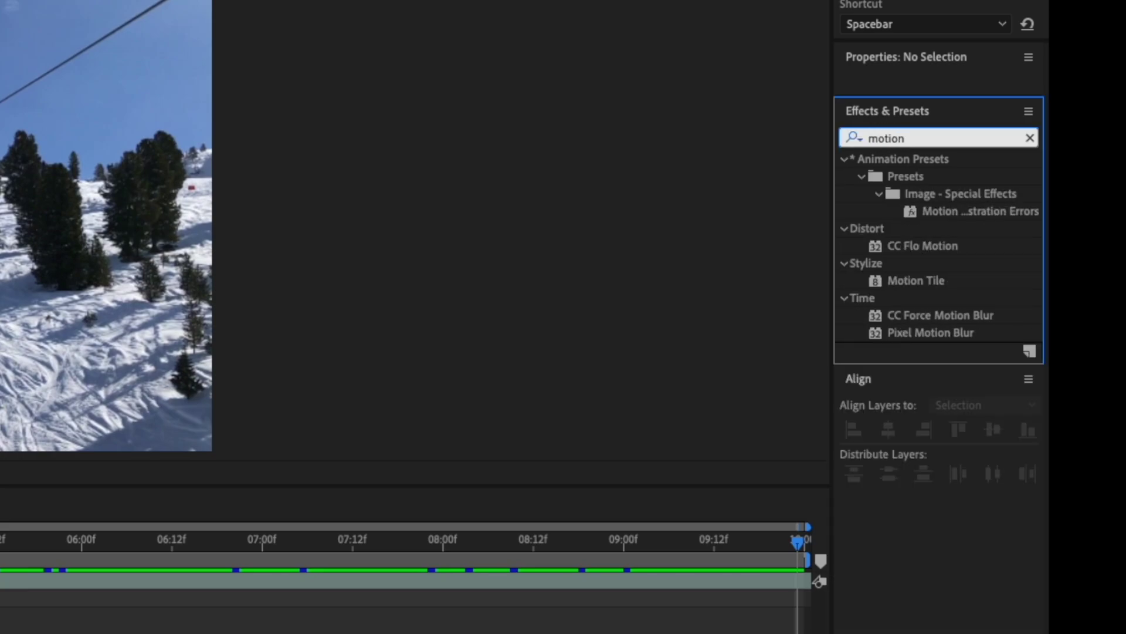
drag(910, 282, 668, 587)
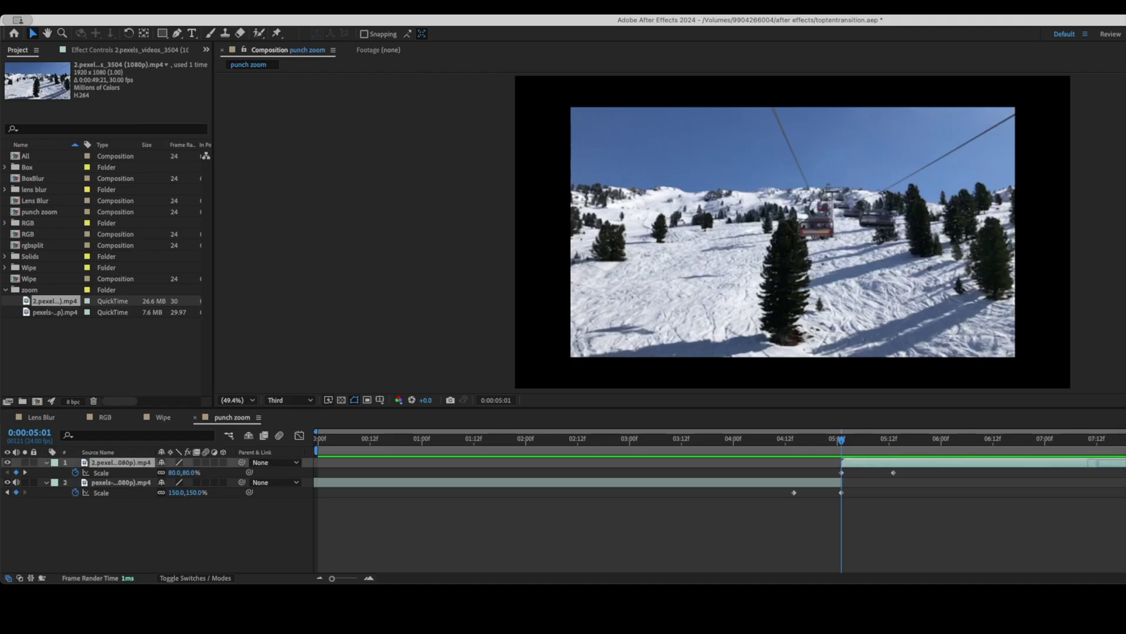
drag(1093, 463, 1093, 462)
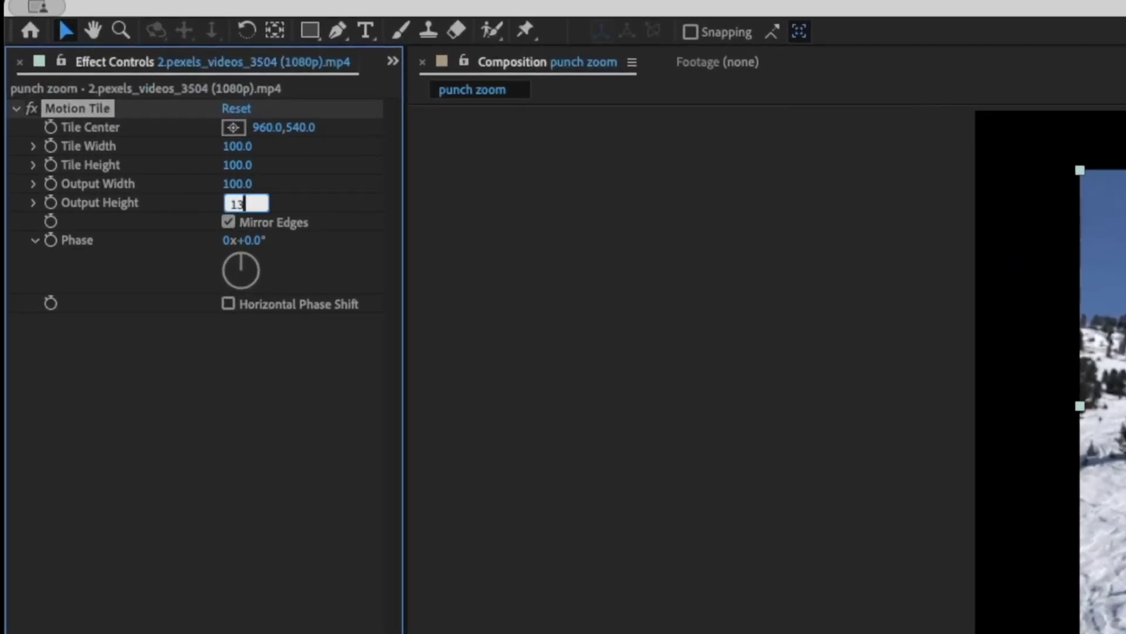
Step: Set Motion Tile's Output Height and Output Width to 130 with Mirror Edges enabled
key(Return)
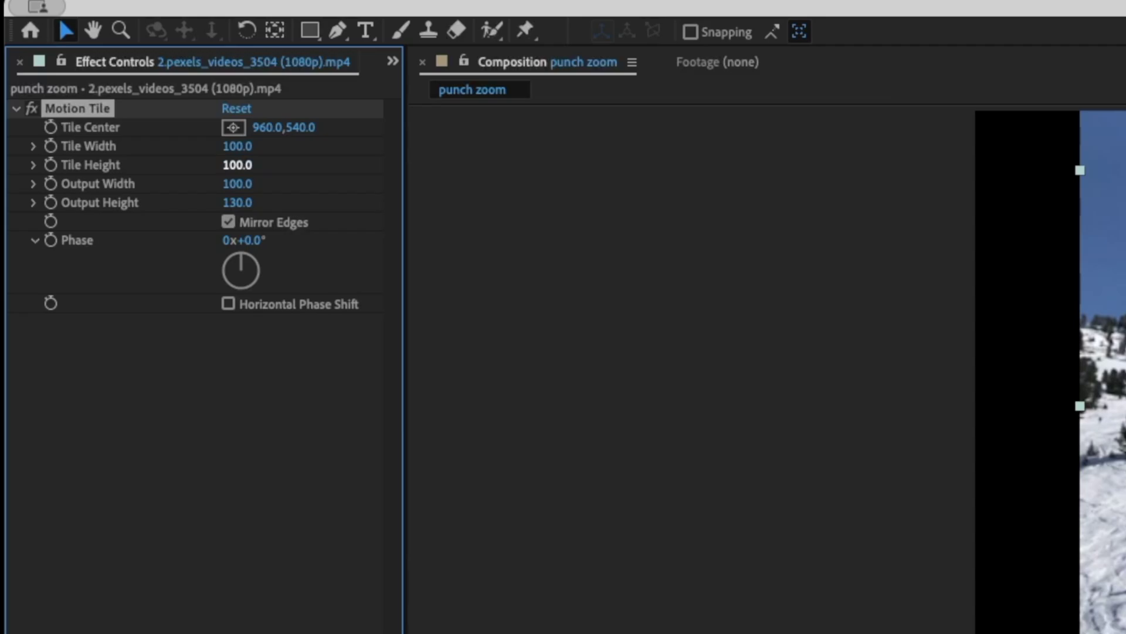
text(1)
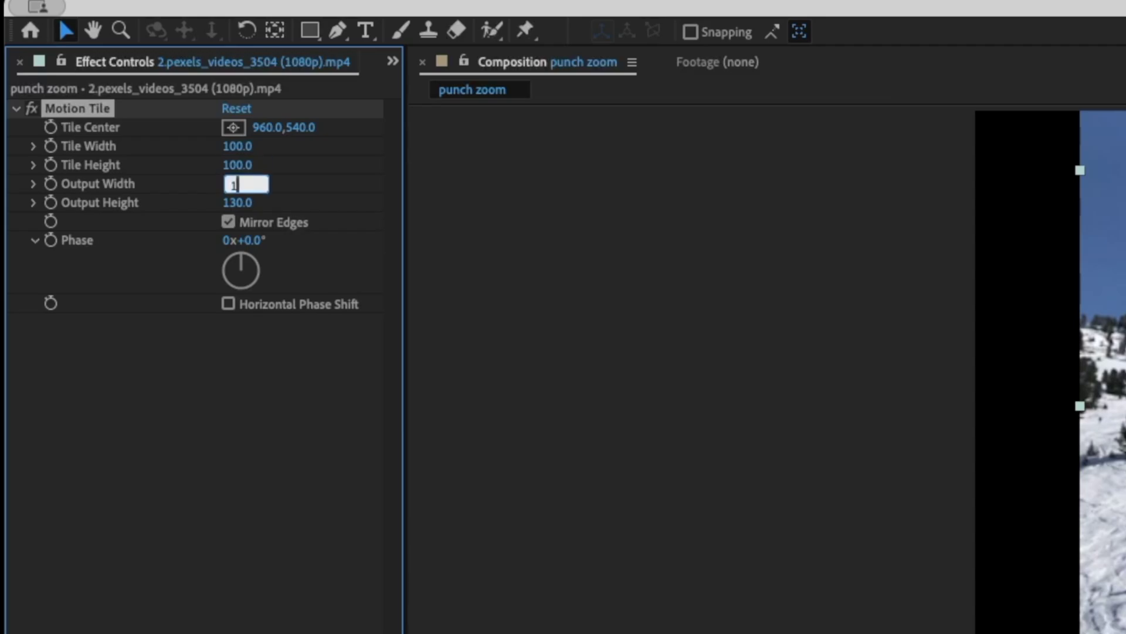
text(30)
key(Return)
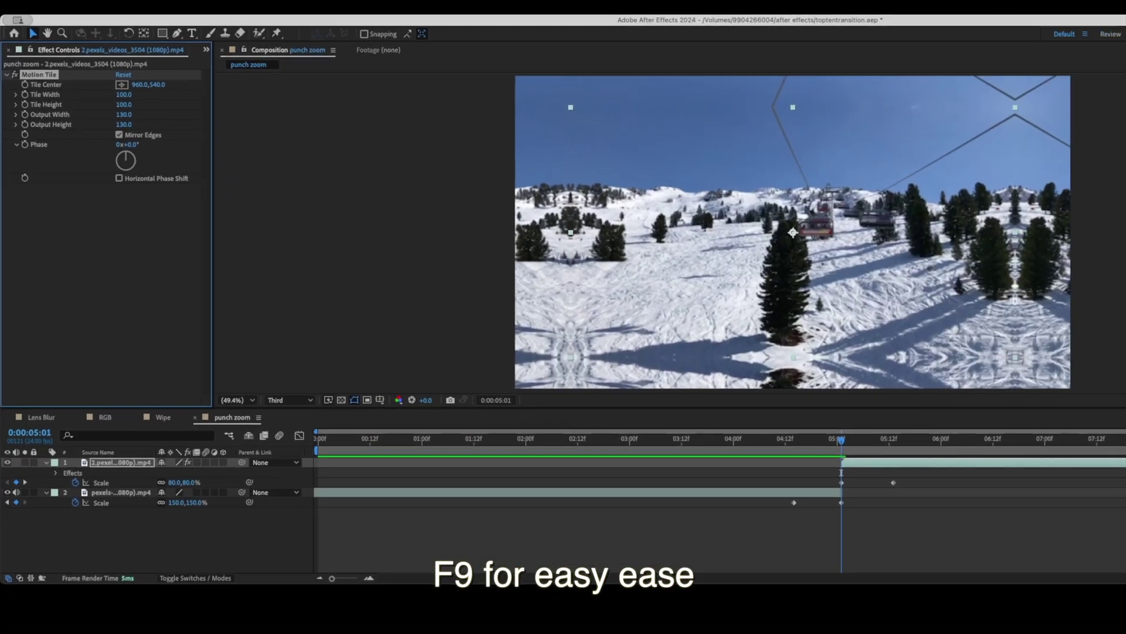
Step: Apply Easy Ease to all the Scale keyframes of both clips in the punch zoom composition
drag(818, 470, 916, 512)
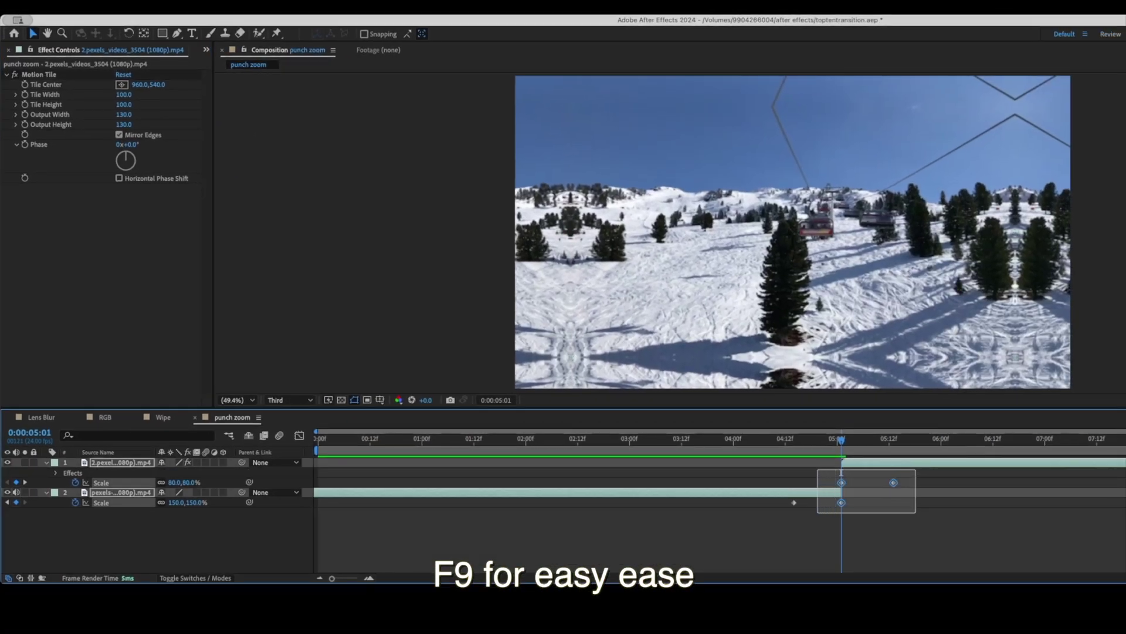
drag(792, 471, 786, 470)
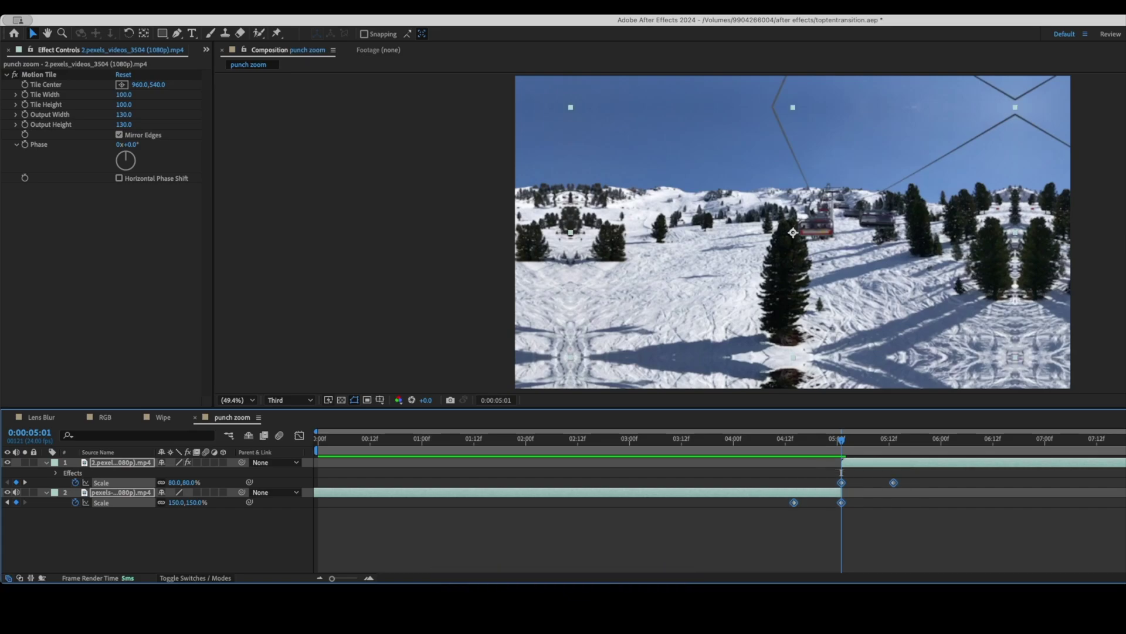
Step: Reshape the first clip's Scale speed curve so it ramps up slowly and peaks just before the cut at 0:00:05:01
click(793, 502)
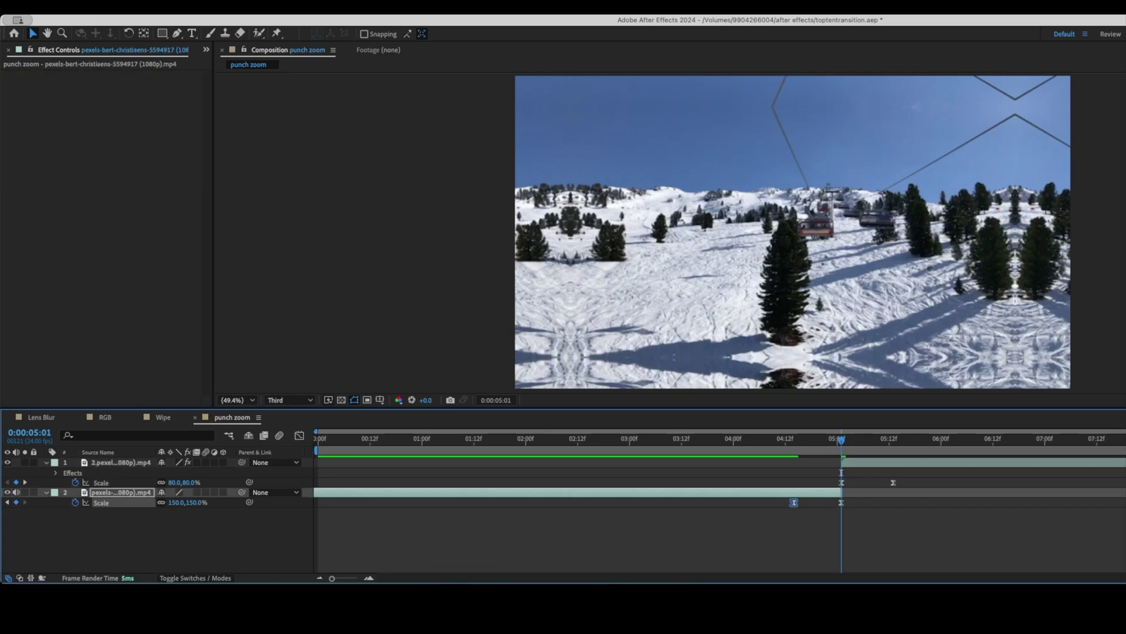
key(shift+F3)
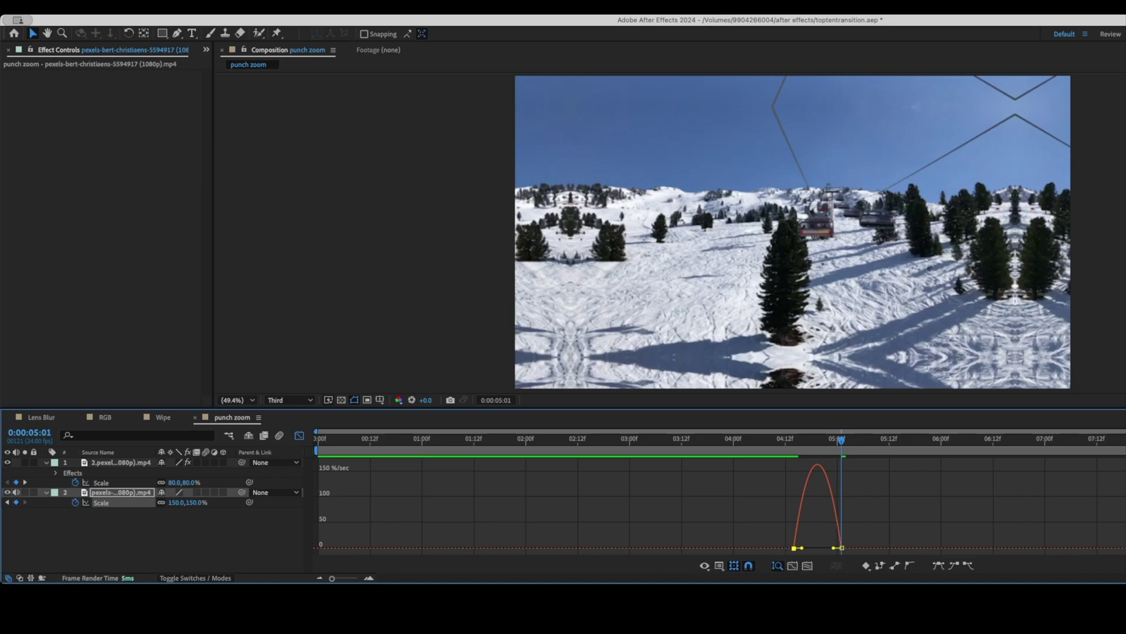
drag(766, 526, 875, 552)
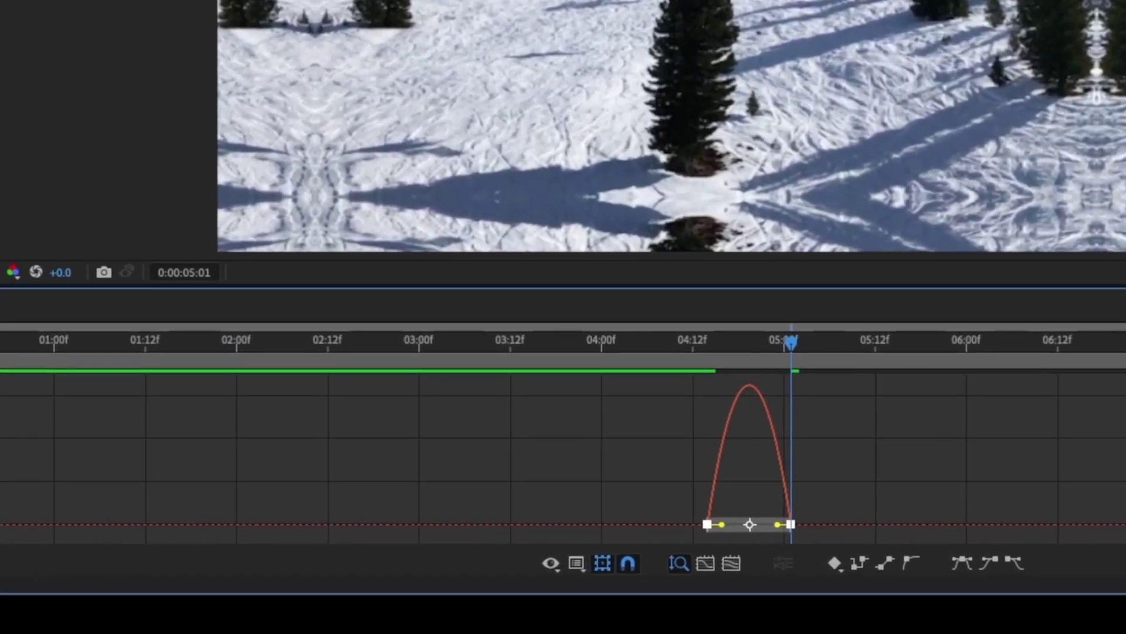
drag(723, 524, 780, 524)
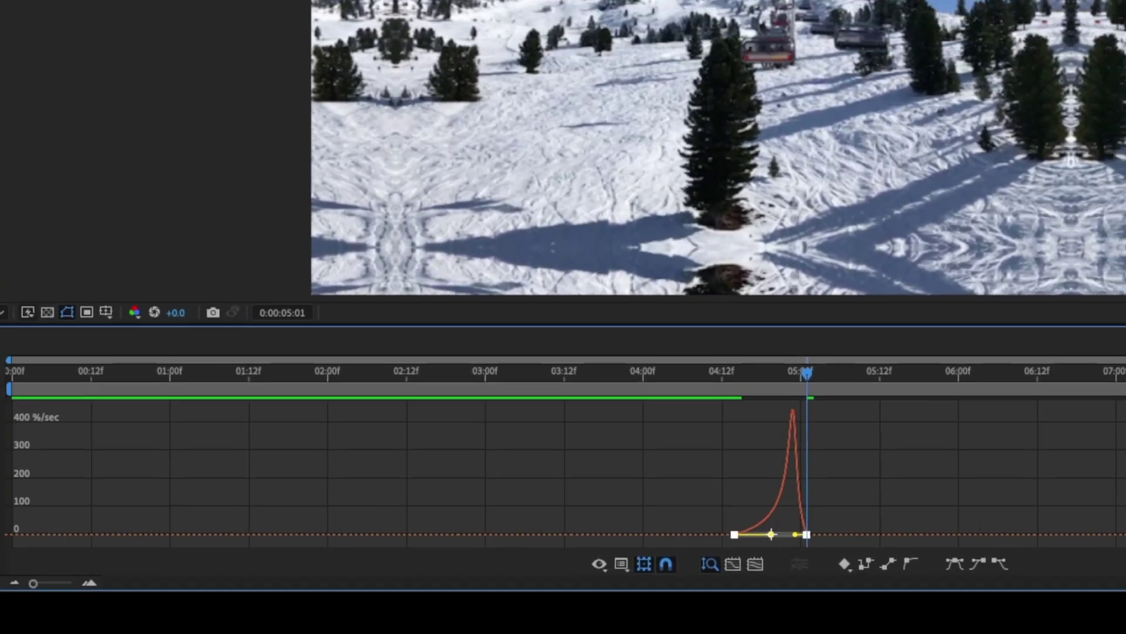
key(shift+F3)
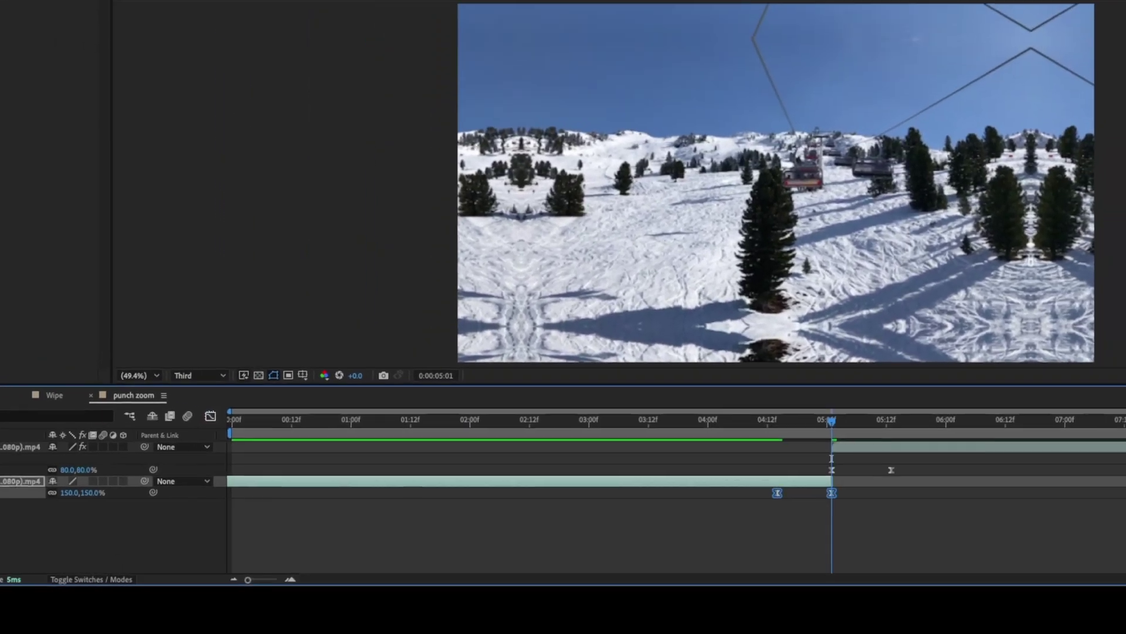
key(F2)
Step: Reshape the ski slope clip's Scale speed curve to peak right after the cut, and enable motion blur for the composition
drag(832, 474, 913, 487)
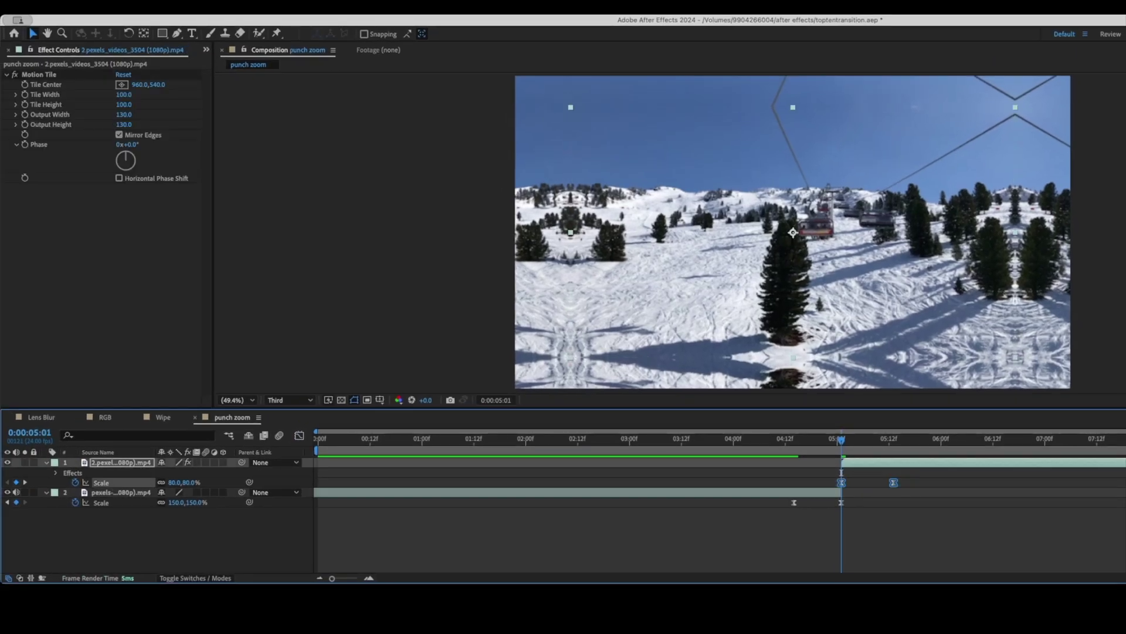
key(shift+F3)
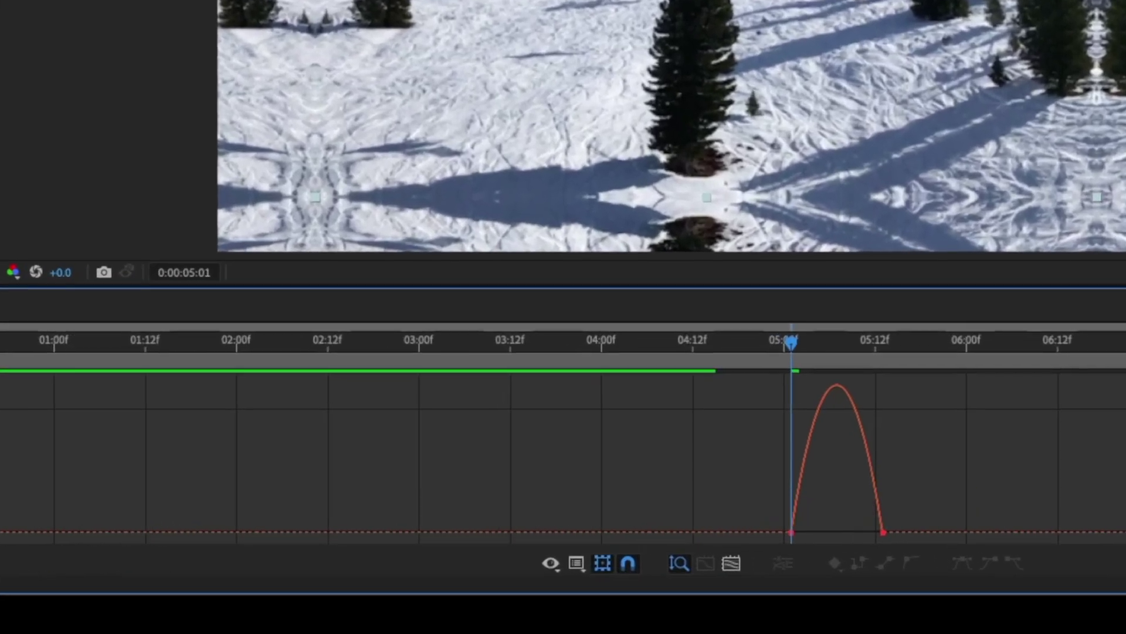
drag(803, 529, 837, 529)
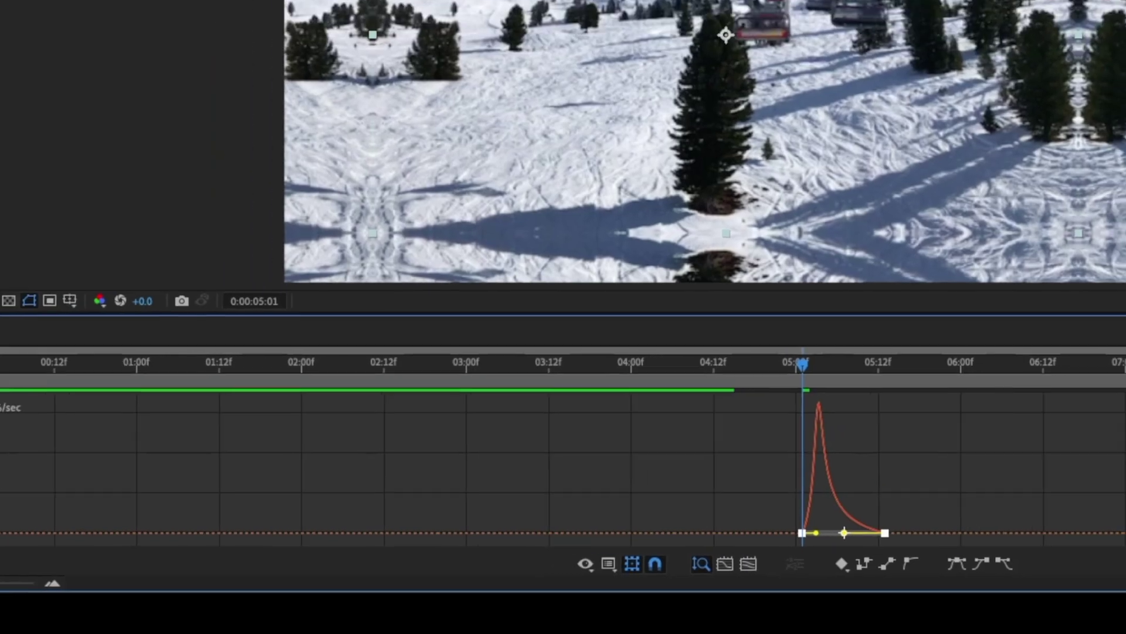
key(shift+F3)
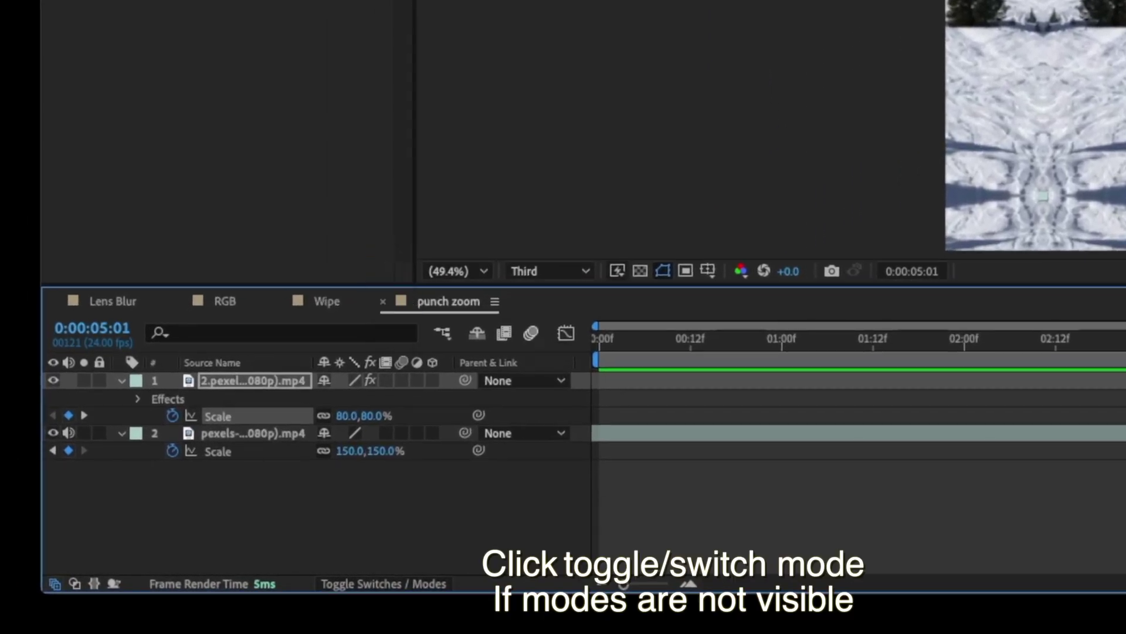
click(530, 333)
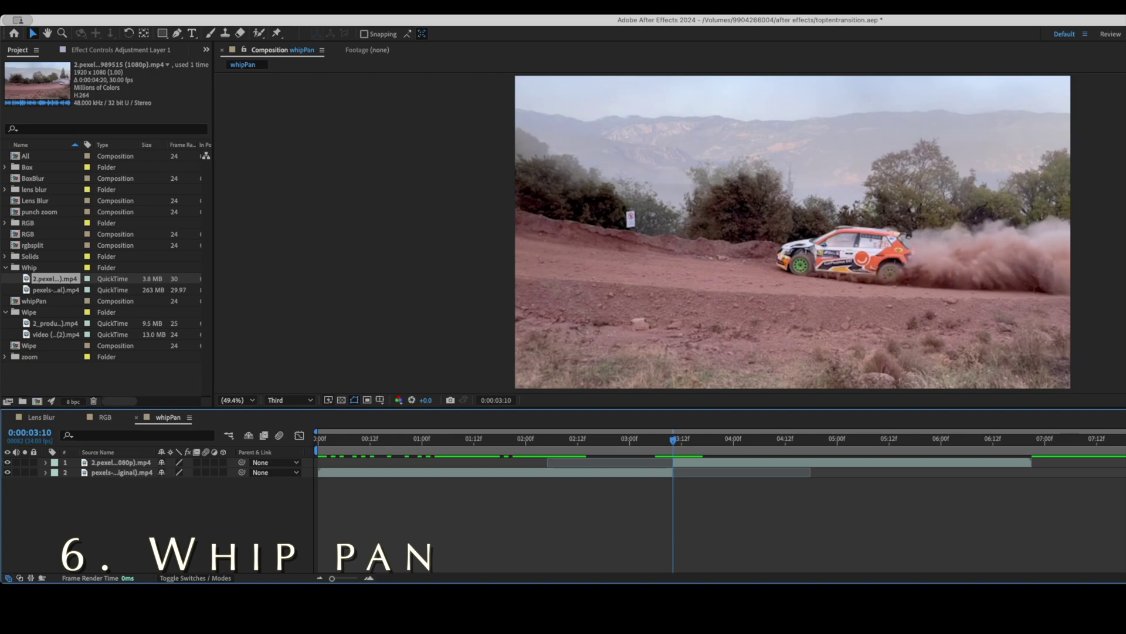
Step: Set Motion Tile's Output Width and Output Height to 200 on the drift car clip in the whipPan composition
mouse_move(673, 439)
mouse_down()
mouse_move(656, 439)
mouse_move(690, 439)
mouse_move(668, 439)
mouse_up()
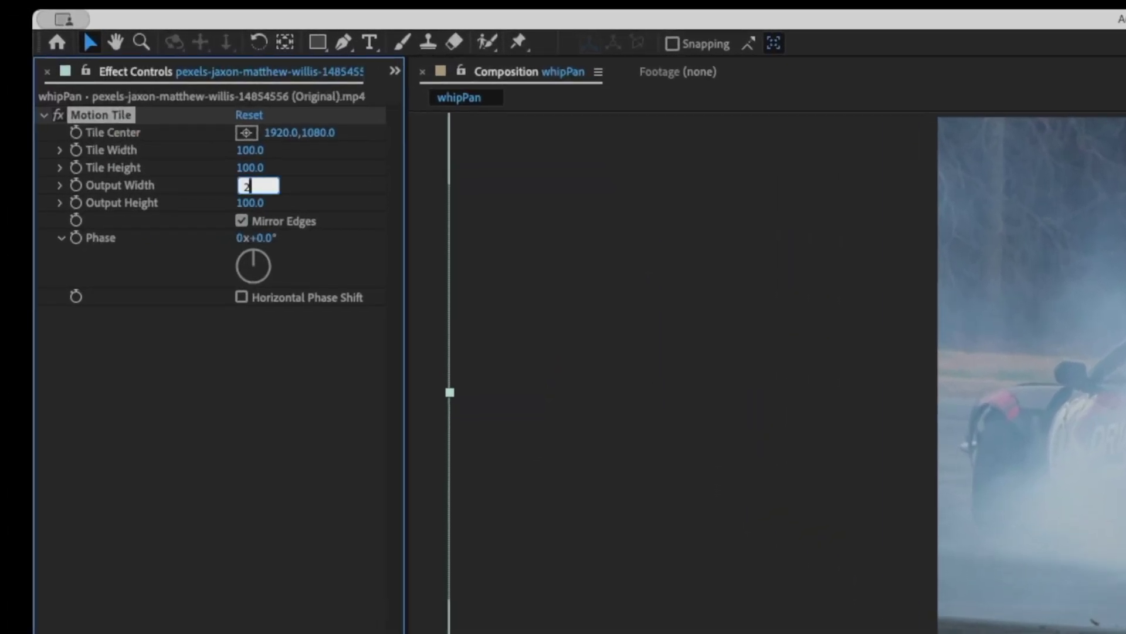
text(00)
key(Tab)
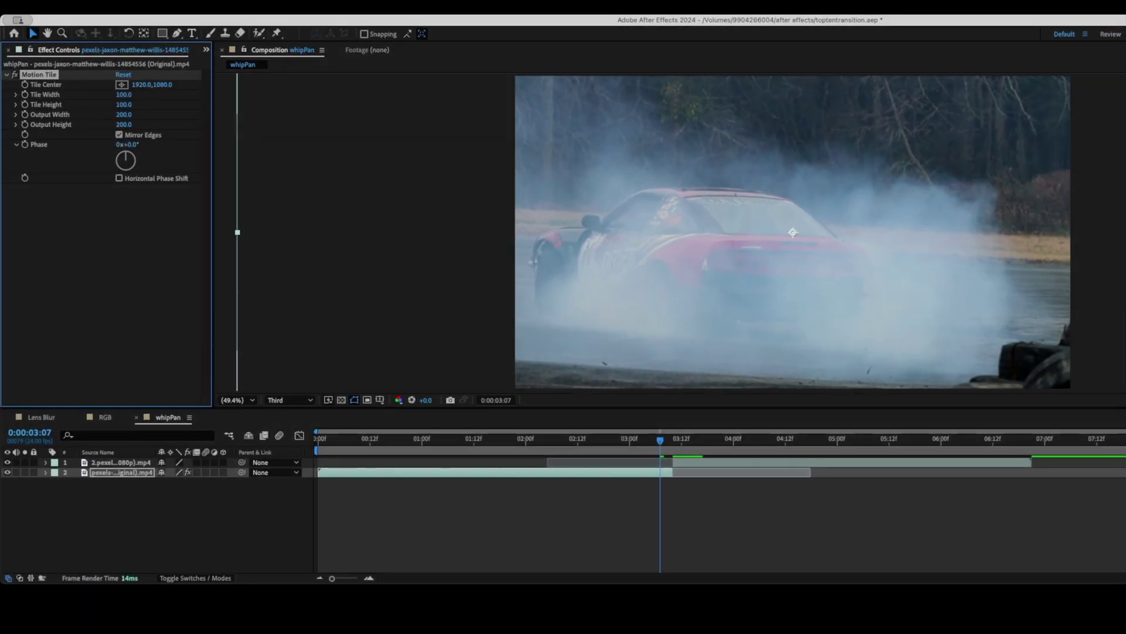
Step: Copy the Motion Tile effect from the drift car clip and paste it onto the rally car clip
click(117, 9)
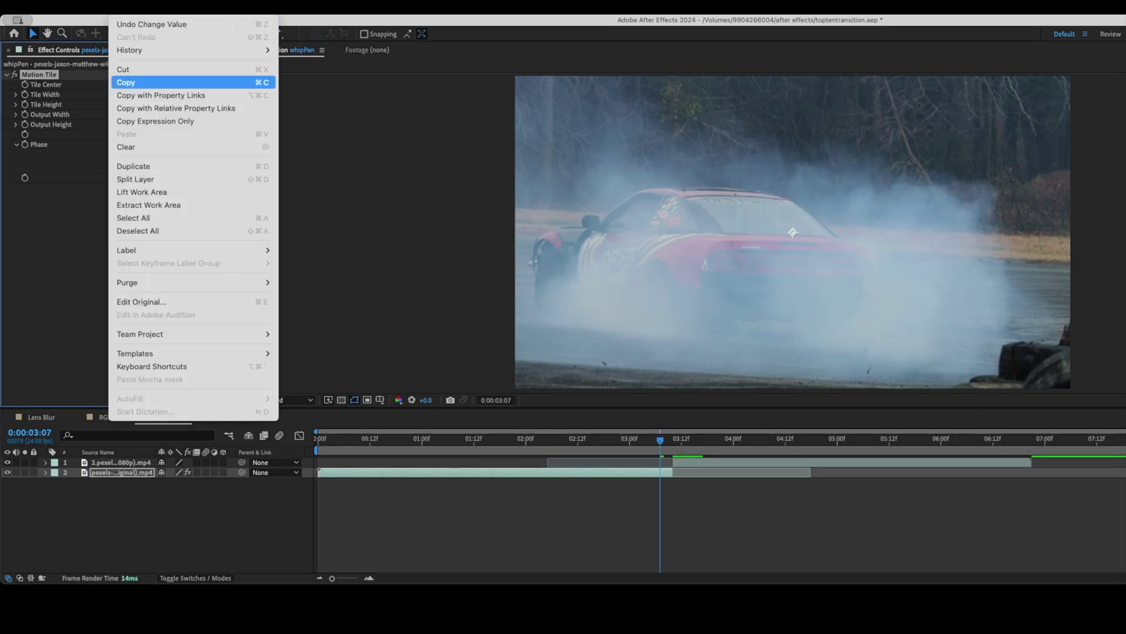
click(135, 82)
click(681, 439)
drag(682, 439, 699, 440)
click(699, 462)
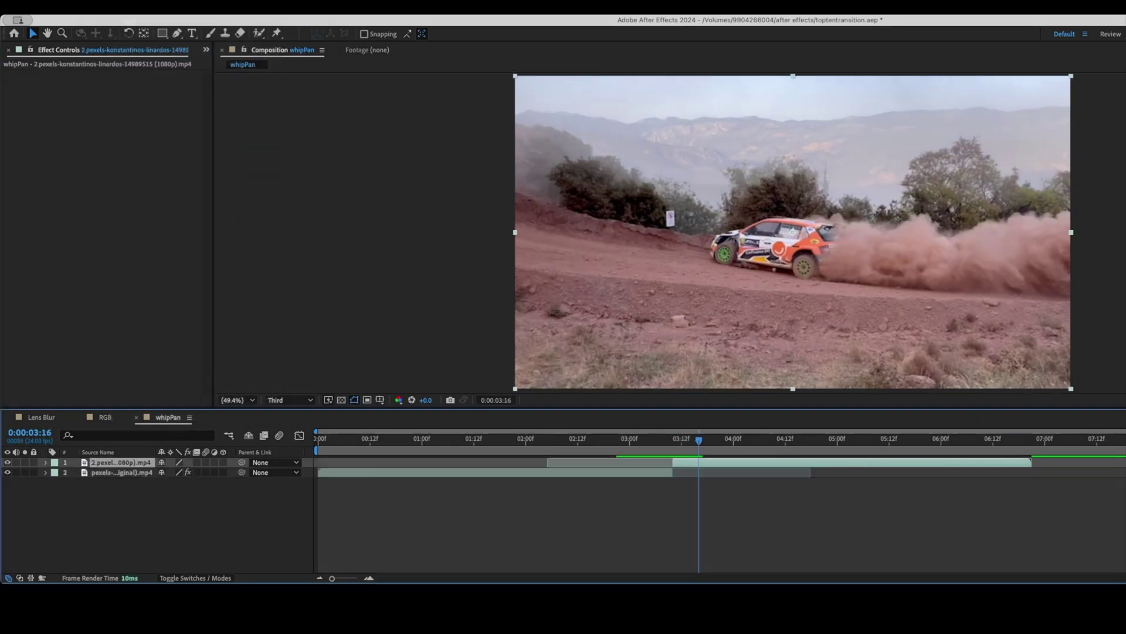
click(117, 9)
click(126, 133)
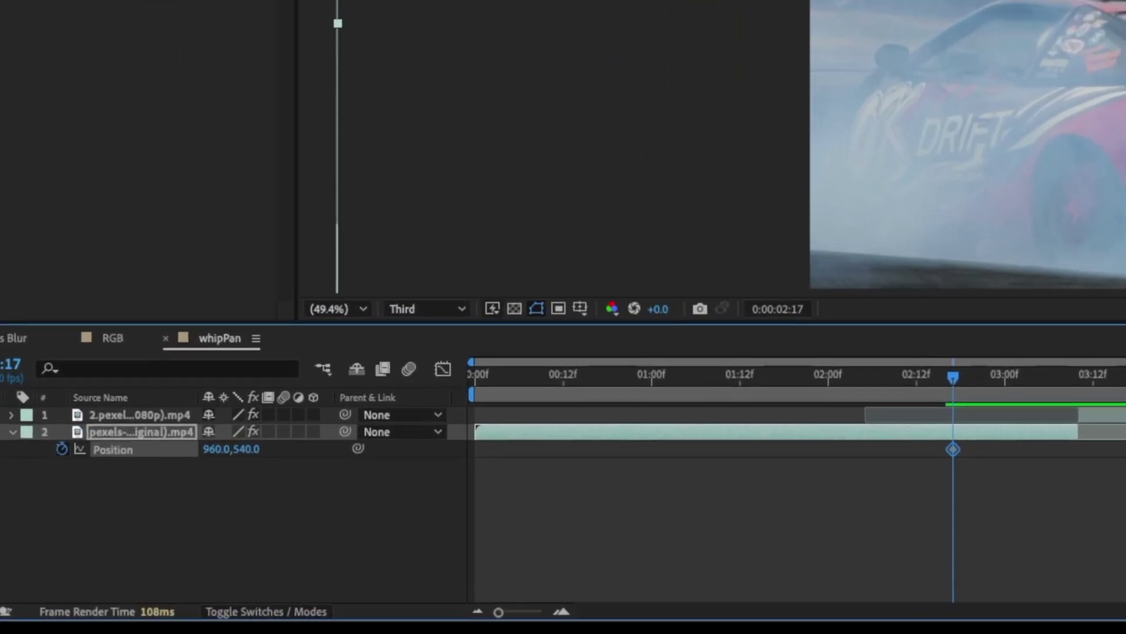
Step: Keyframe the drift car clip's Position at 128, 540 near its end and shift that keyframe to the cut at 0:00:03:10
key(space)
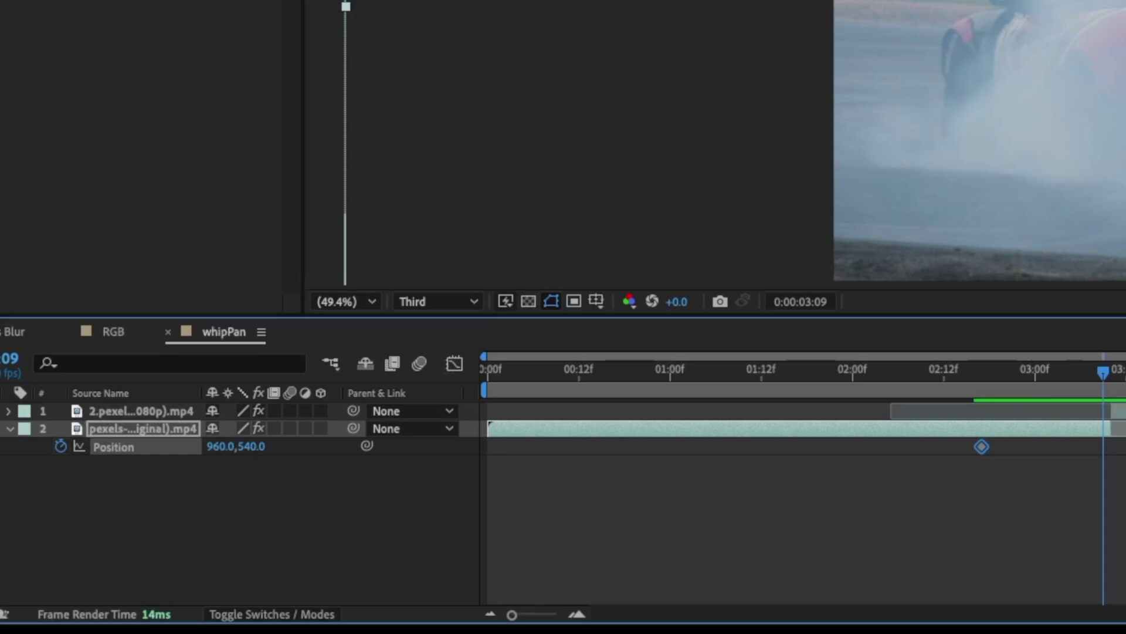
drag(220, 446, 0, 469)
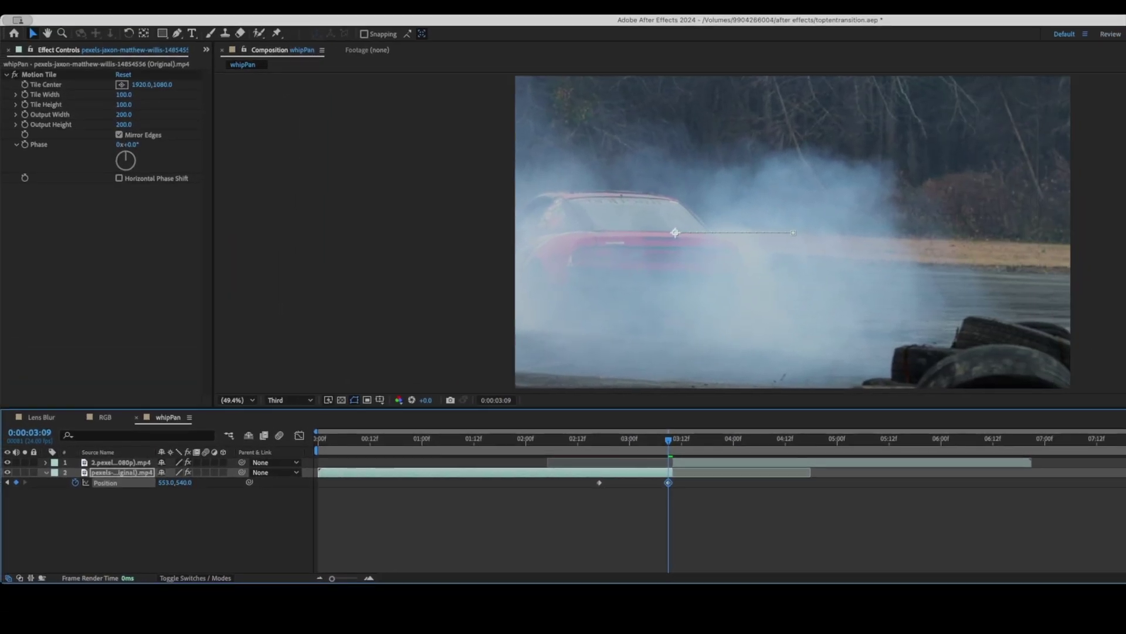
drag(166, 482, 3, 482)
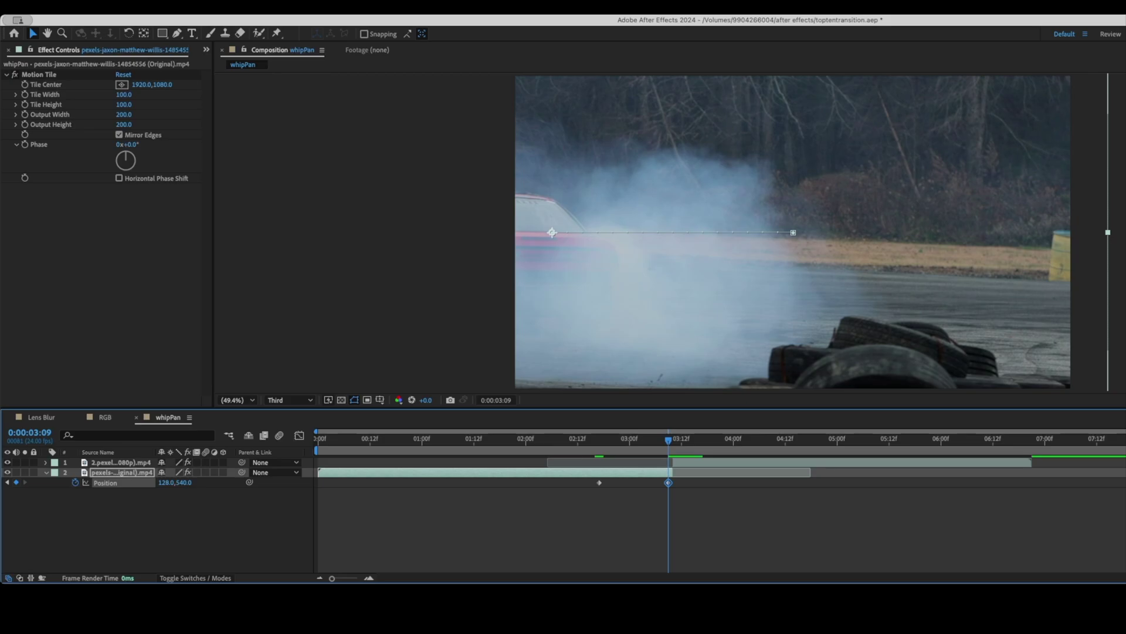
key(alt+Right)
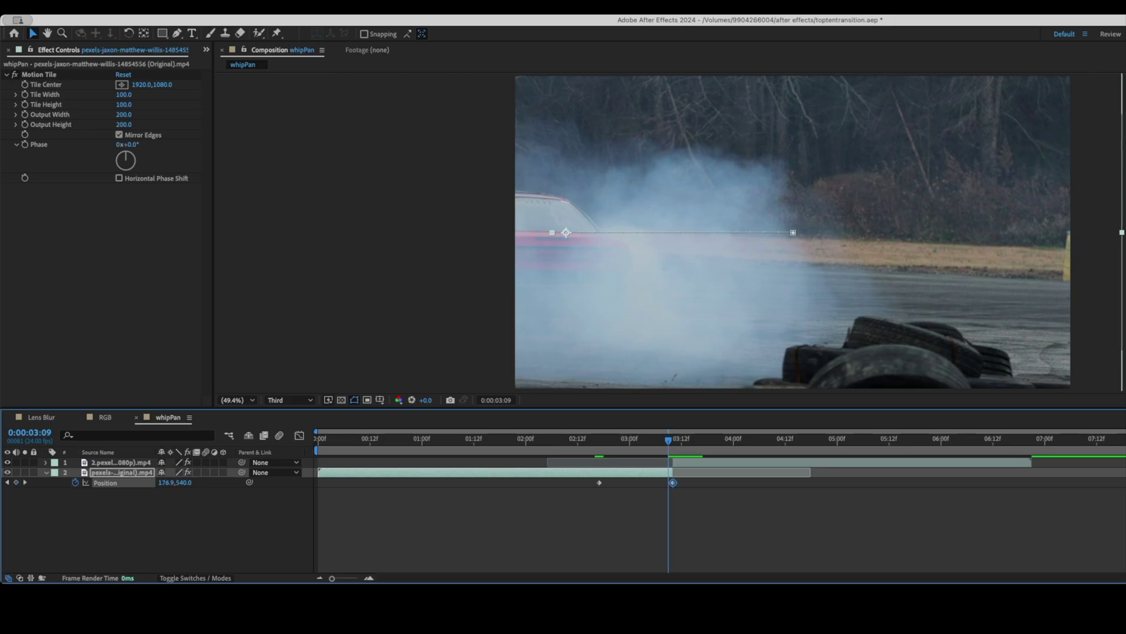
Step: Keyframe the rally car clip's Position at 960, 540 about 16 frames after the cut and at 970, 540 at 0:00:03:10
drag(668, 439, 673, 439)
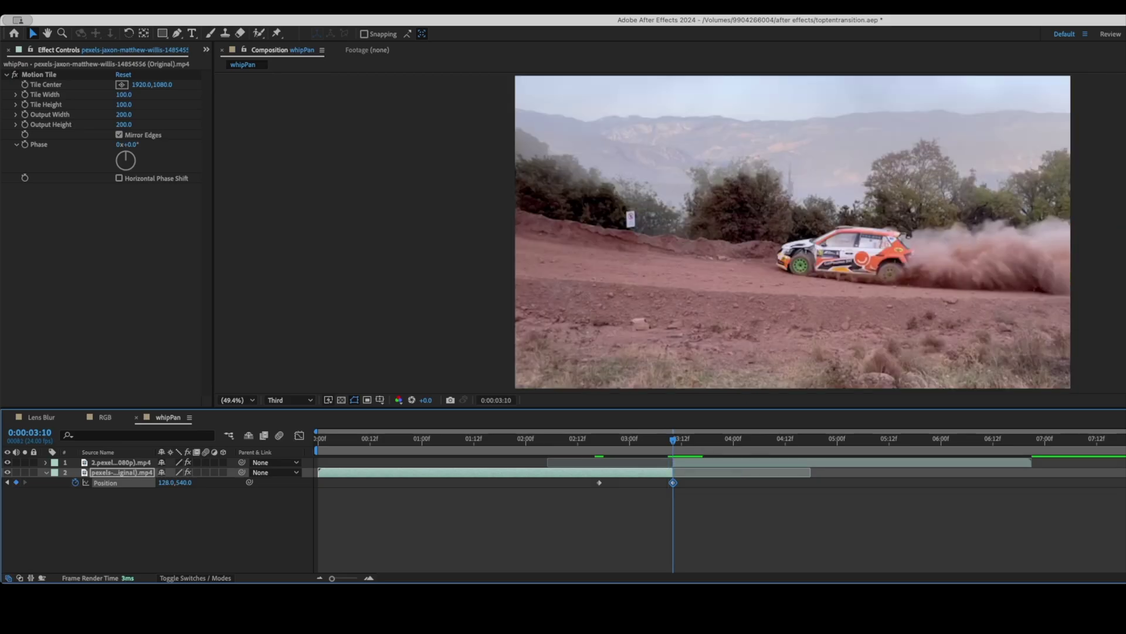
click(687, 462)
key(p)
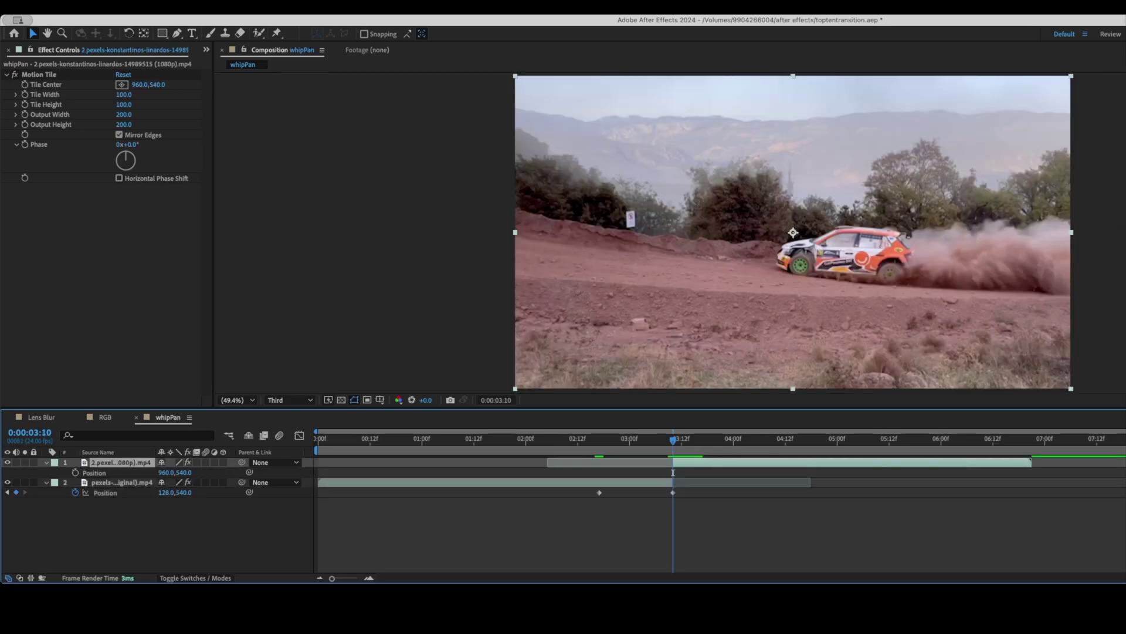
key(space)
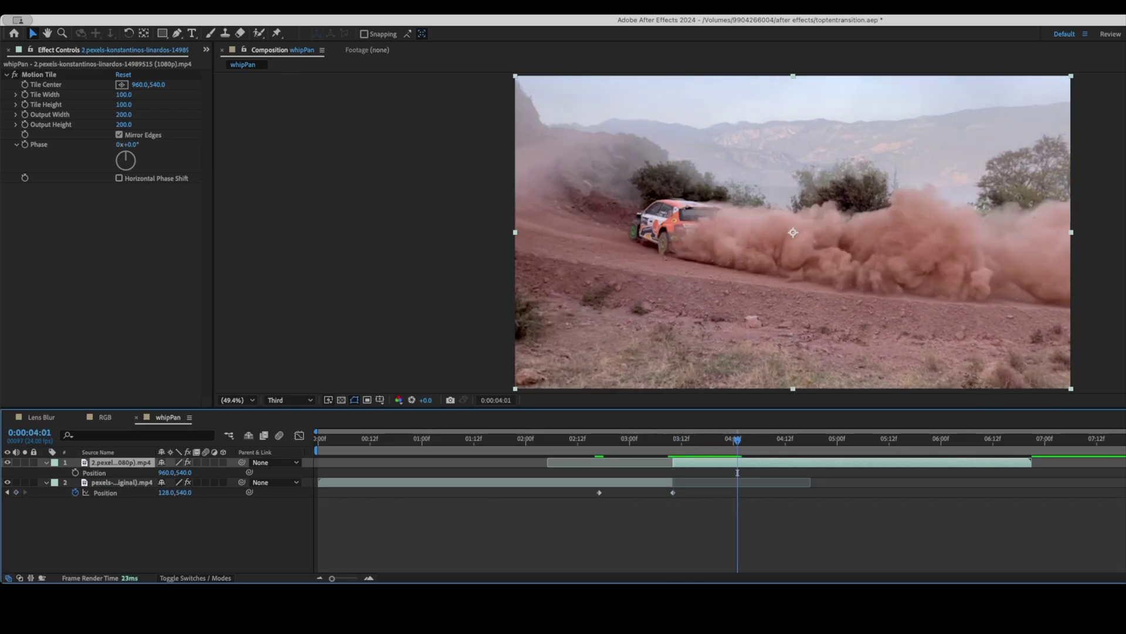
key(space)
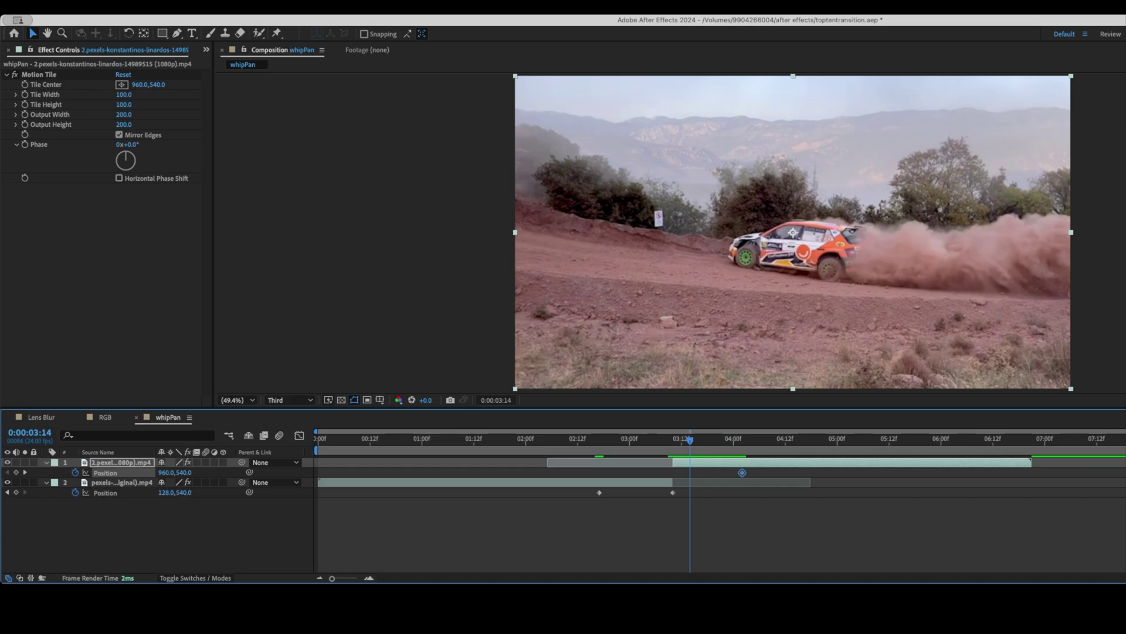
mouse_move(165, 472)
mouse_down()
mouse_move(197, 473)
mouse_move(170, 472)
mouse_up()
Step: Apply Easy Ease to all the Position keyframes of both car clips
drag(673, 440, 591, 439)
drag(571, 468, 781, 515)
key(F9)
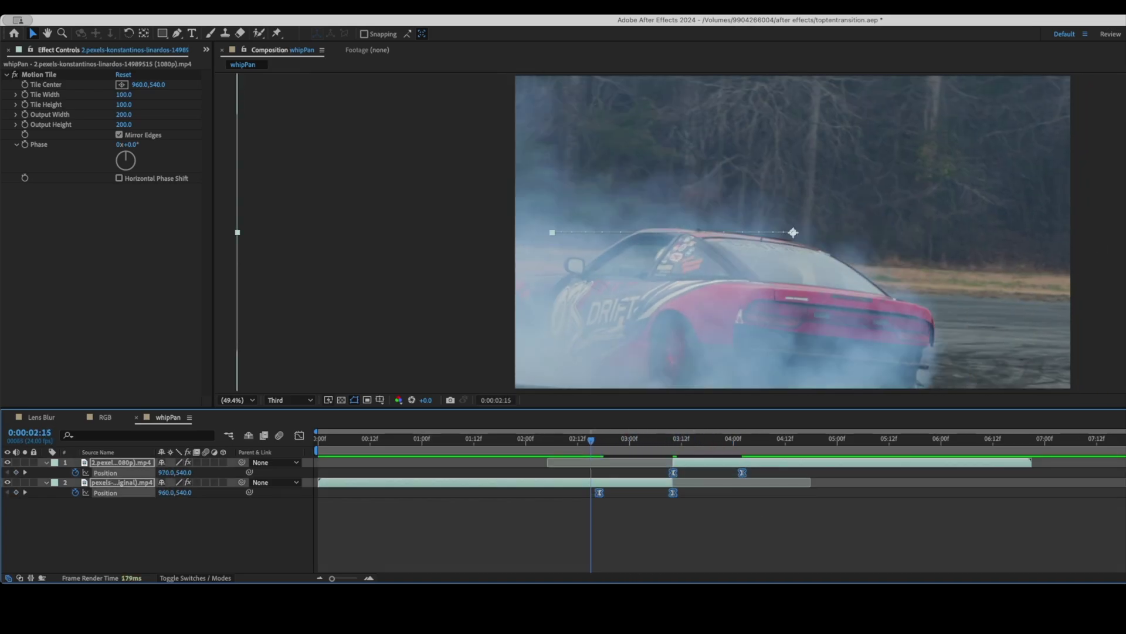
Step: Reshape the drift car clip's Position speed curve so the motion accelerates toward the cut
drag(714, 514, 583, 490)
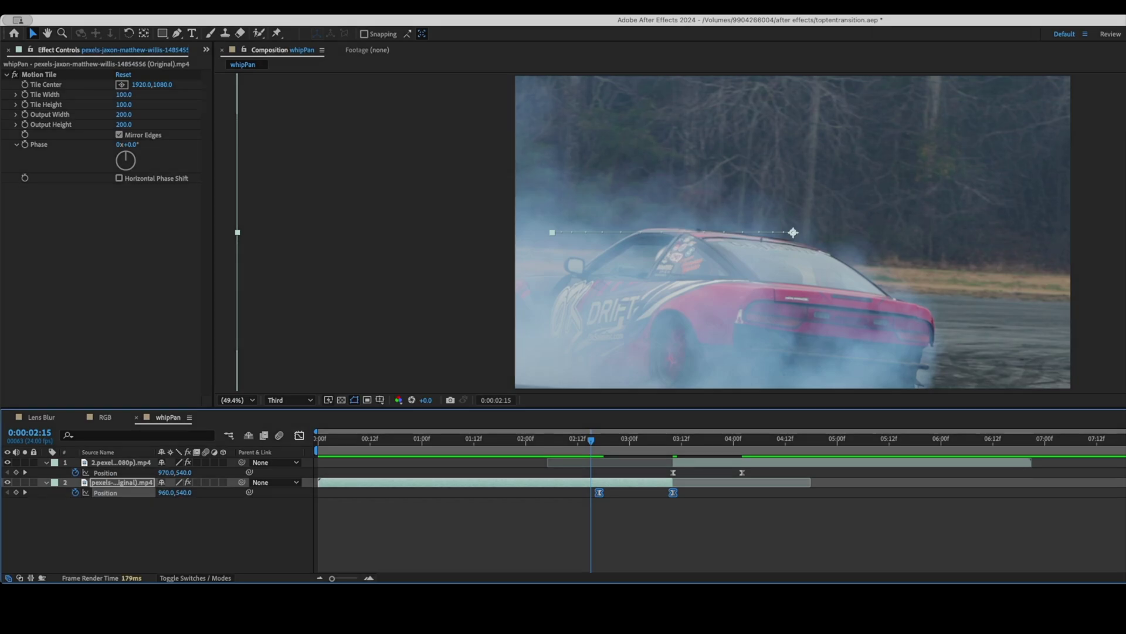
key(shift+F3)
drag(582, 555, 716, 454)
drag(611, 543, 636, 547)
key(shift+F3)
Step: Check the rally car clip's Position speed graph and enable motion blur for the whipPan composition and that clip
drag(792, 508, 699, 468)
key(shift+F3)
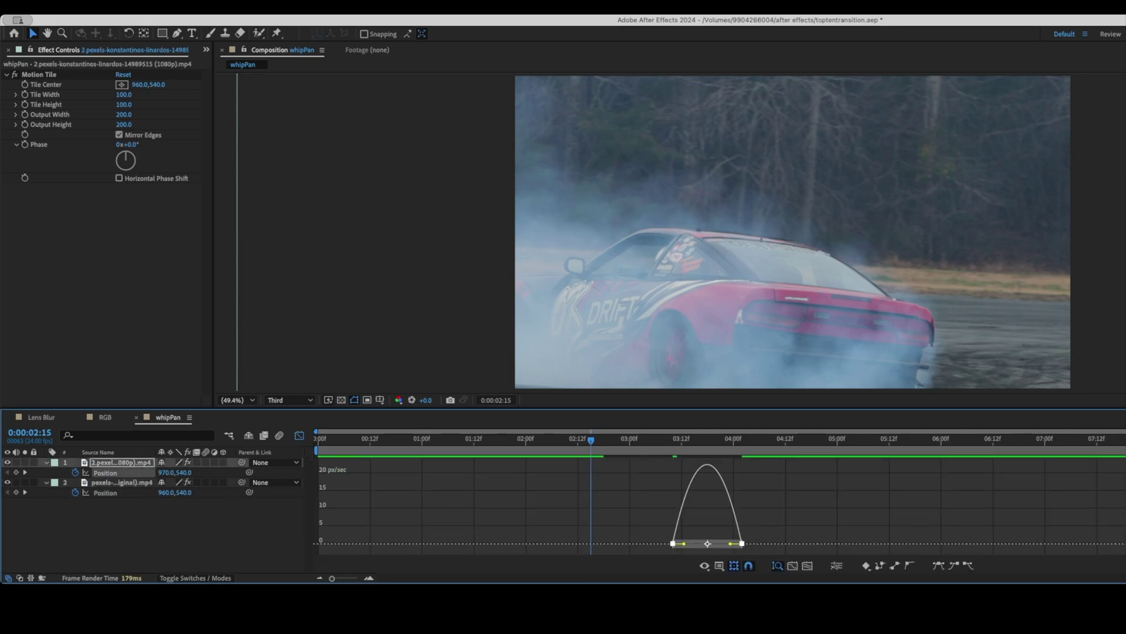
key(shift+F3)
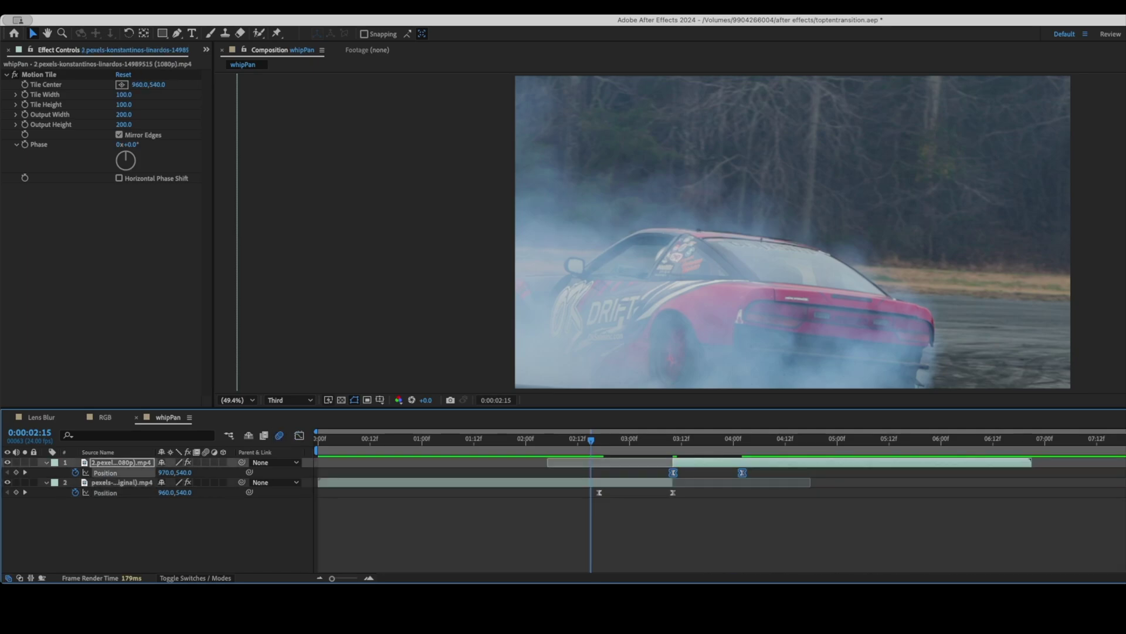
click(206, 462)
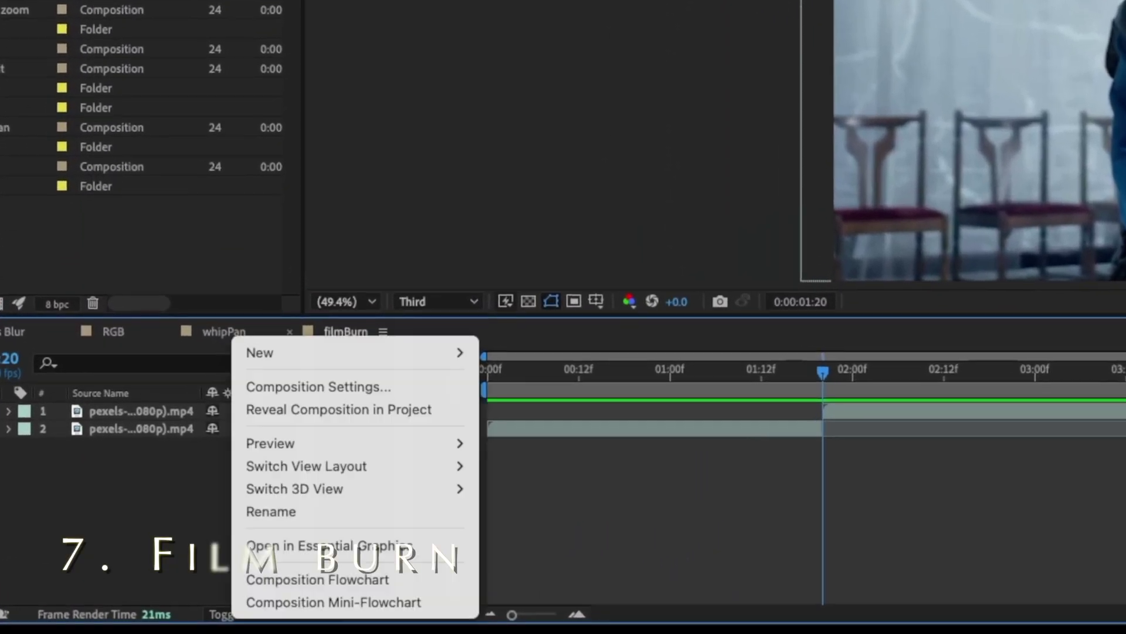
Step: Add an adjustment layer to the filmBurn composition and draw a closed, curved Pen mask on it over the frame's left edge
mouse_move(212, 415)
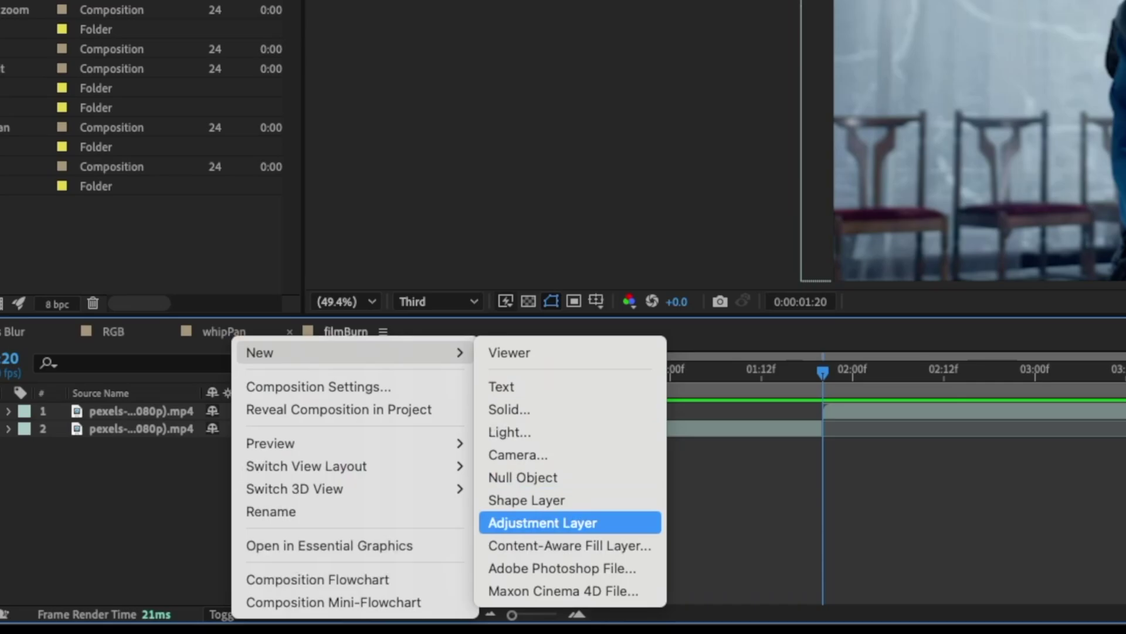
click(543, 523)
key(comma)
key(comma)
click(886, 59)
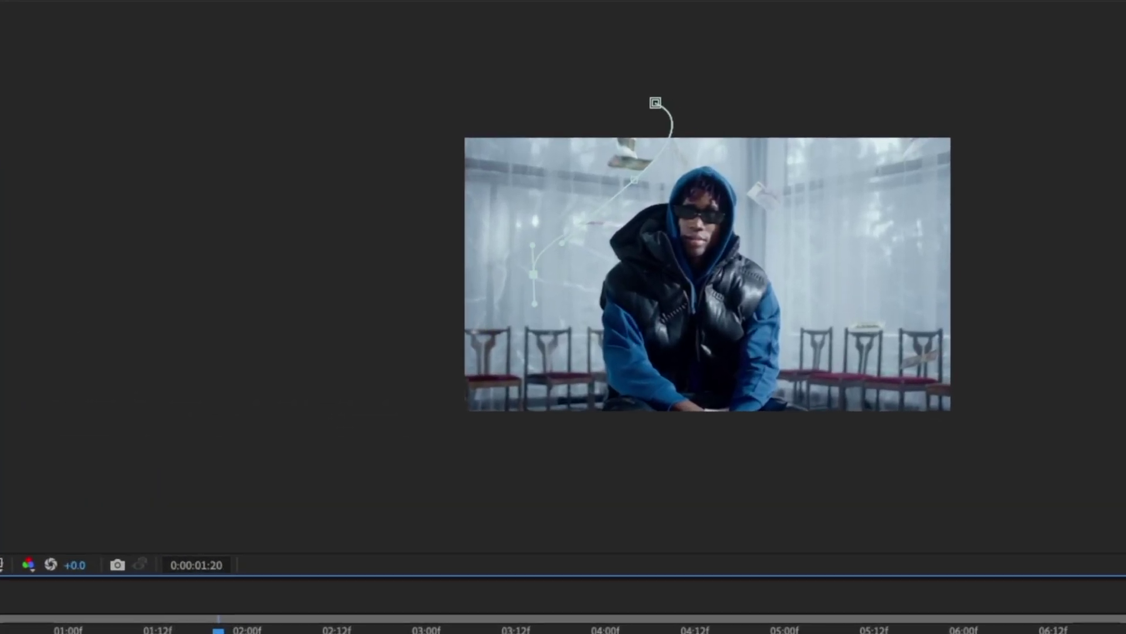
drag(498, 393, 425, 434)
click(241, 193)
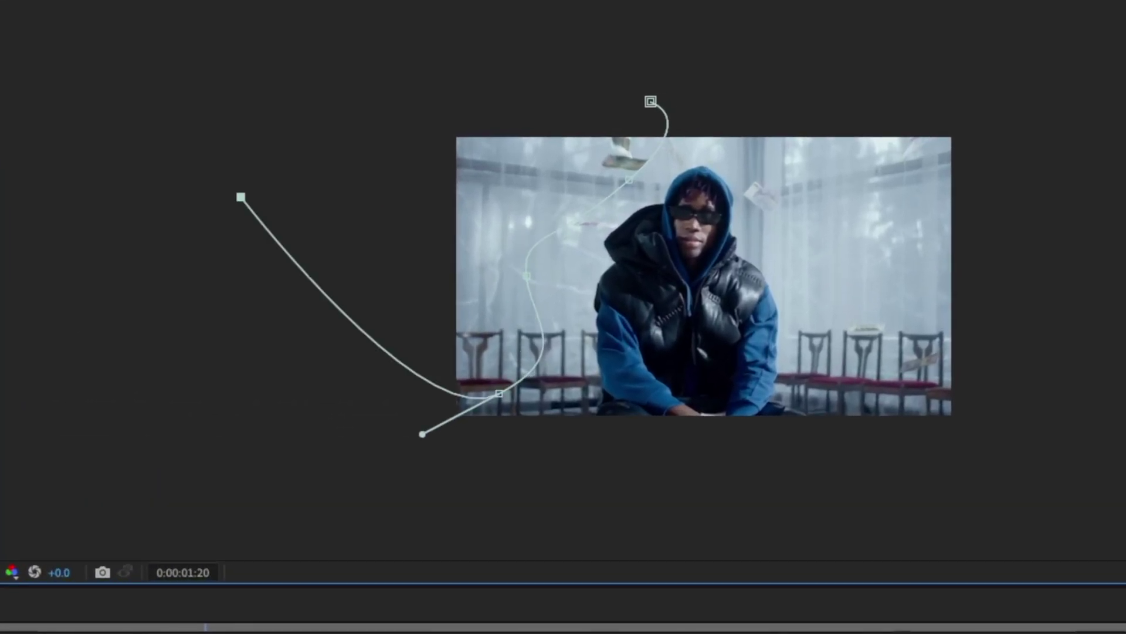
click(401, 75)
click(650, 102)
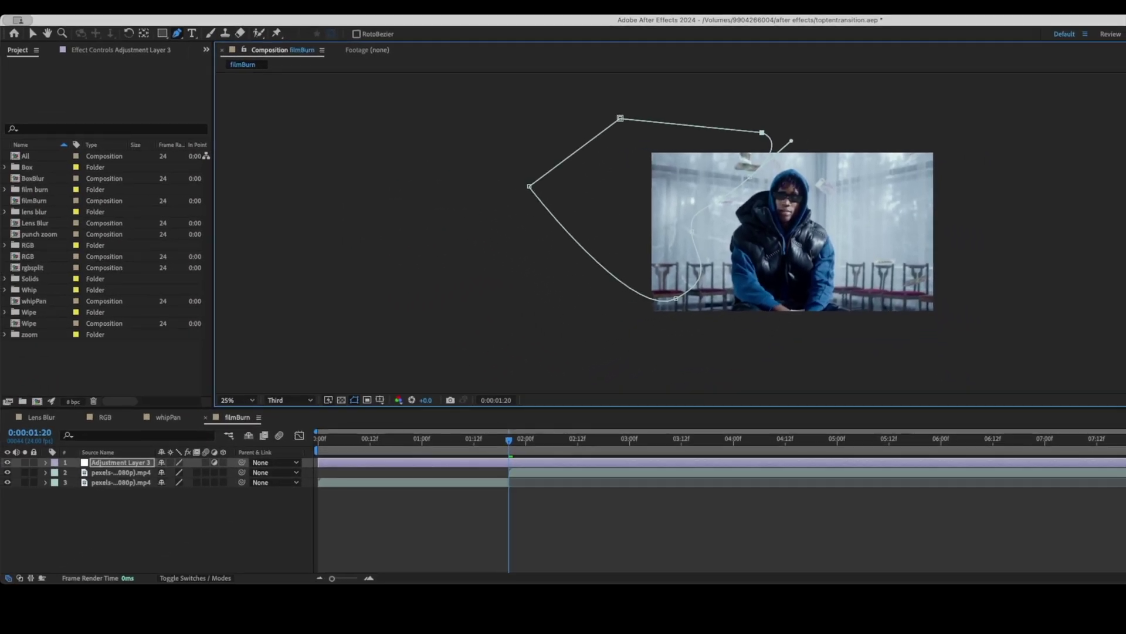
Step: Set a Mask Path keyframe on the adjustment layer at 0:00:01:16, four frames before the cut
key(m)
key(Page_Up)
key(Page_Up)
key(Page_Up)
key(Page_Up)
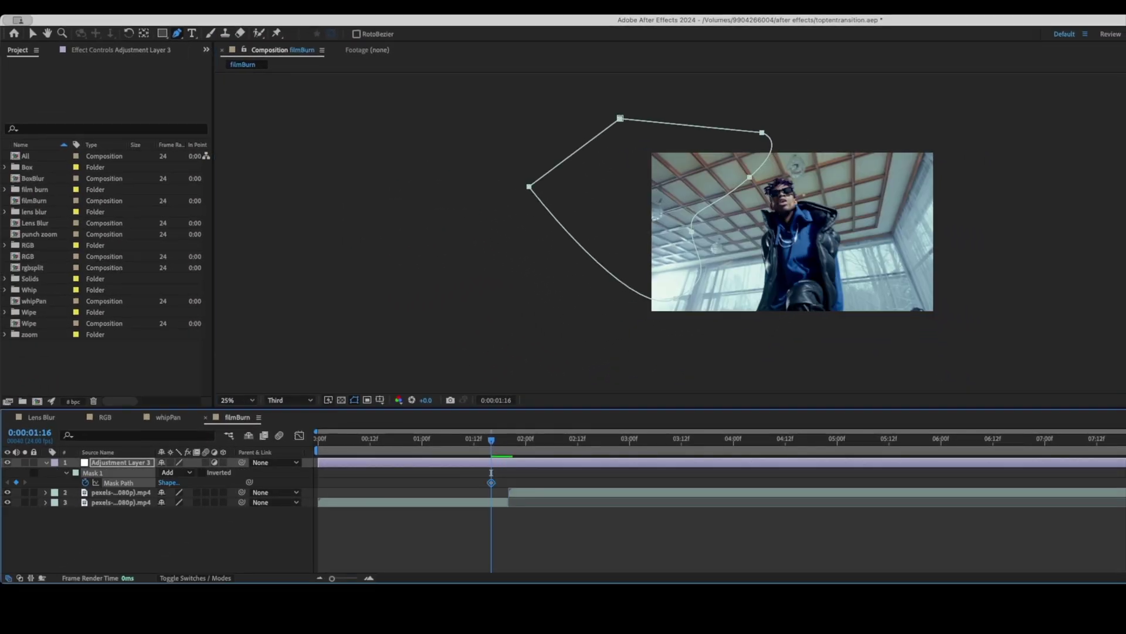
Step: At 0:00:01:19, move the adjustment layer's whole mask to the frame's right side and turn it around, creating a second Mask Path keyframe
key(Page_Down)
key(Page_Down)
key(Page_Down)
key(Page_Down)
key(Page_Up)
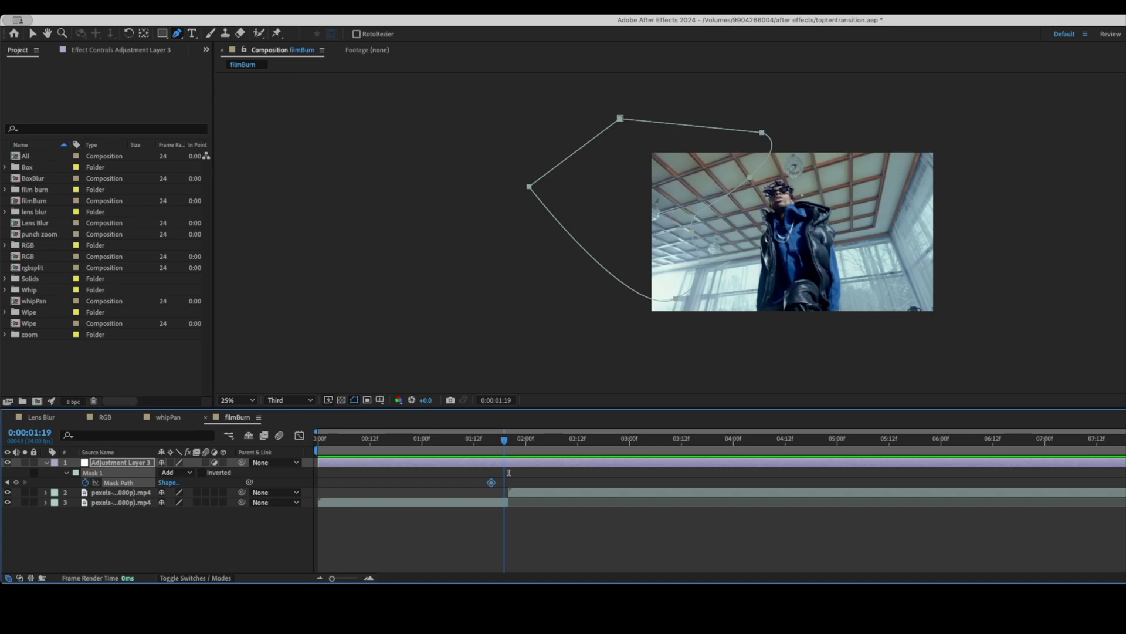
key(v)
drag(620, 118, 769, 131)
key(super+t)
drag(809, 232, 891, 247)
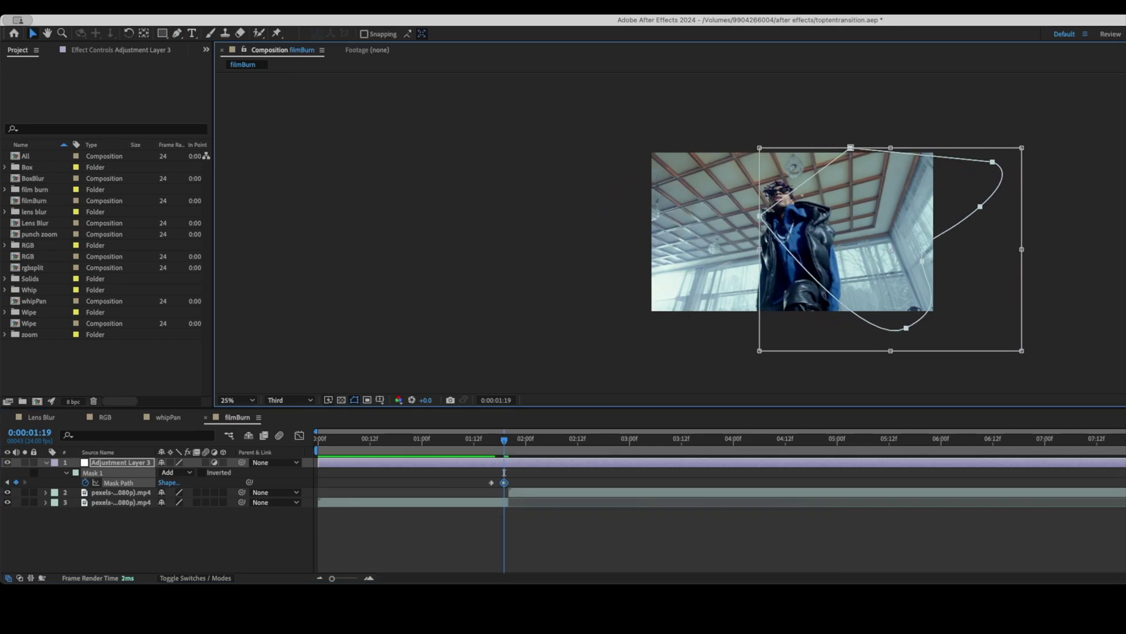
drag(1028, 141, 753, 352)
drag(890, 248, 880, 228)
key(Return)
Step: Reshape the mask at 0:00:01:19 by moving its individual points so its curved edge crosses the subject and covers the frame's right-centre area
drag(869, 147, 888, 111)
drag(771, 307, 731, 338)
drag(849, 213, 773, 194)
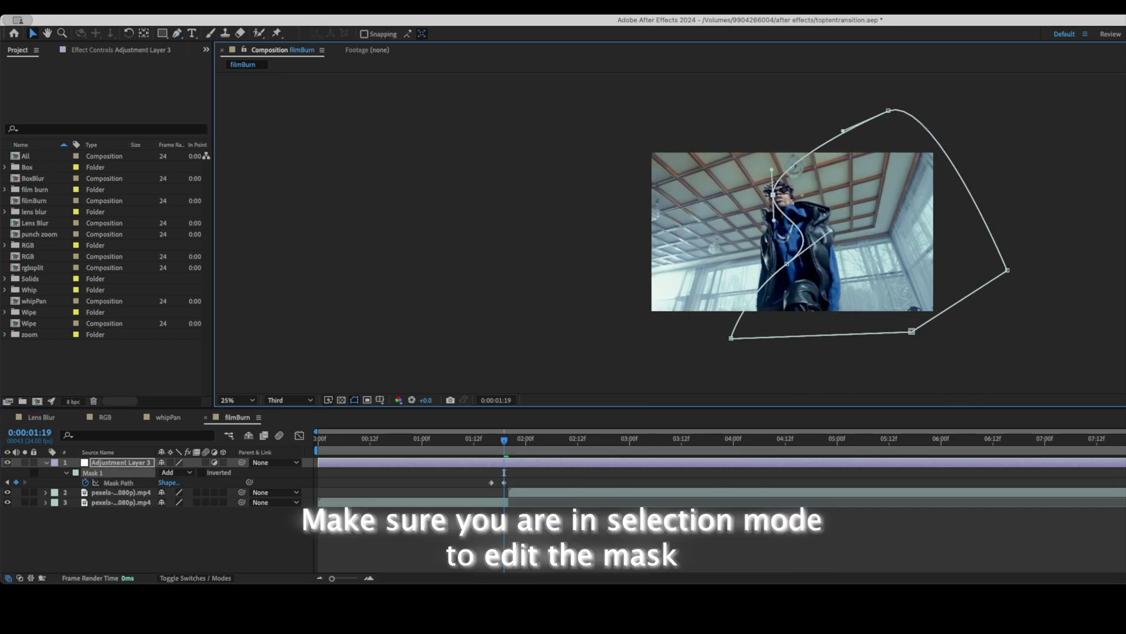
drag(889, 111, 838, 98)
drag(1007, 270, 887, 240)
drag(912, 331, 857, 351)
drag(787, 264, 739, 253)
drag(837, 98, 856, 121)
Step: At 0:00:01:23, reshape the mask further toward the frame's right and lower edges to create a third Mask Path keyframe
key(Page_Down)
key(Page_Down)
key(Page_Down)
key(Page_Down)
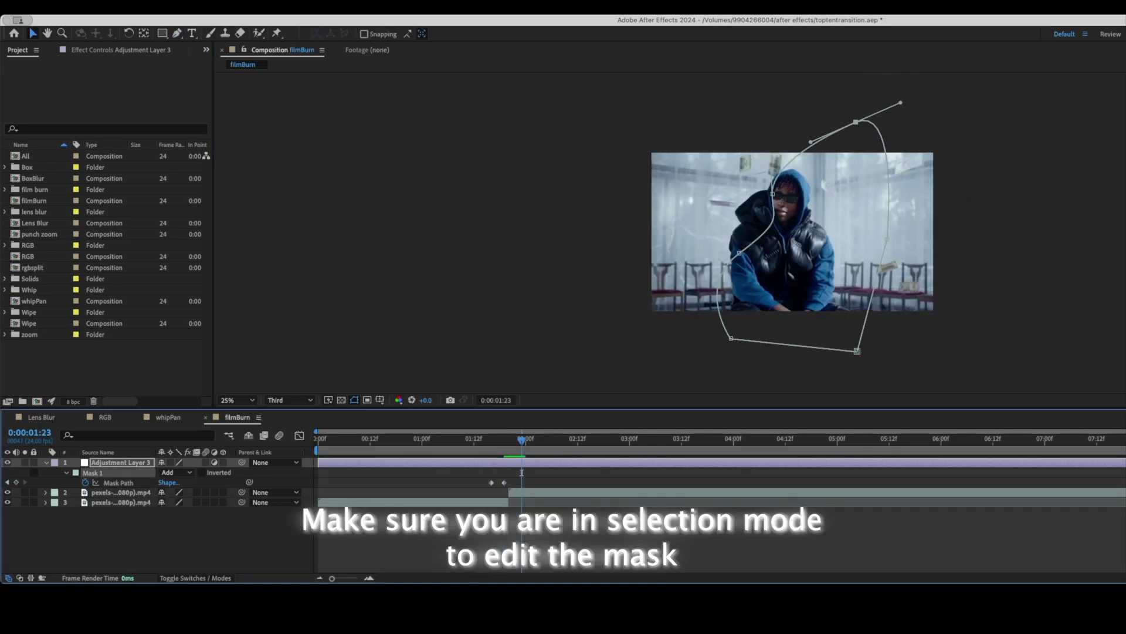
drag(772, 194, 809, 211)
key(super+z)
key(super+z)
key(super+z)
key(super+z)
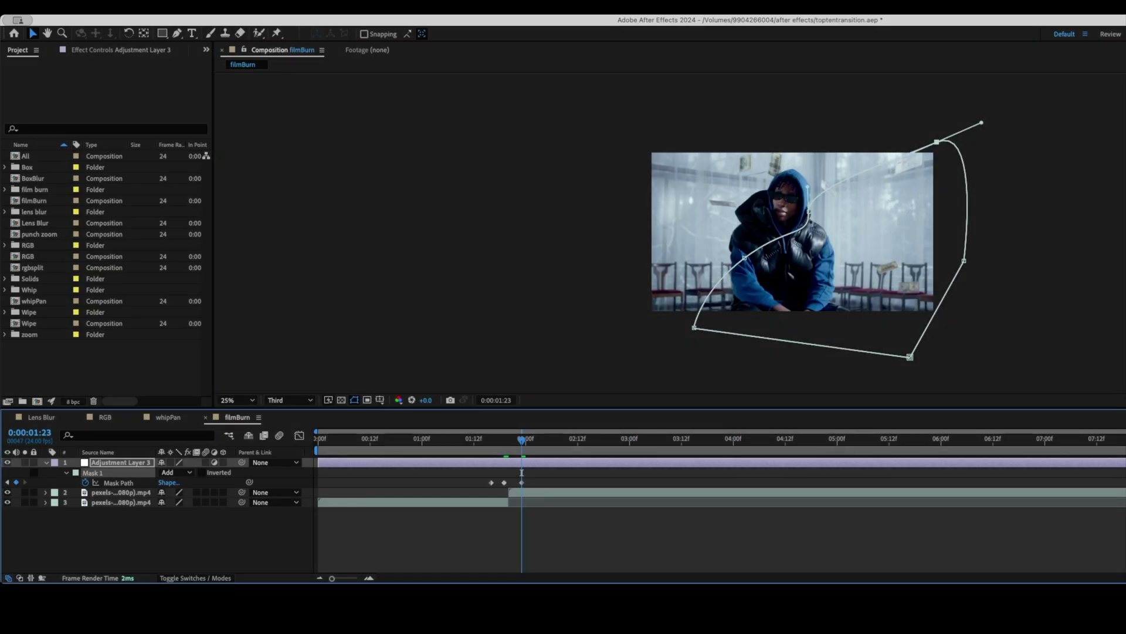
Step: Trim the adjustment layer's start and end so it spans only the few frames around the Mask Path keyframes
mouse_move(522, 472)
mouse_down()
mouse_move(482, 472)
mouse_move(525, 472)
mouse_up()
key(alt+bracketleft)
key(alt+bracketright)
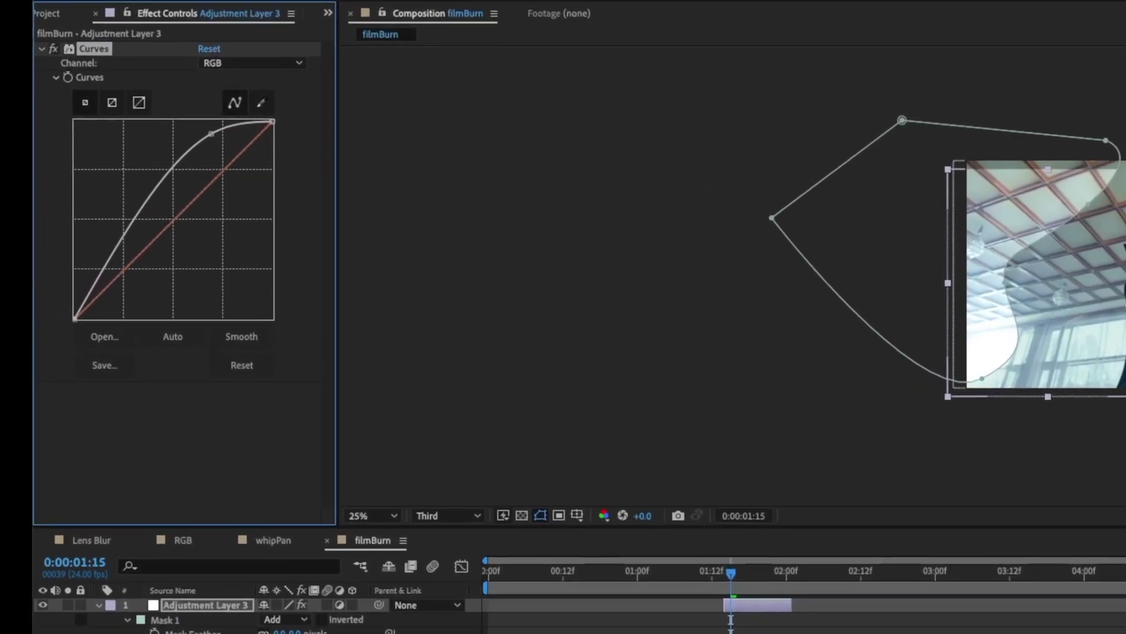
Step: Raise the black point of the adjustment layer's RGB Curves and set its mask feather to 294 pixels
drag(75, 319, 74, 268)
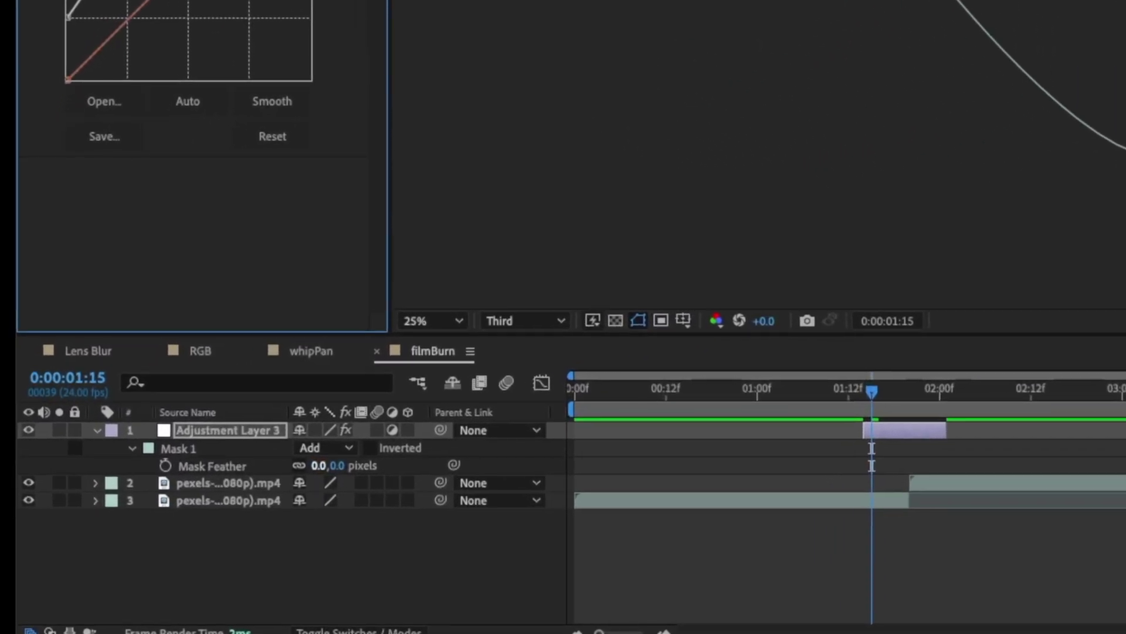
drag(319, 465, 419, 466)
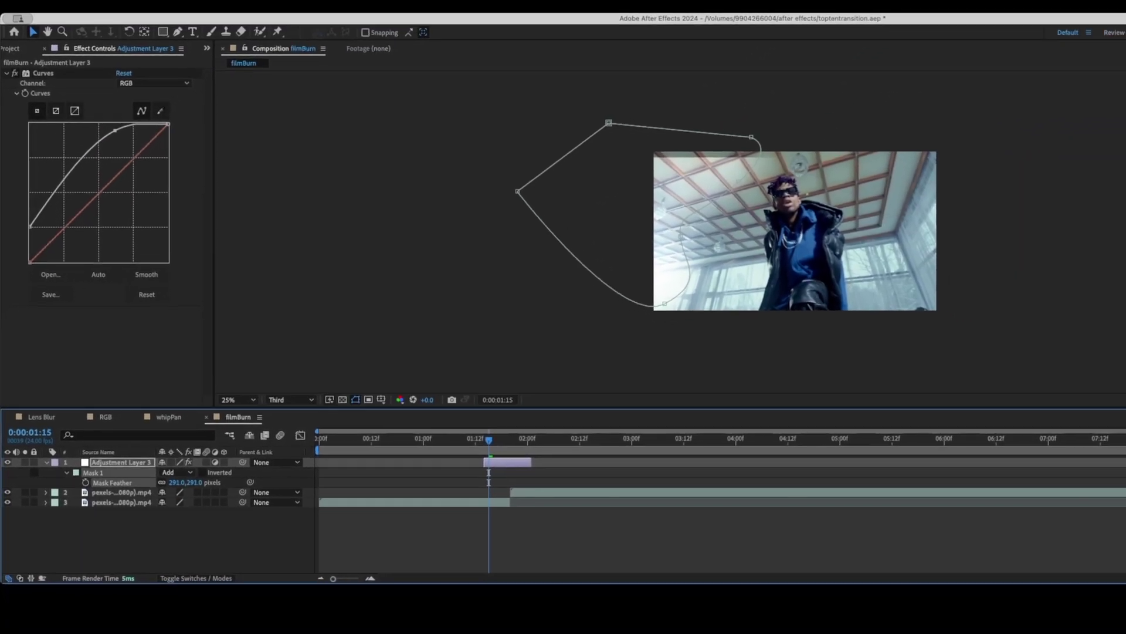
drag(185, 482, 187, 482)
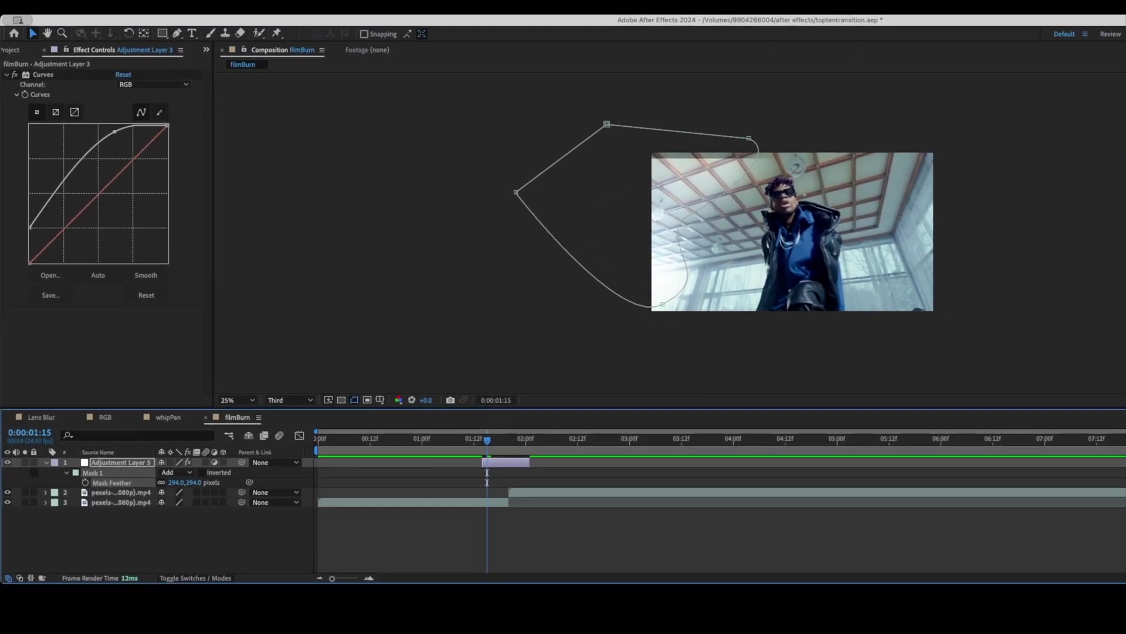
key(m)
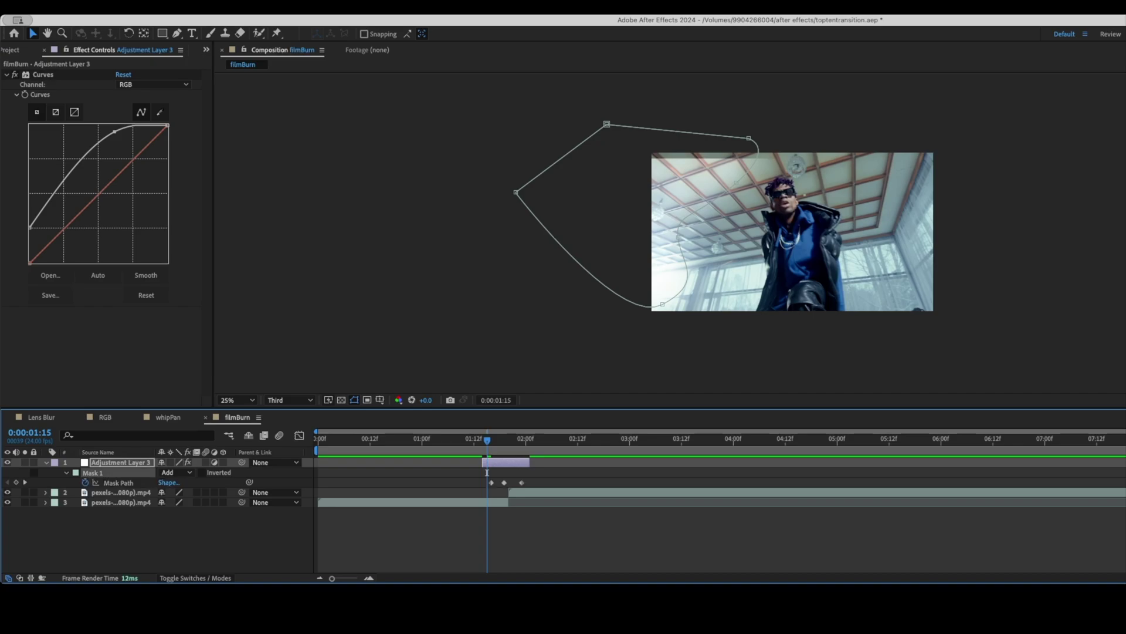
Step: Add a red solid layer with the color FA1907 to the filmBurn composition
key(super+y)
click(556, 380)
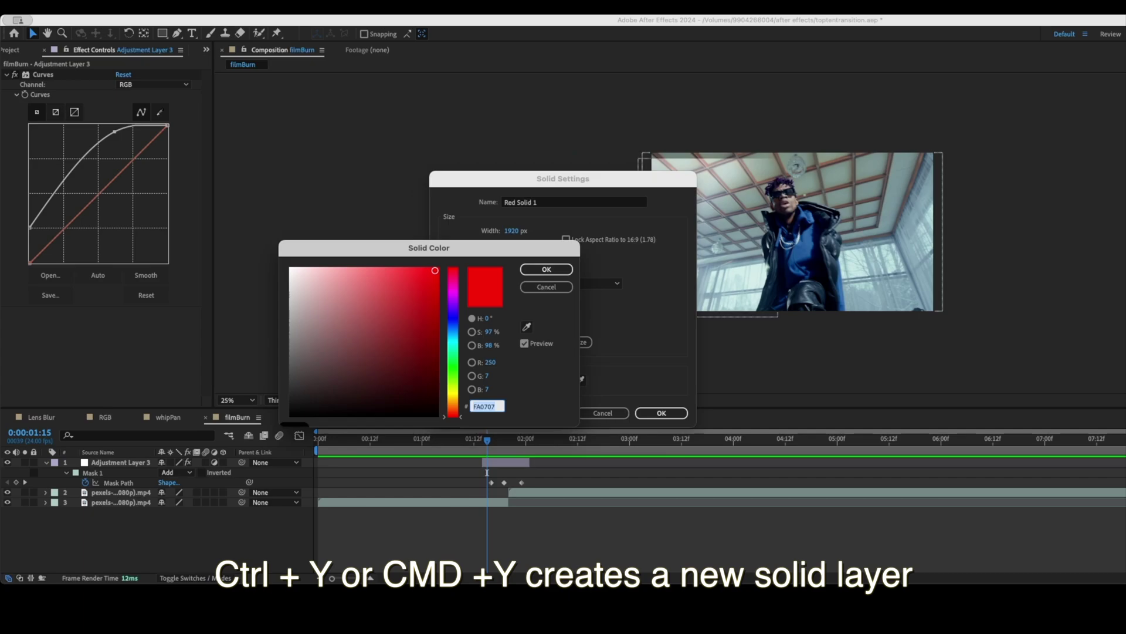
text(FA1907)
key(Tab)
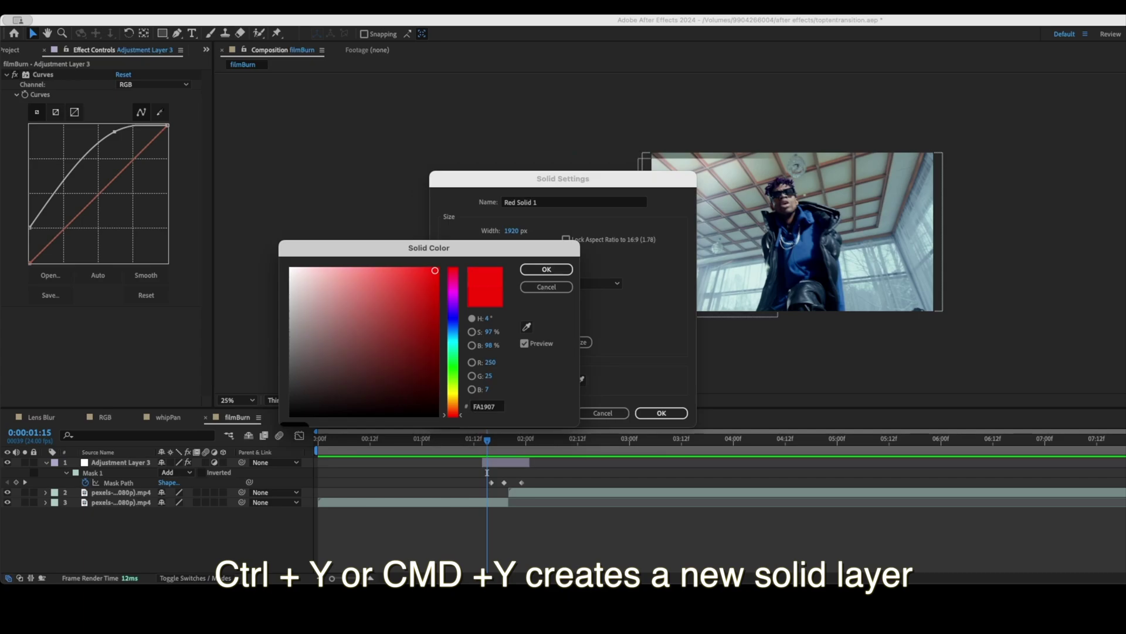
key(Return)
key(Return)
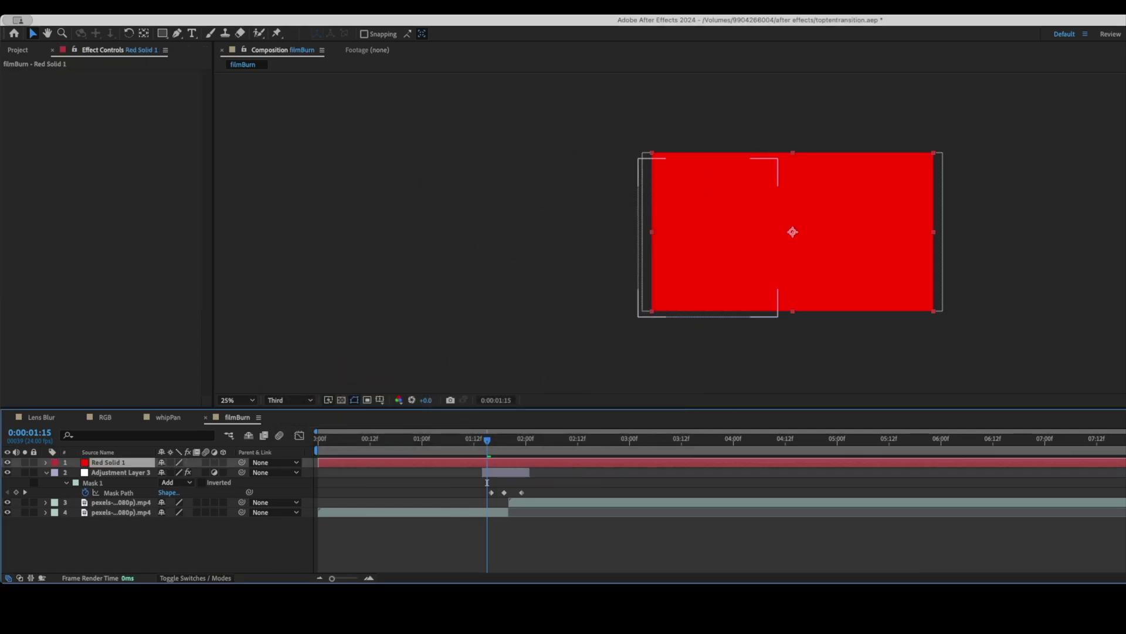
Step: Copy the adjustment layer's animated mask and paste it onto the red solid
click(92, 482)
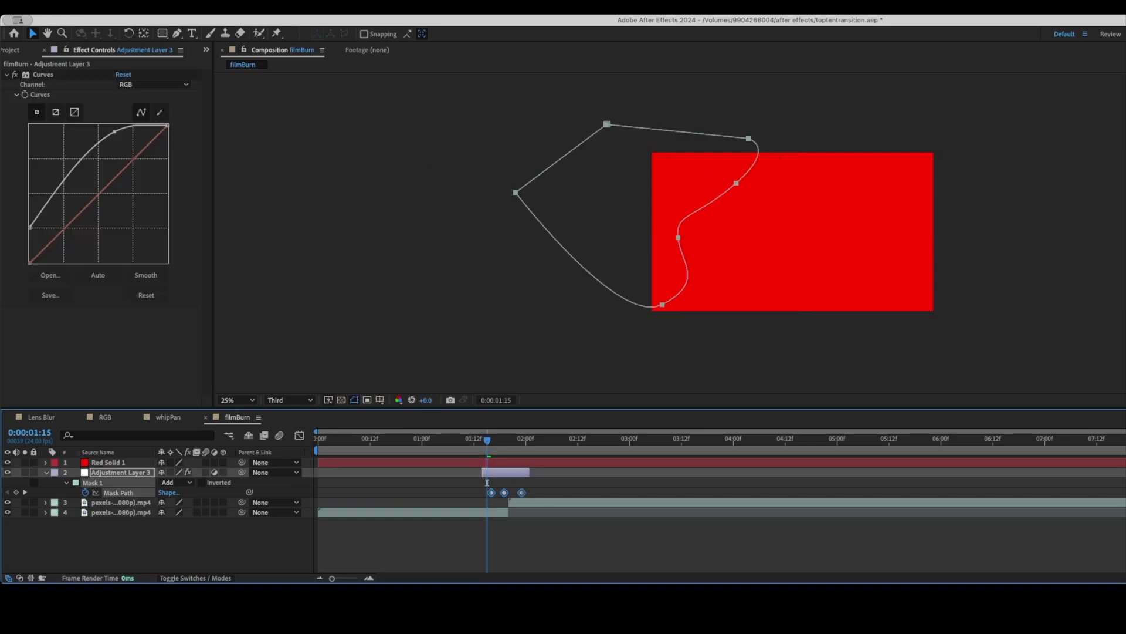
click(121, 7)
click(126, 82)
click(108, 462)
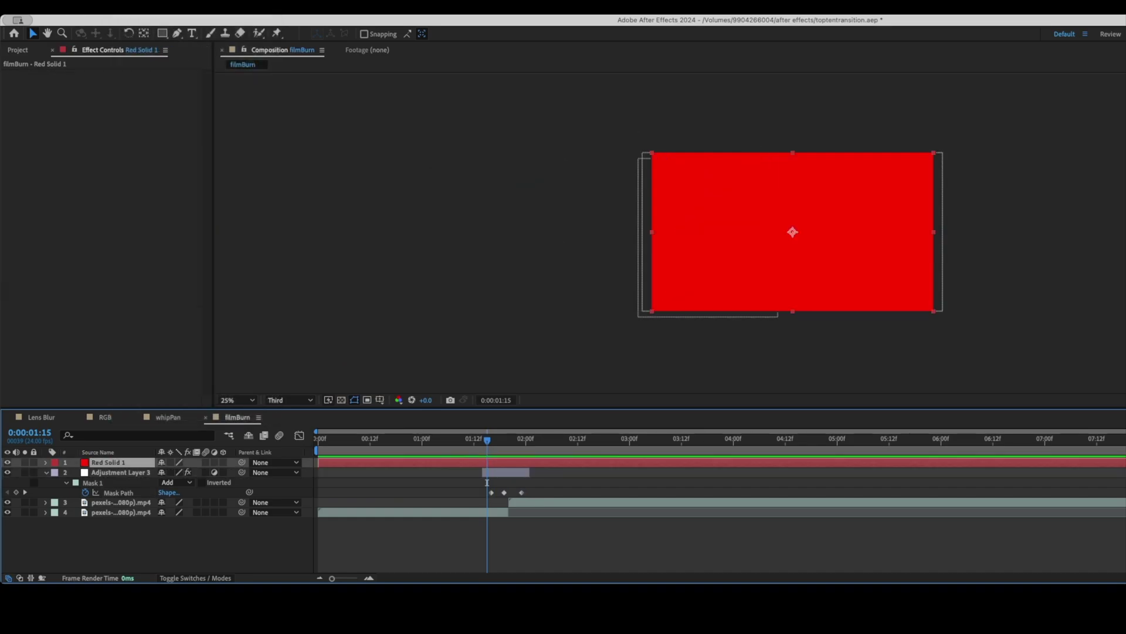
click(120, 7)
click(126, 134)
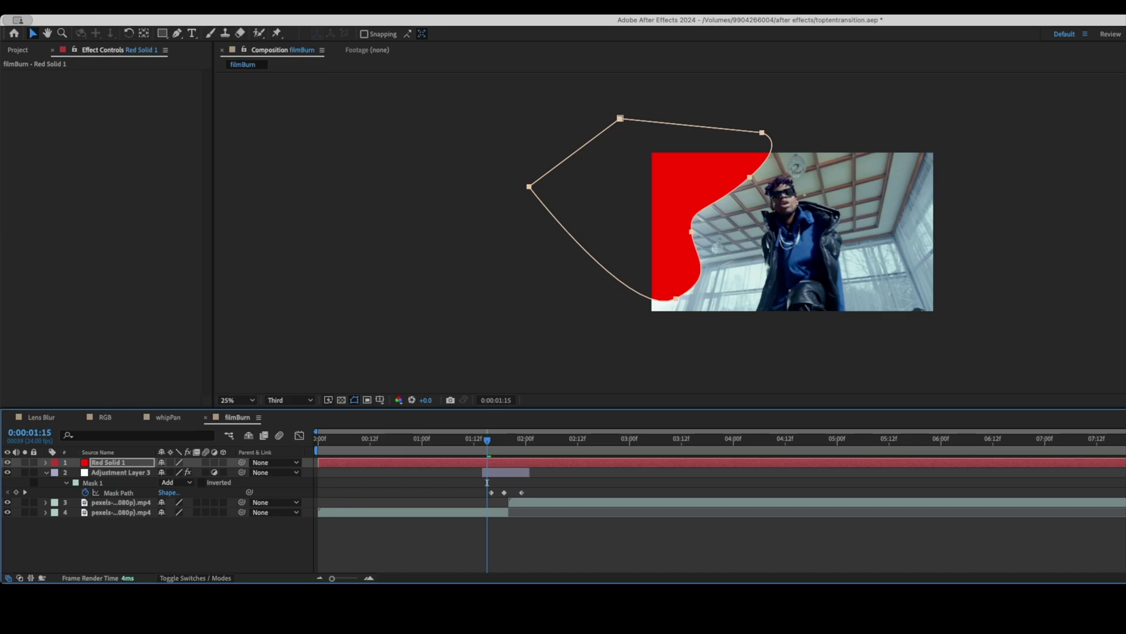
Step: Set the red solid's mask feather to 339 pixels
click(45, 462)
click(56, 473)
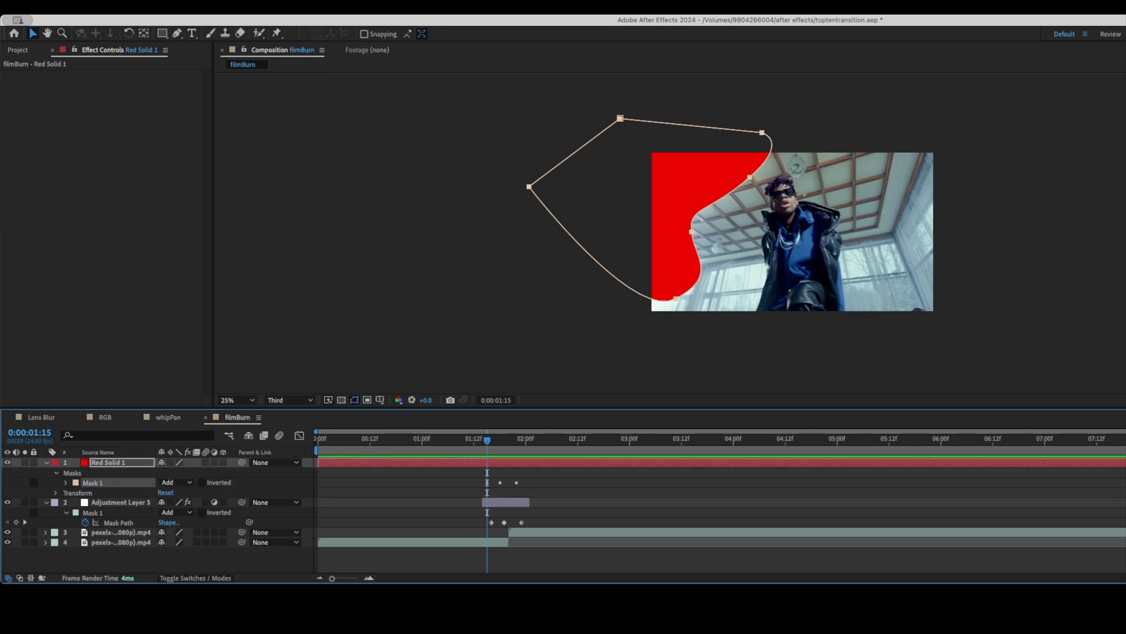
click(65, 482)
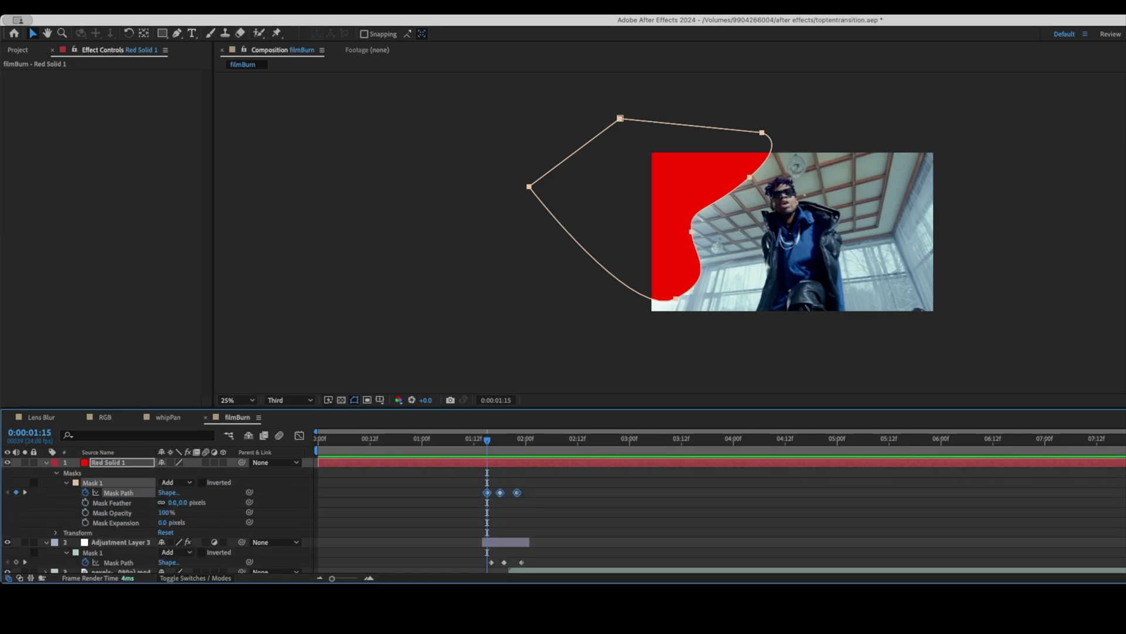
scroll(176, 502, down, 1)
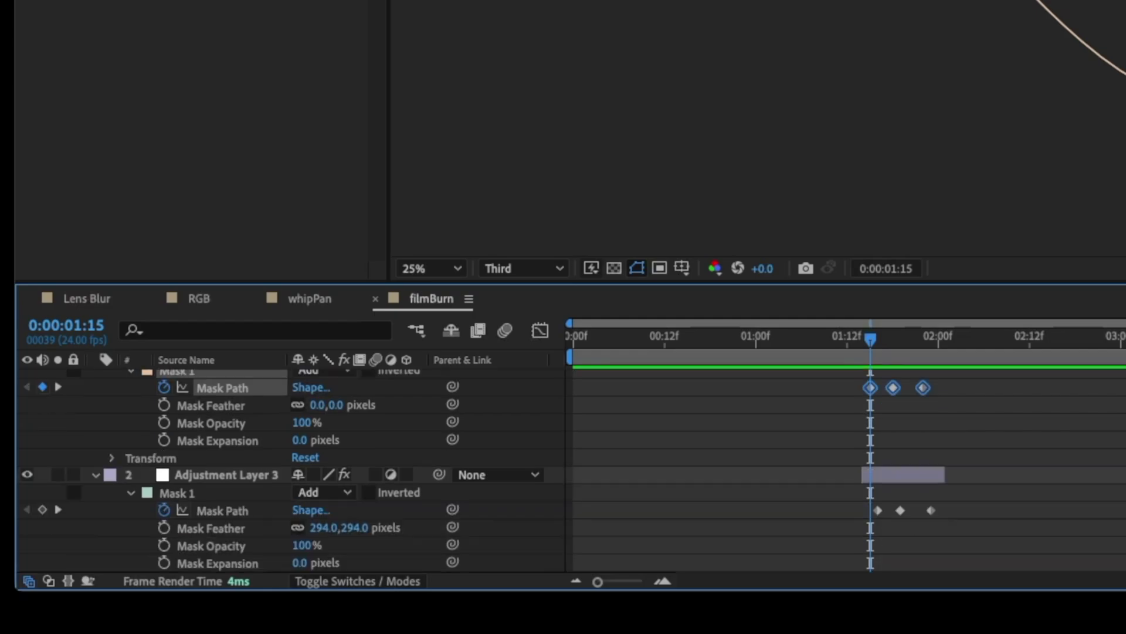
scroll(176, 457, up, 2)
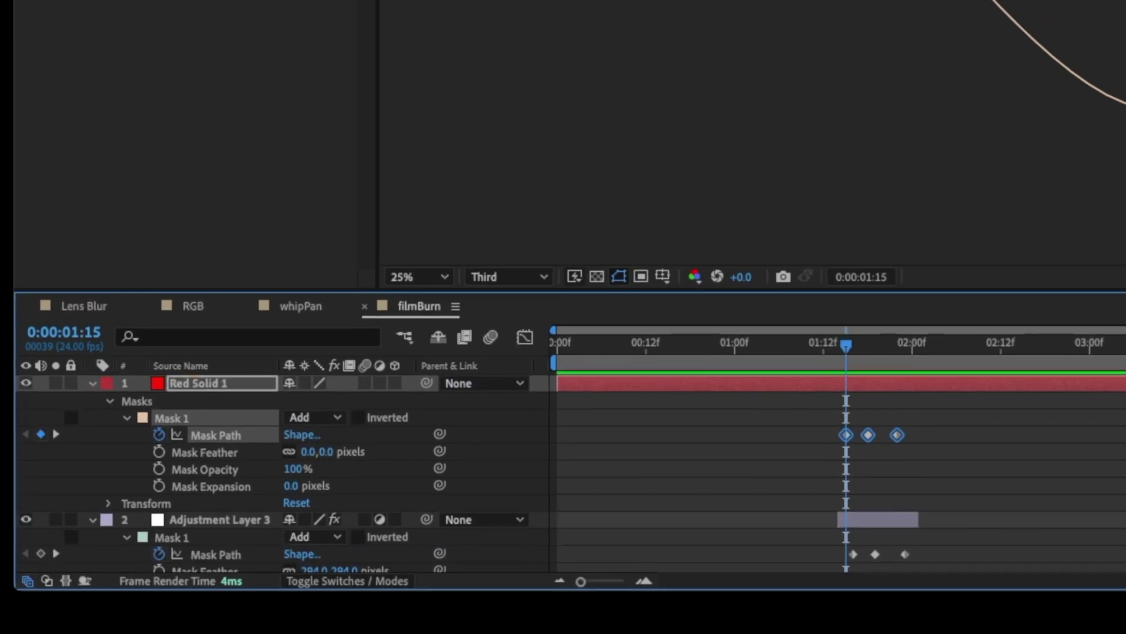
drag(238, 479, 411, 479)
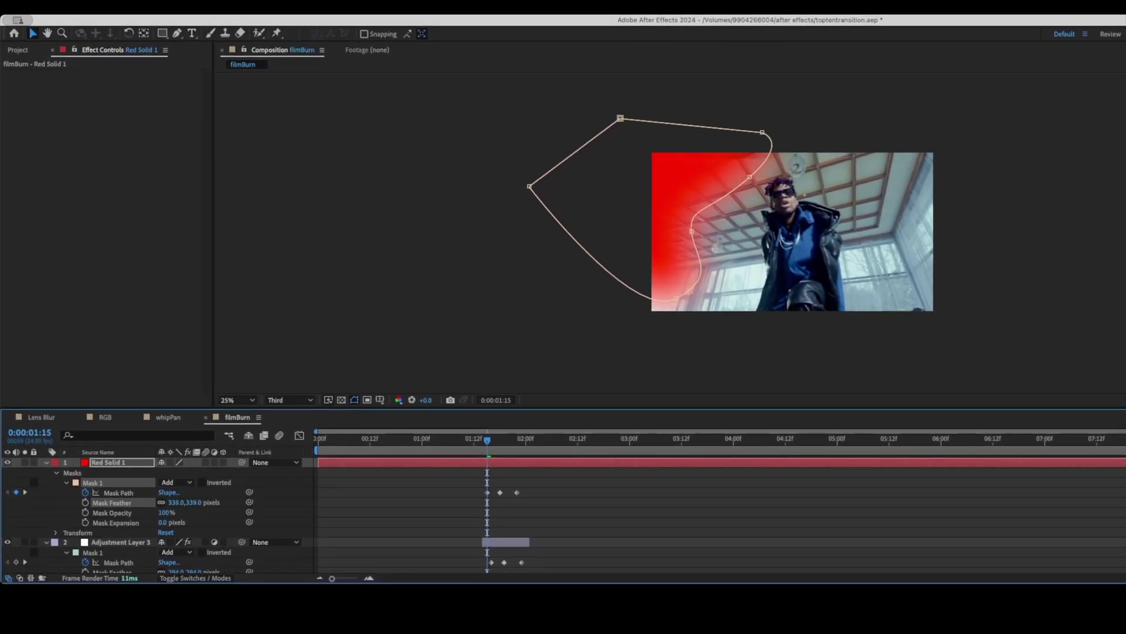
Step: Change the red solid's blending mode to Screen
key(u)
key(F4)
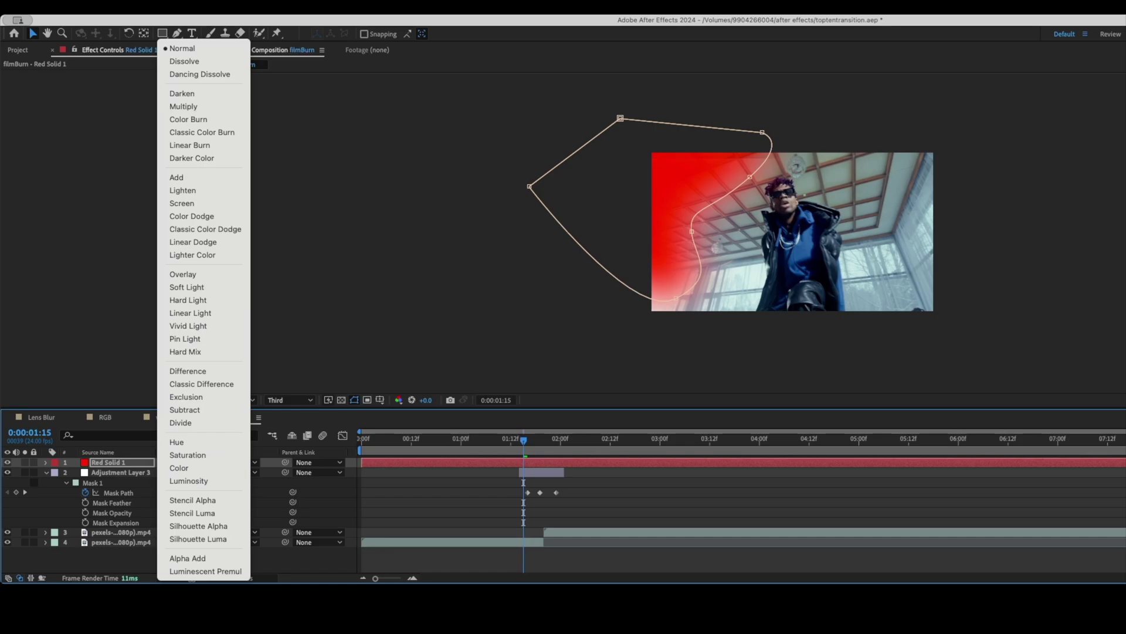
click(182, 203)
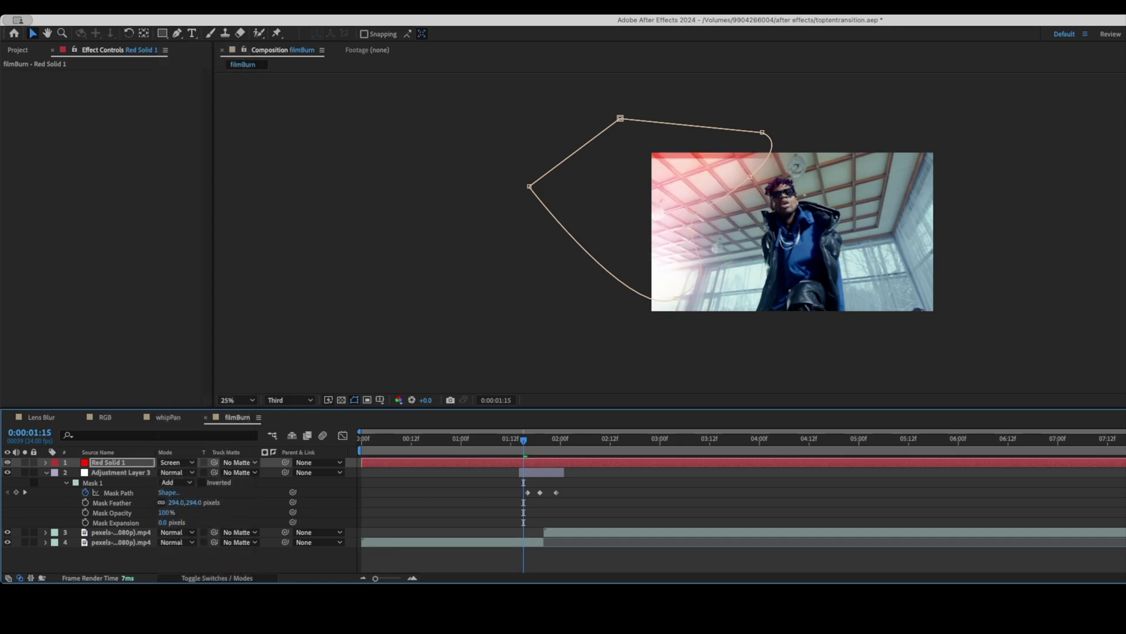
Step: Duplicate the red solid and change the copy's solid color to yellow
key(super+d)
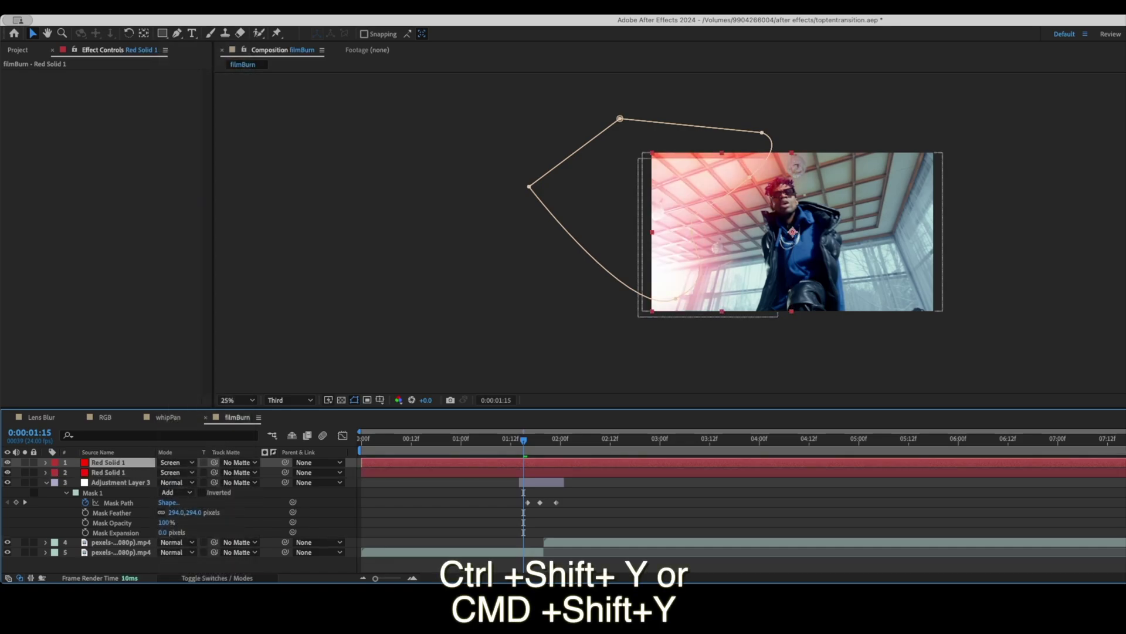
key(super+shift+y)
click(555, 366)
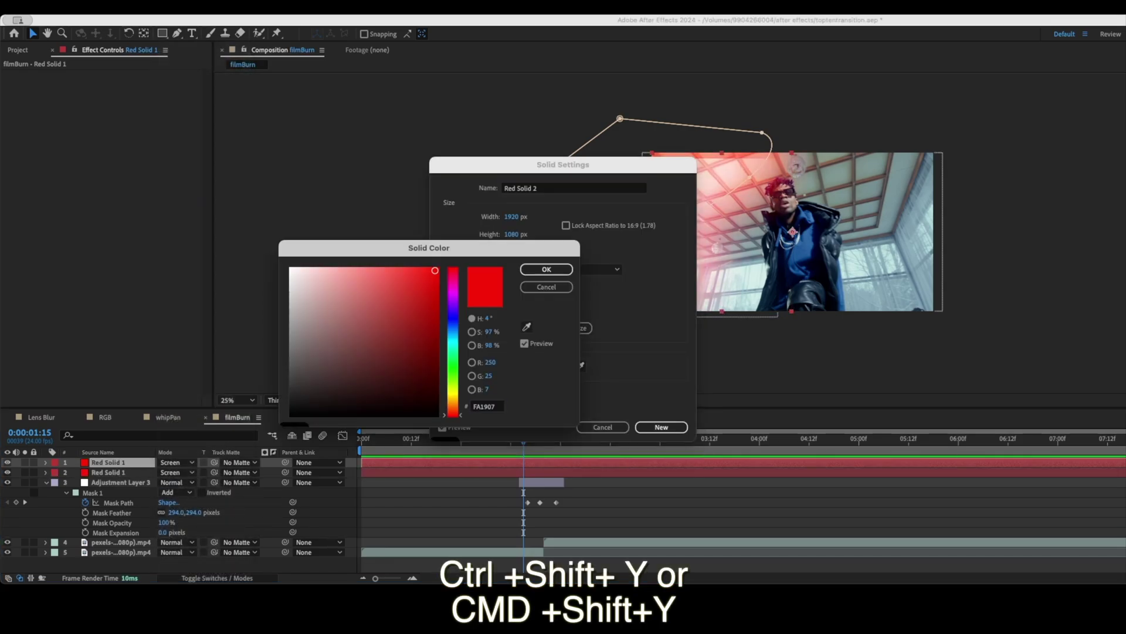
click(453, 392)
key(Return)
key(Return)
key(super+v)
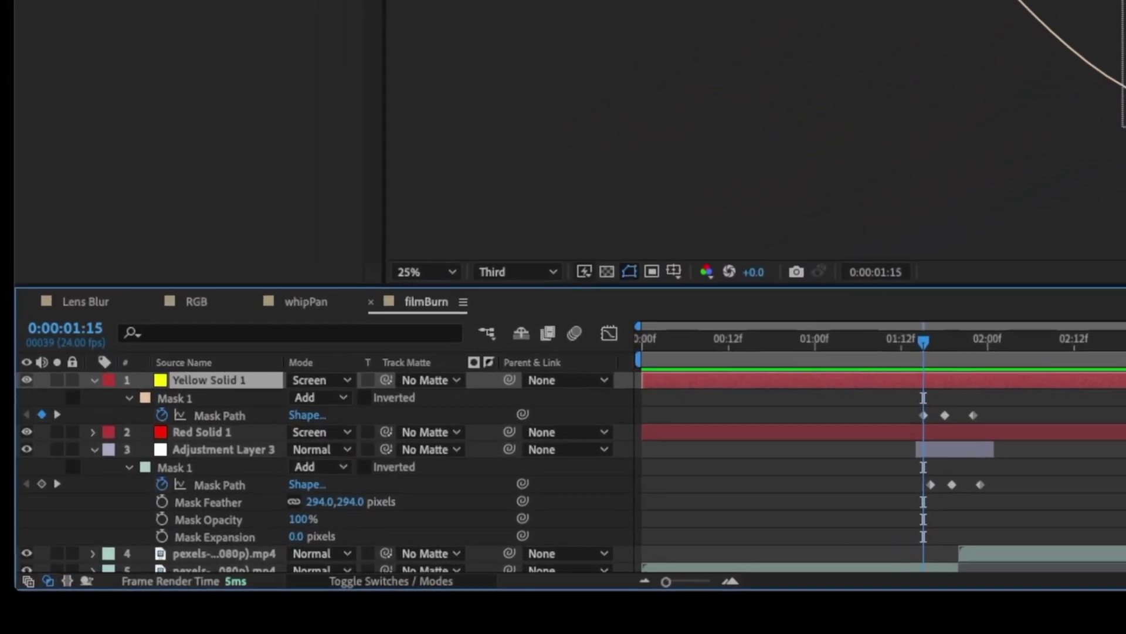
Step: Set the yellow solid's mask expansion to -46 pixels
key(m)
key(m)
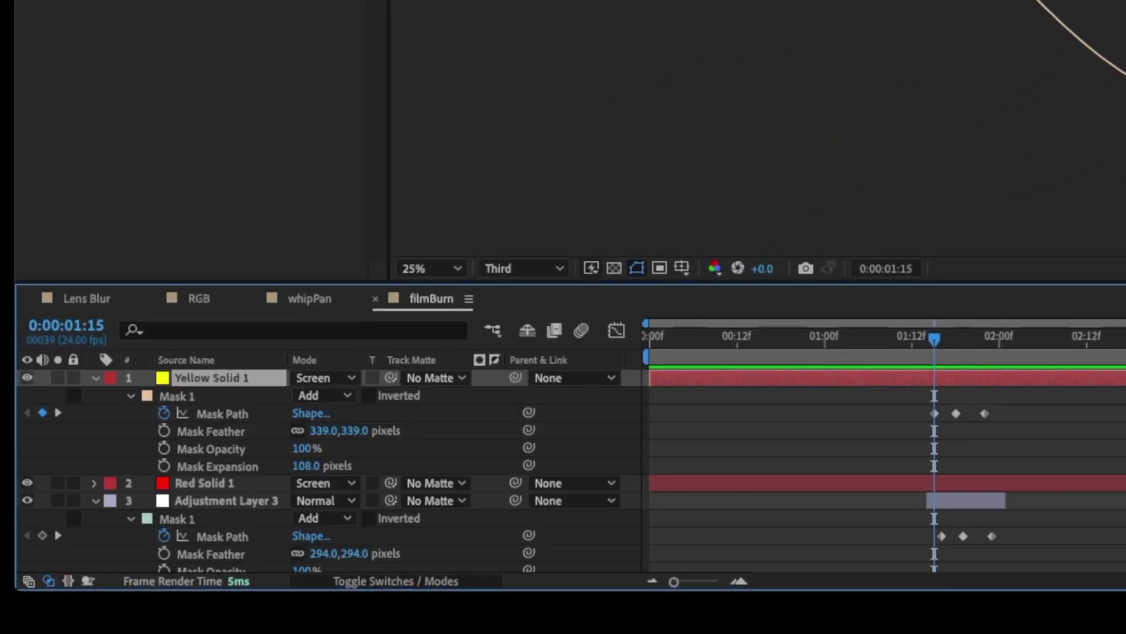
drag(302, 466, 260, 466)
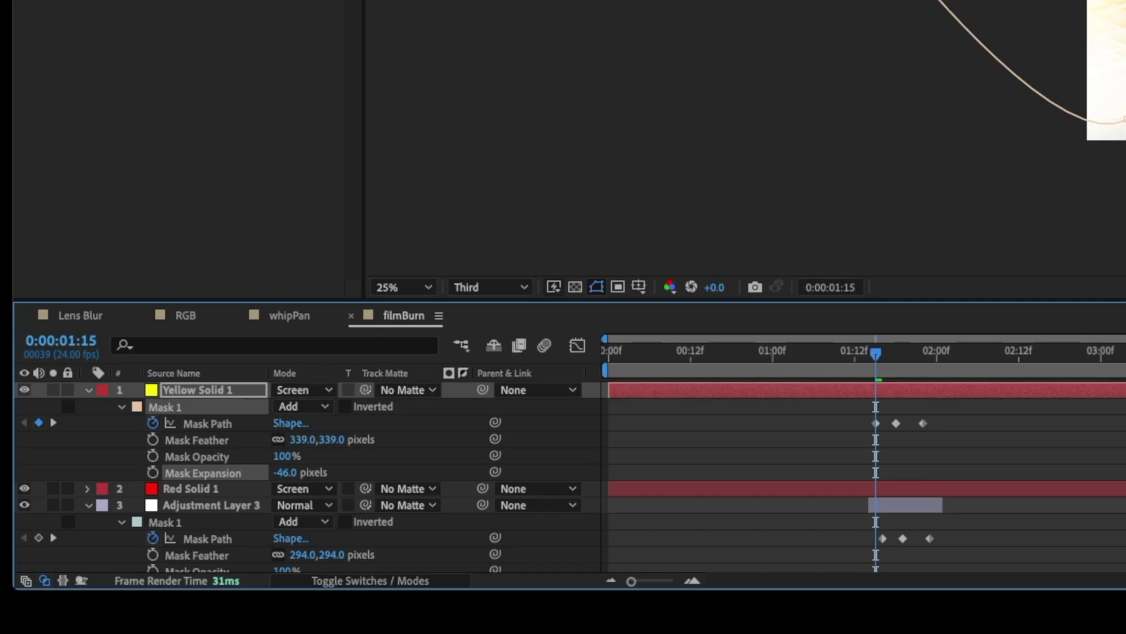
key(u)
Step: Trim both the yellow and red solids to start at 0:00:01:14 and end at 0:00:02:01, matching the adjustment layer
click(204, 483)
key(Page_Up)
key(alt+[)
key(ctrl+Up)
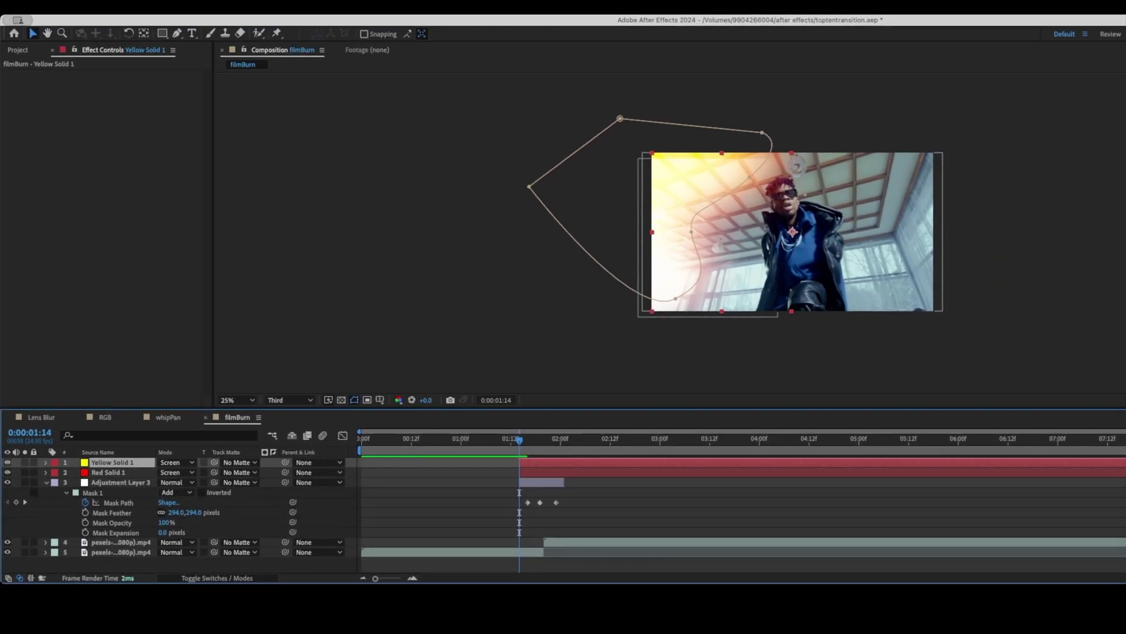
drag(519, 440, 564, 439)
key(ctrl+shift+Down)
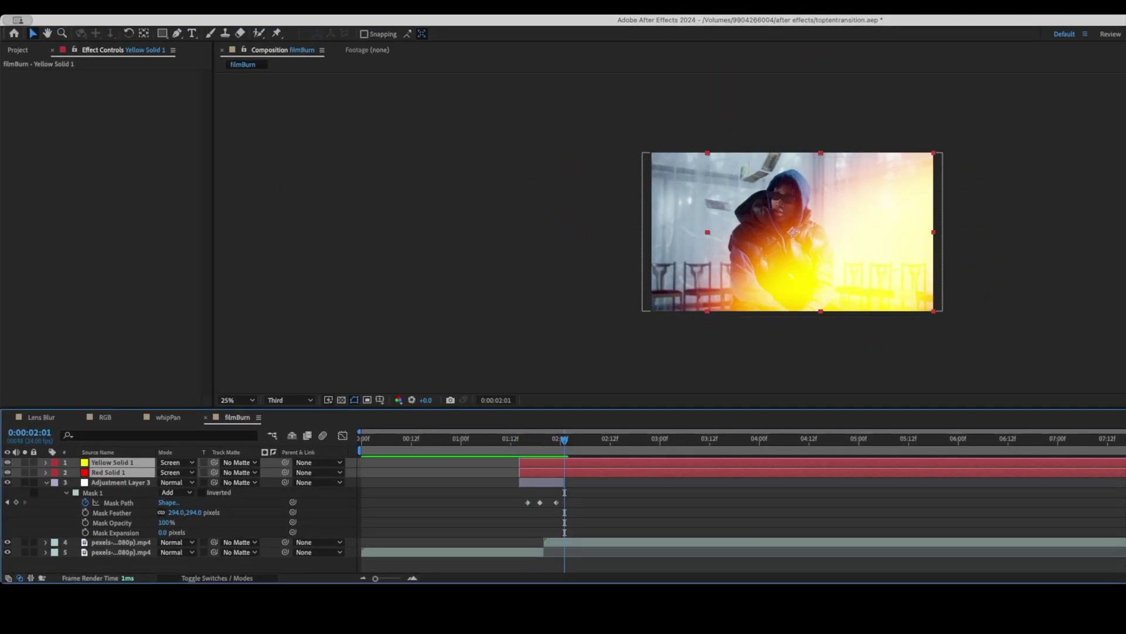
key(alt+bracketright)
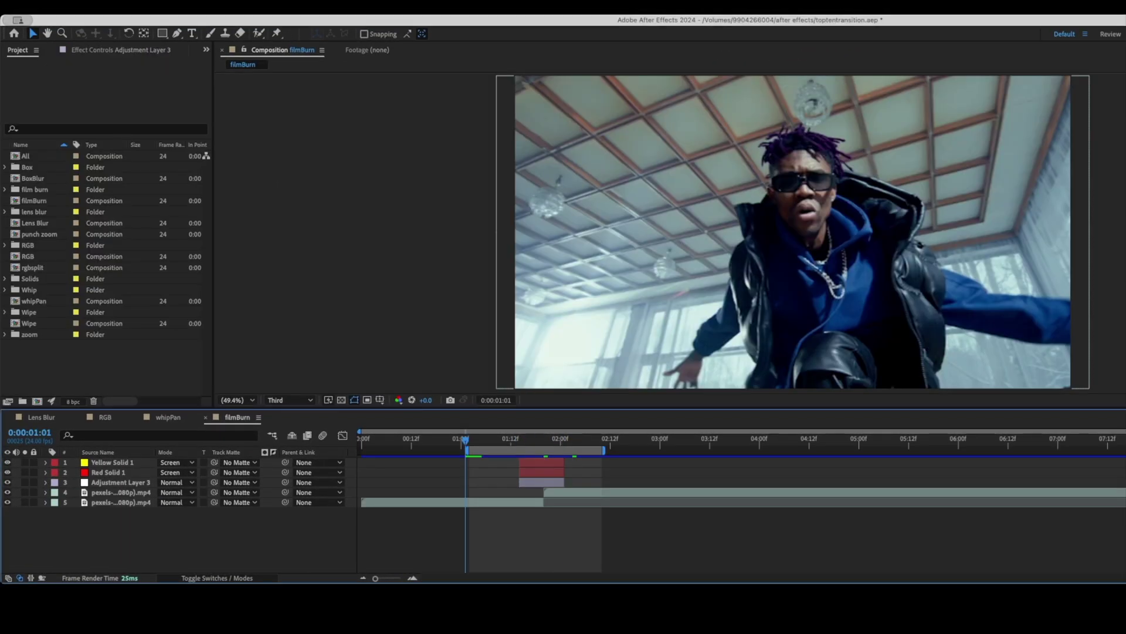
Step: Add a new adjustment layer to the filmBurn composition and apply the Noise effect to it
right_click(207, 526)
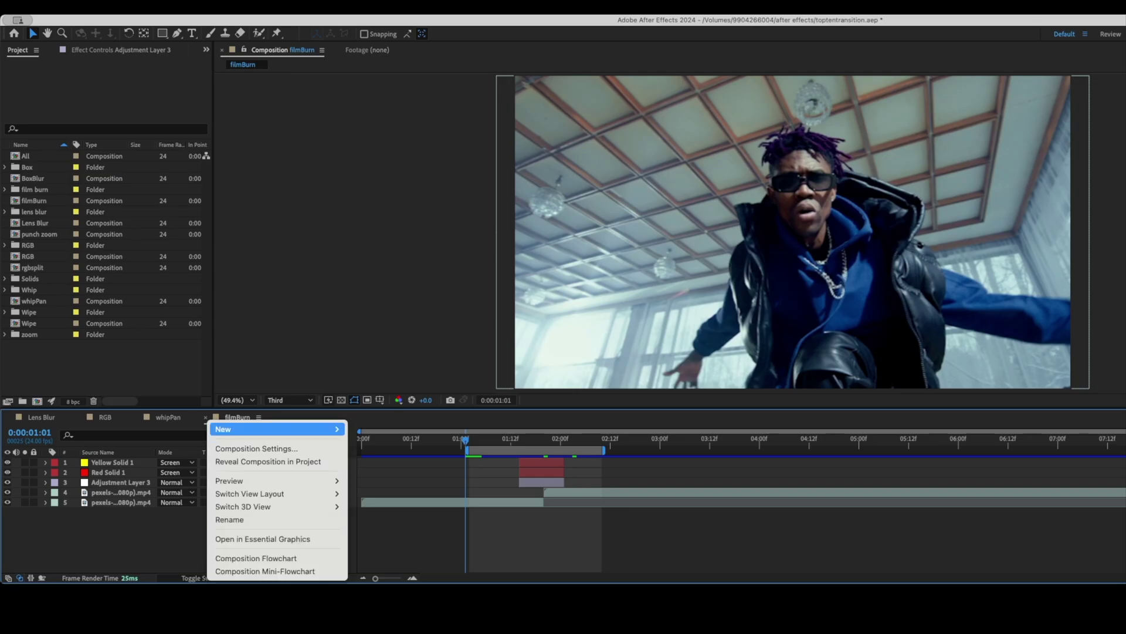
mouse_move(275, 429)
click(377, 523)
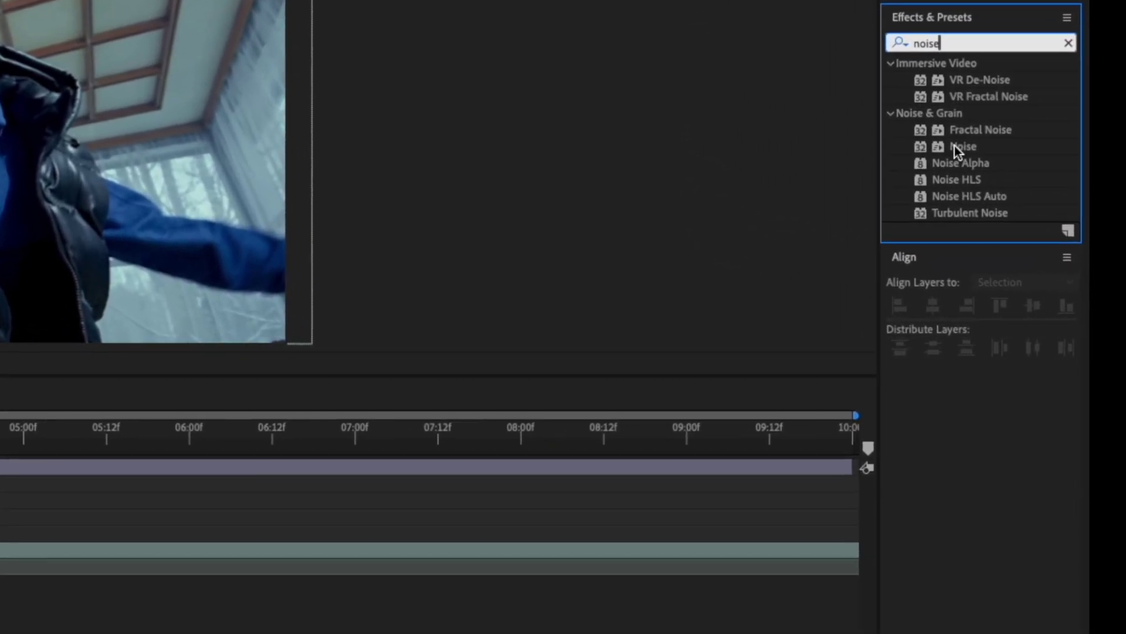
drag(1029, 206, 1022, 214)
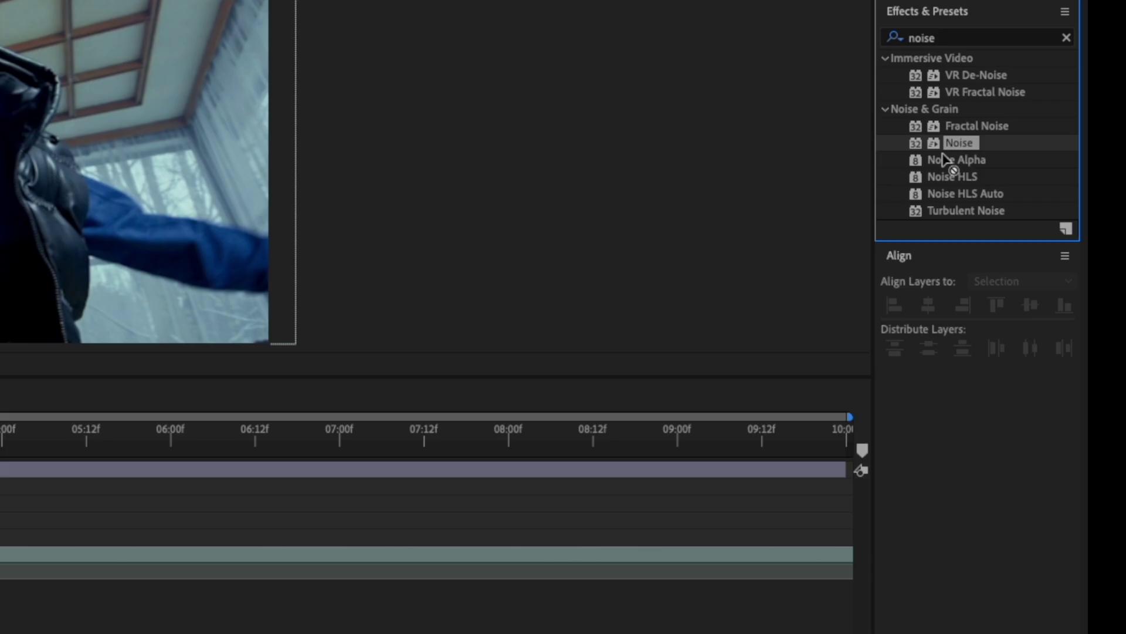
drag(943, 154, 288, 415)
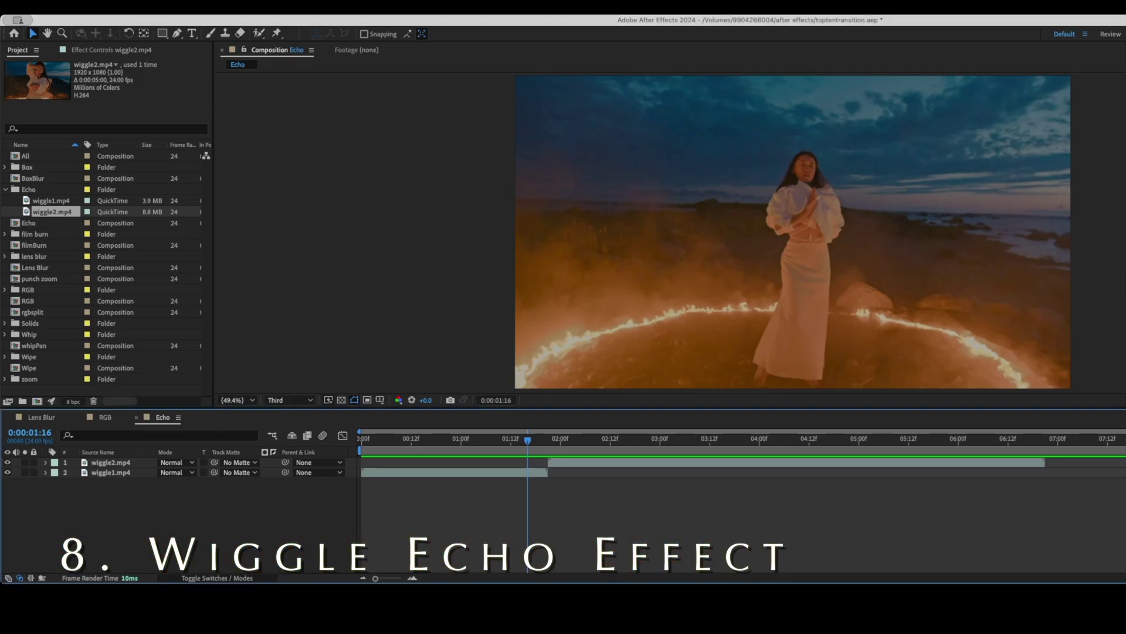
Step: Pre-compose both clips of the Echo composition into a composition named WiggleEcho
mouse_move(527, 439)
mouse_down()
mouse_move(564, 439)
mouse_move(523, 439)
mouse_move(548, 440)
mouse_up()
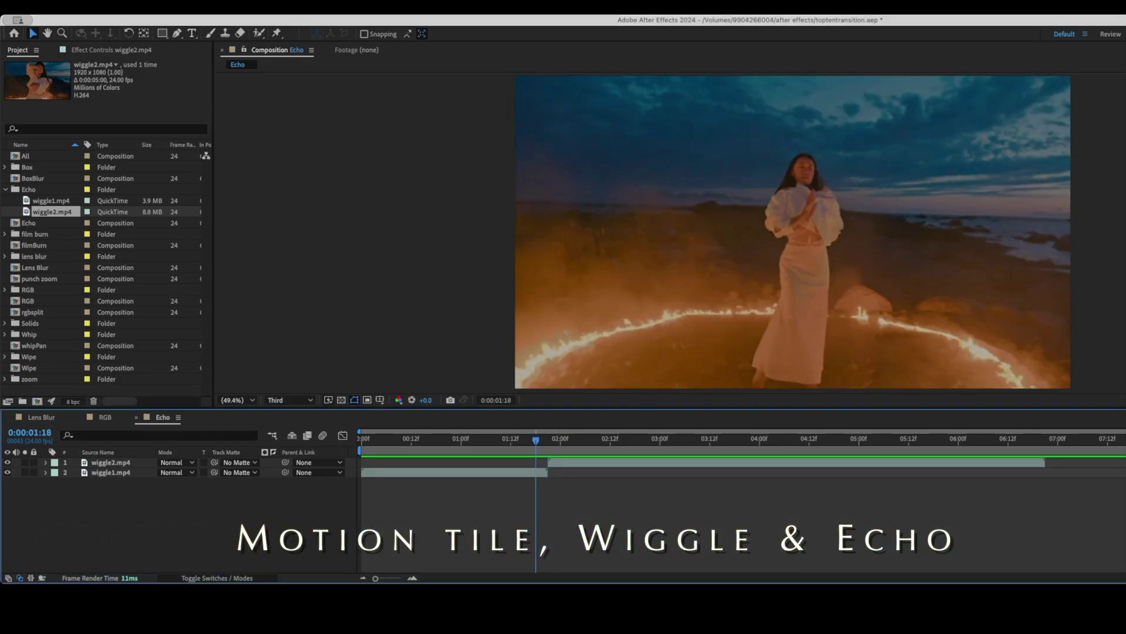
click(110, 463)
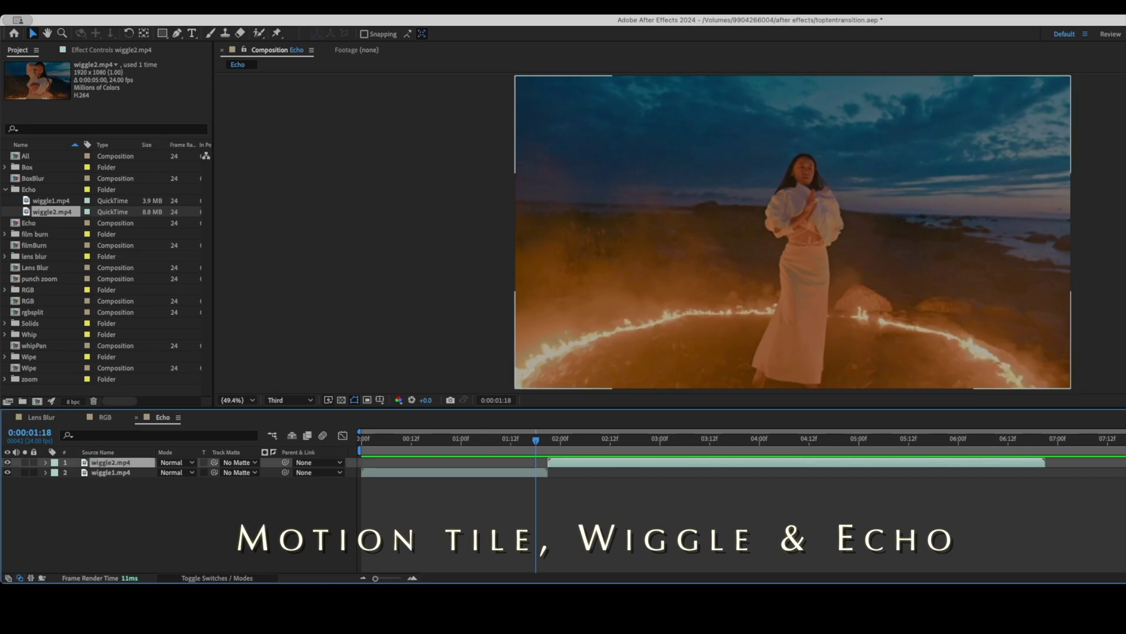
key(ctrl+a)
key(ctrl+shift+c)
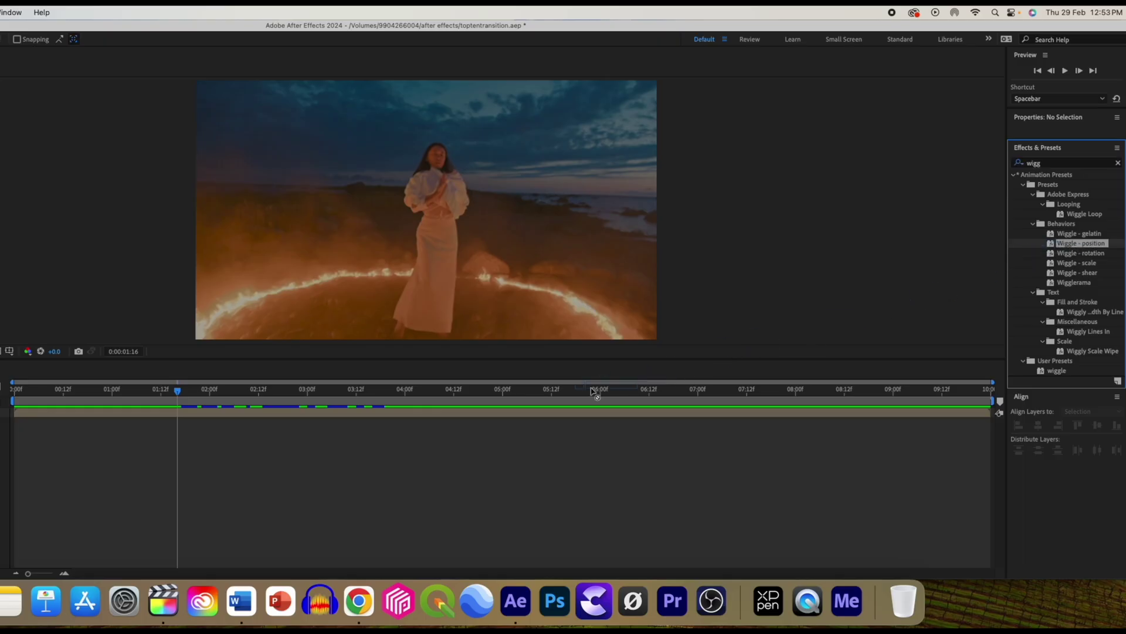
Step: Apply the Wiggle - position preset to the WiggleEcho layer and set its final wiggle speed and amount keyframes to 0
drag(594, 392, 463, 415)
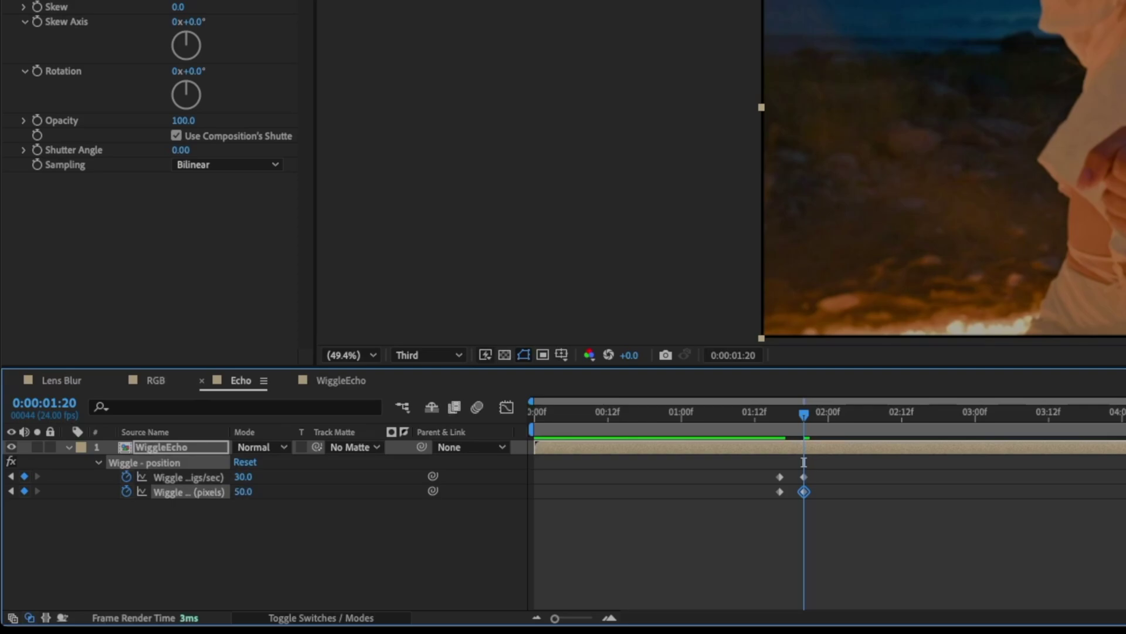
text(0)
key(Tab)
text(0)
key(Return)
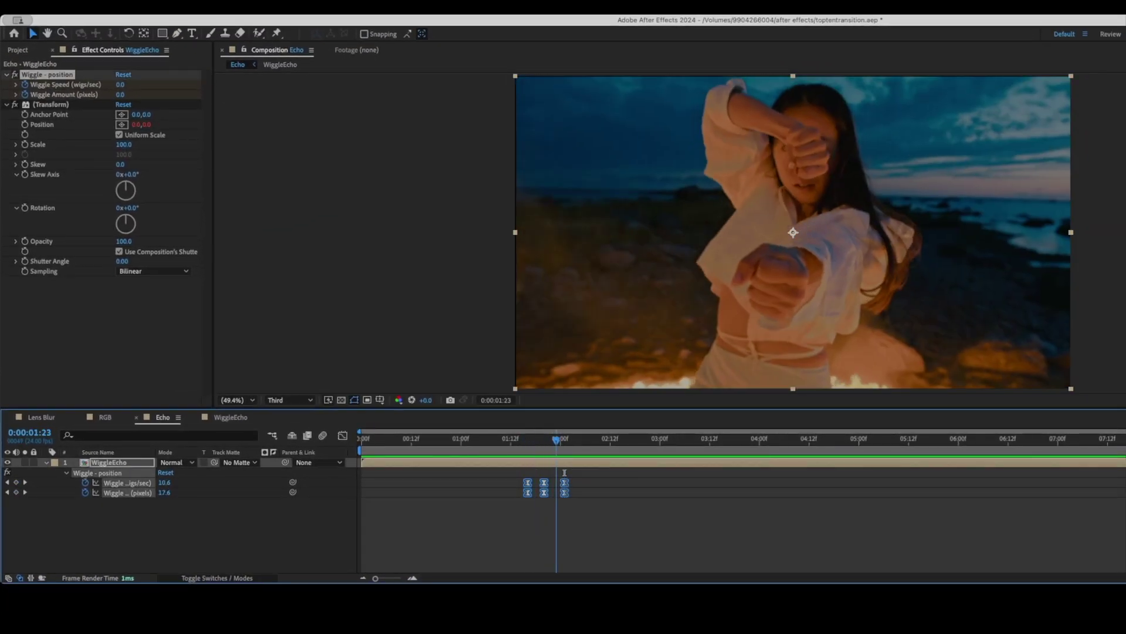
Step: Apply Motion Tile to WiggleEcho with mirrored edges and an output width and height of 150
key(j)
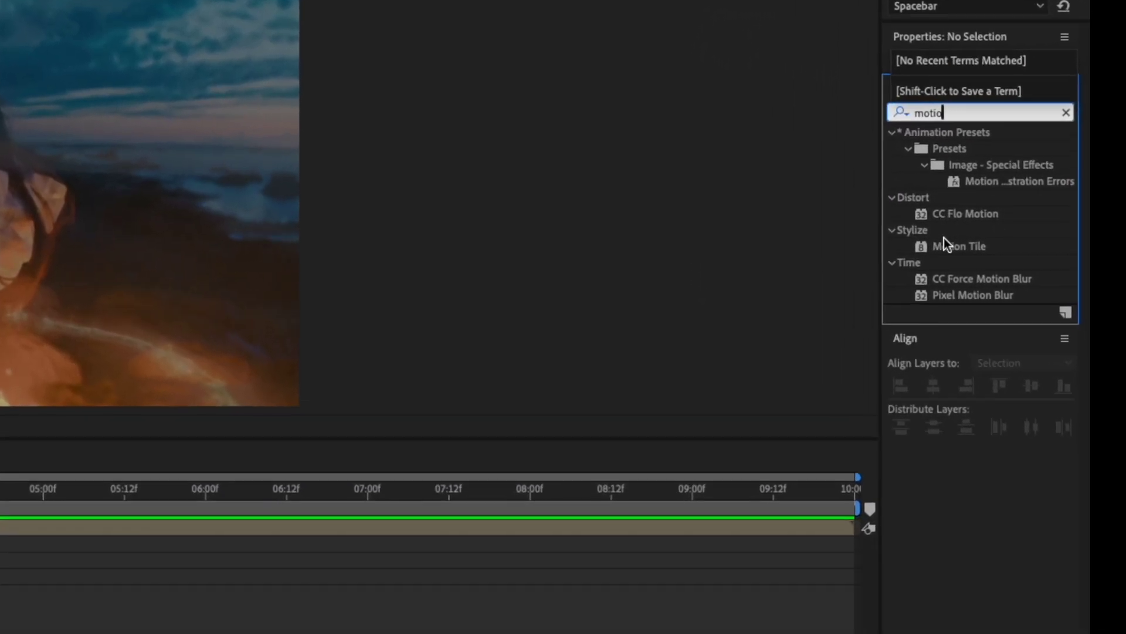
click(944, 241)
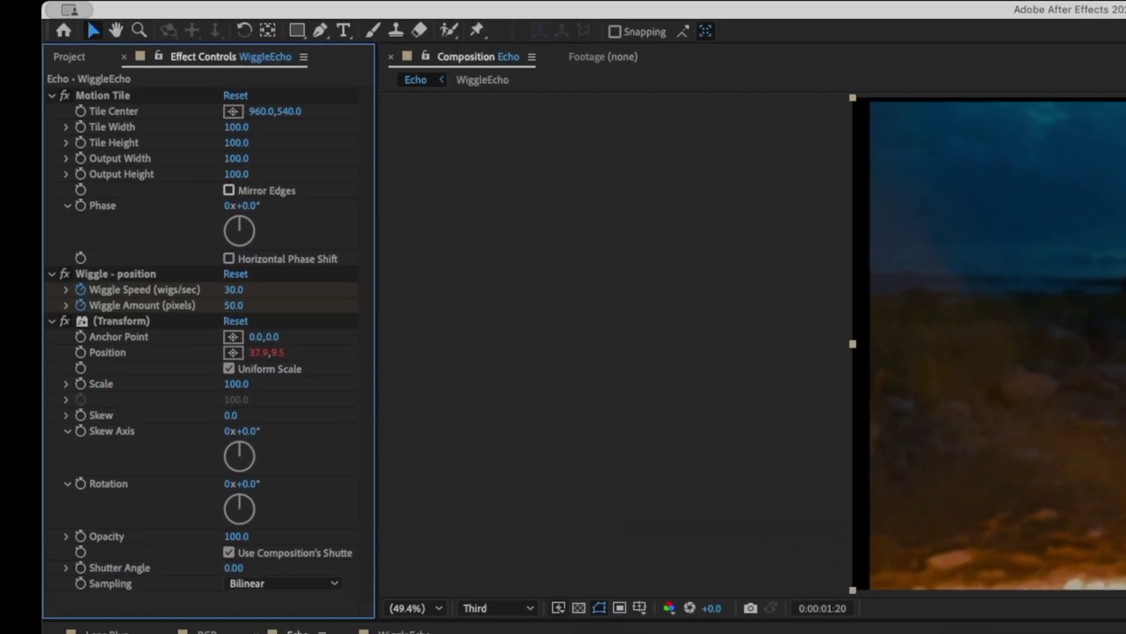
click(119, 135)
text(150)
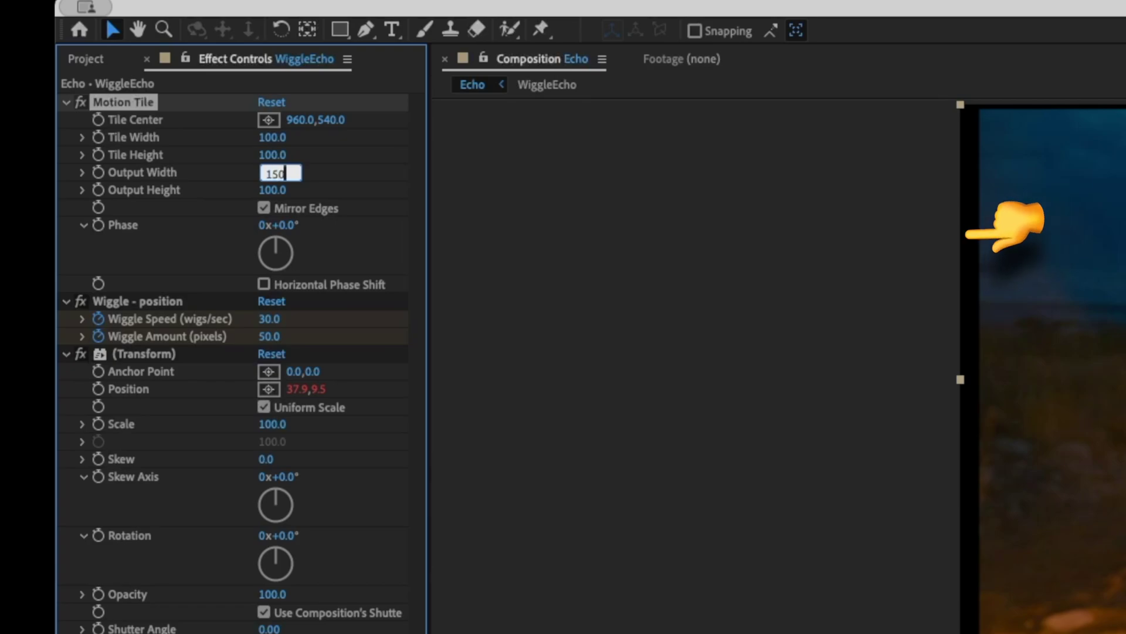
key(Tab)
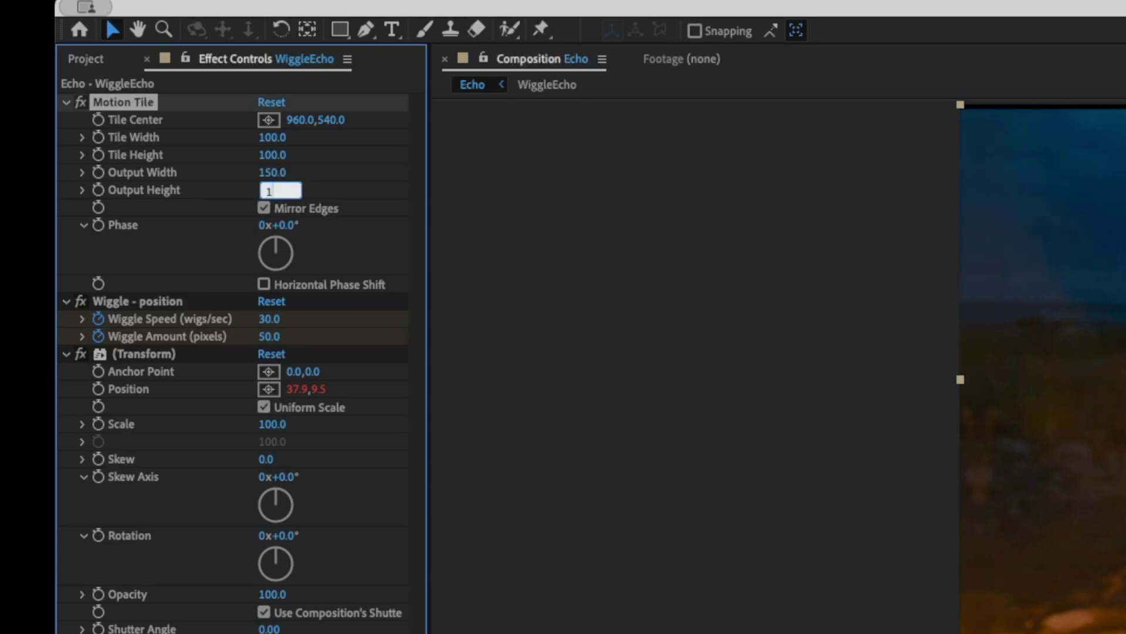
key(Return)
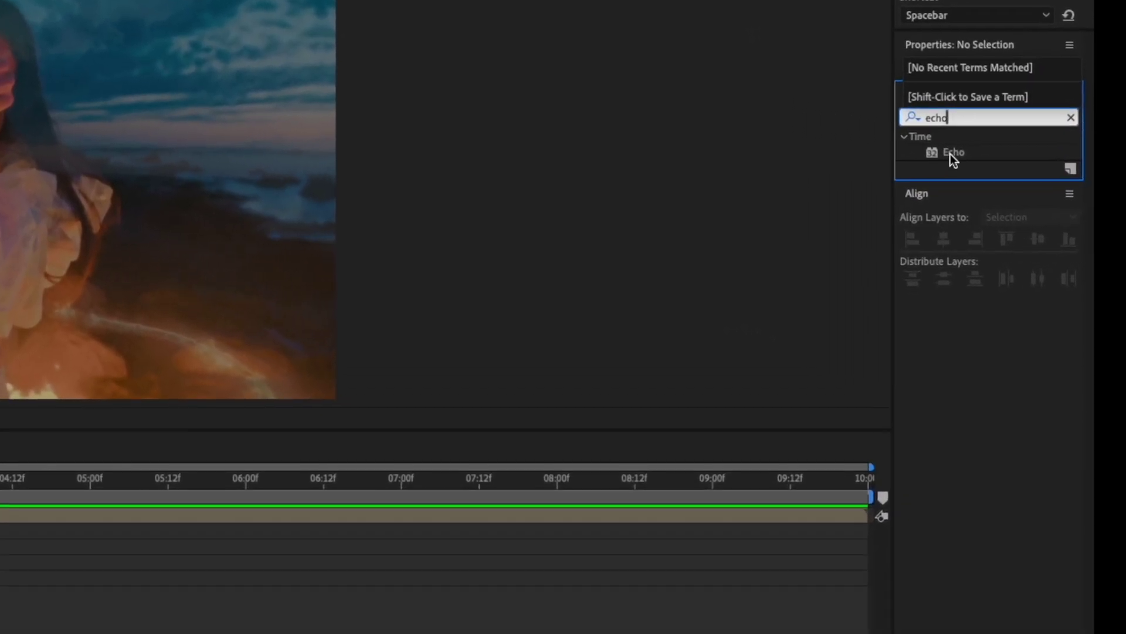
Step: Apply the Echo effect to WiggleEcho with 5 echoes and a decay of 0.60
drag(950, 153, 399, 514)
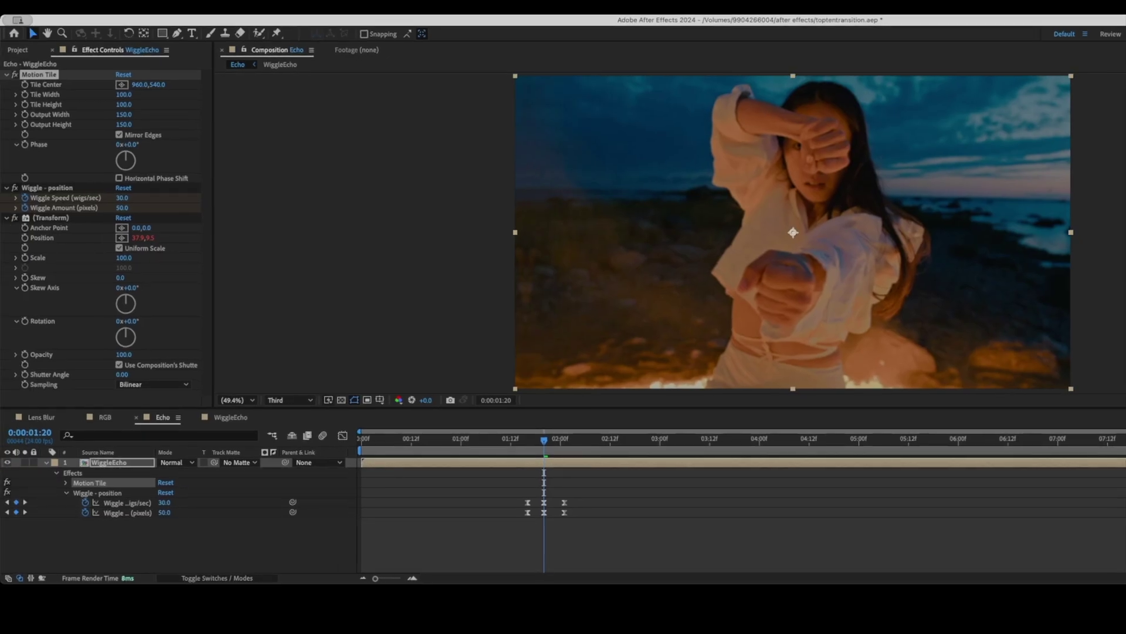
click(123, 371)
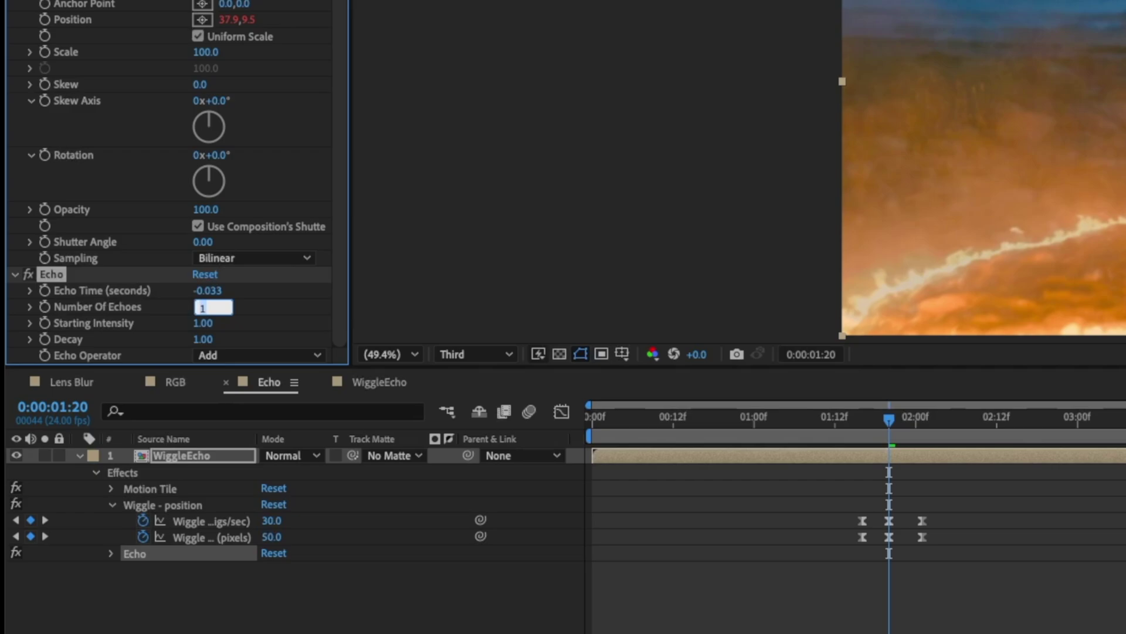
text(5)
key(Return)
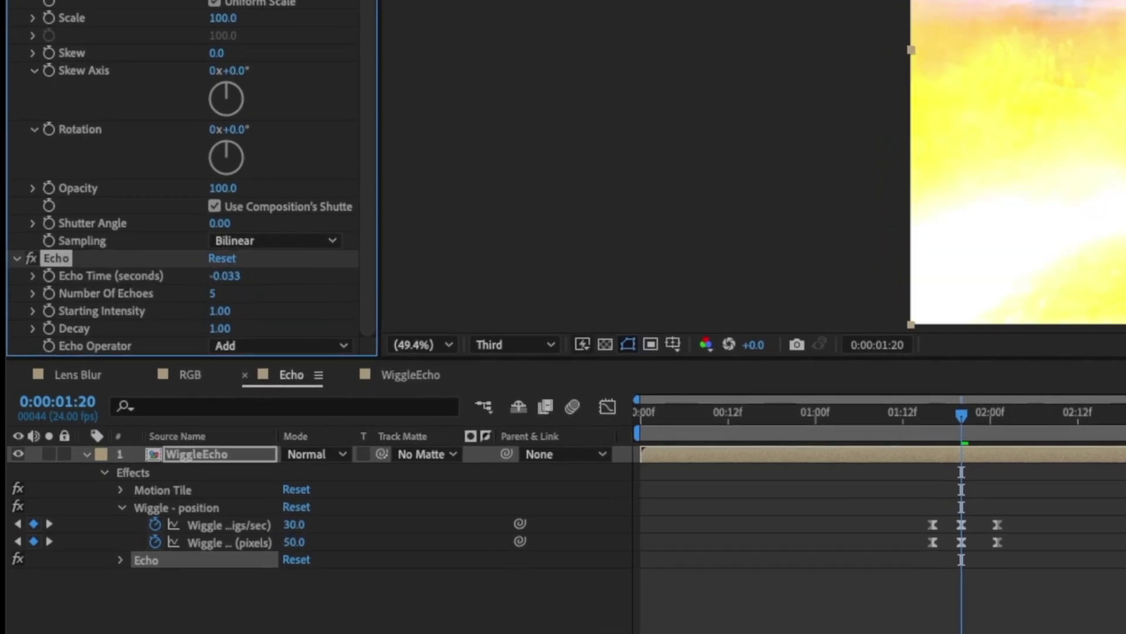
click(220, 328)
text(0)
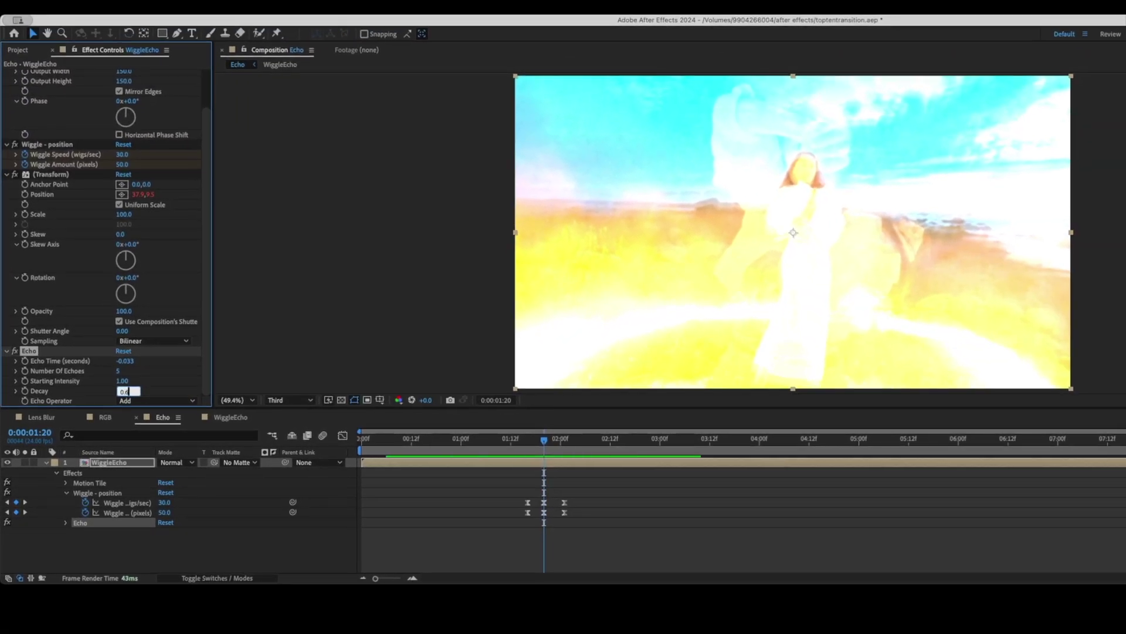
text(.6)
key(Return)
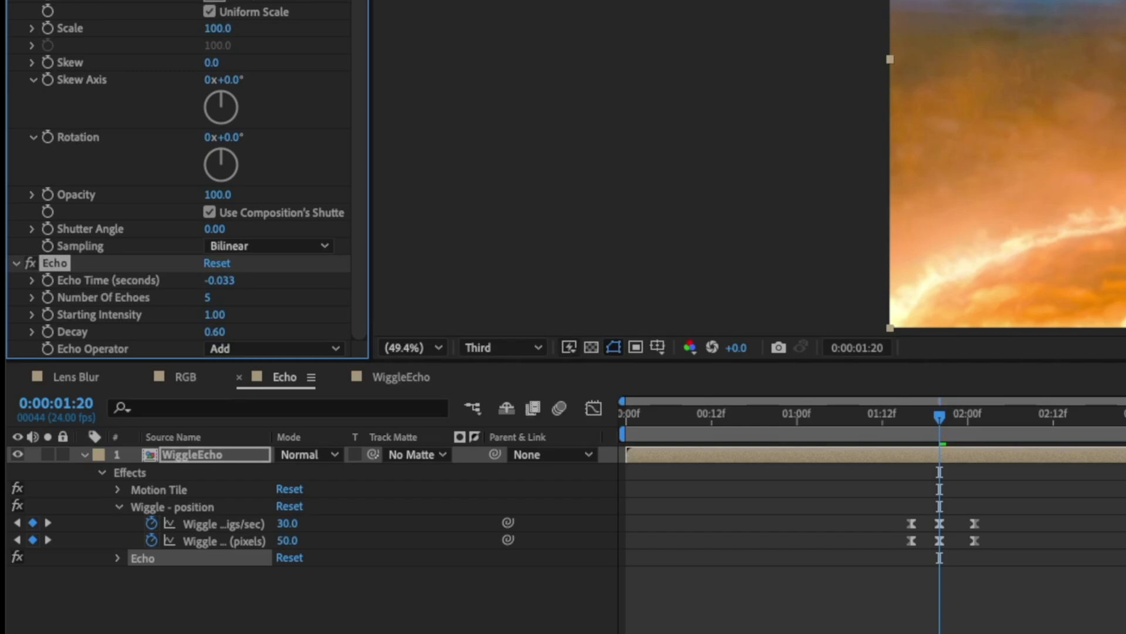
Step: Set the Echo Operator to Maximum and check the result at 0:00:01:17
click(279, 345)
click(247, 391)
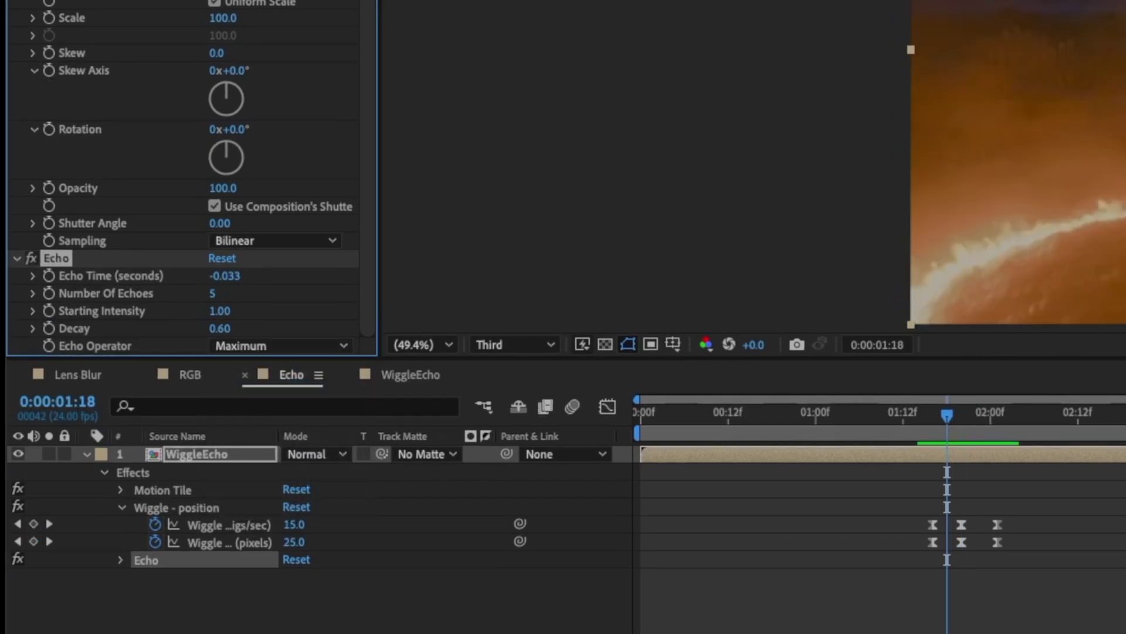
mouse_move(947, 416)
mouse_down()
mouse_move(997, 415)
mouse_move(940, 415)
mouse_up()
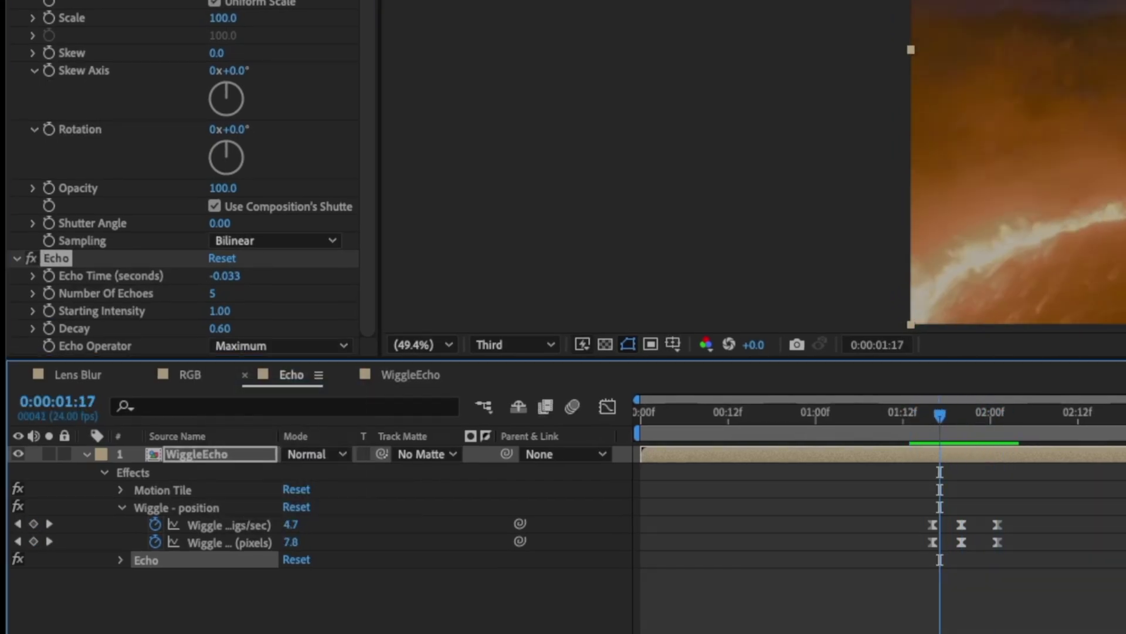
Step: Try the Minimum and Add echo operators and restore Maximum
click(279, 346)
click(258, 413)
click(279, 345)
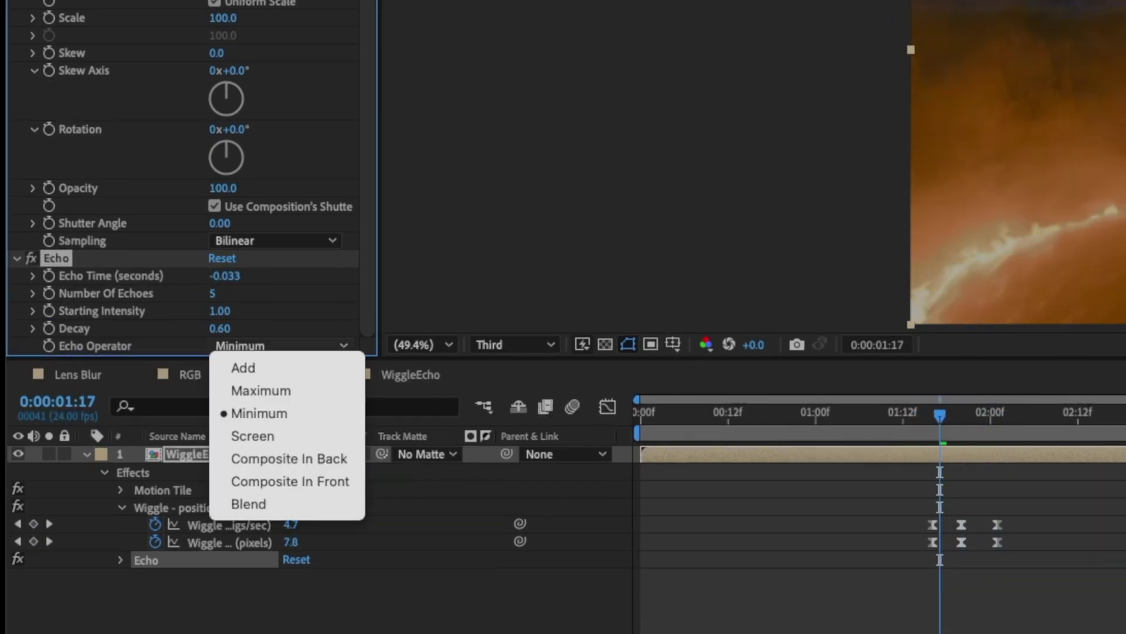
click(243, 367)
click(279, 346)
click(260, 390)
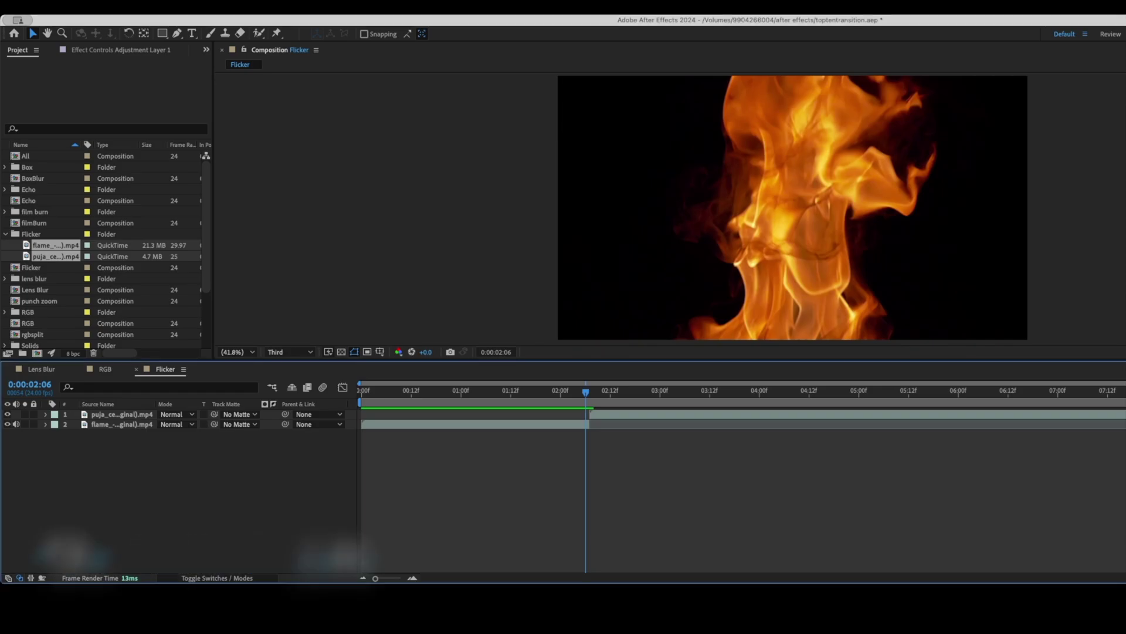
Step: Examine the cut between the flame and puja clips in the Flicker composition frame by frame
key(Page_Up)
key(Page_Up)
key(Page_Down)
key(Page_Down)
key(Page_Down)
key(Page_Down)
key(Page_Down)
key(Page_Down)
key(Page_Up)
key(Page_Up)
key(Page_Up)
key(Page_Up)
key(Page_Up)
key(Page_Up)
key(Page_Up)
key(Page_Down)
key(Page_Down)
key(Page_Down)
key(Page_Down)
key(Page_Down)
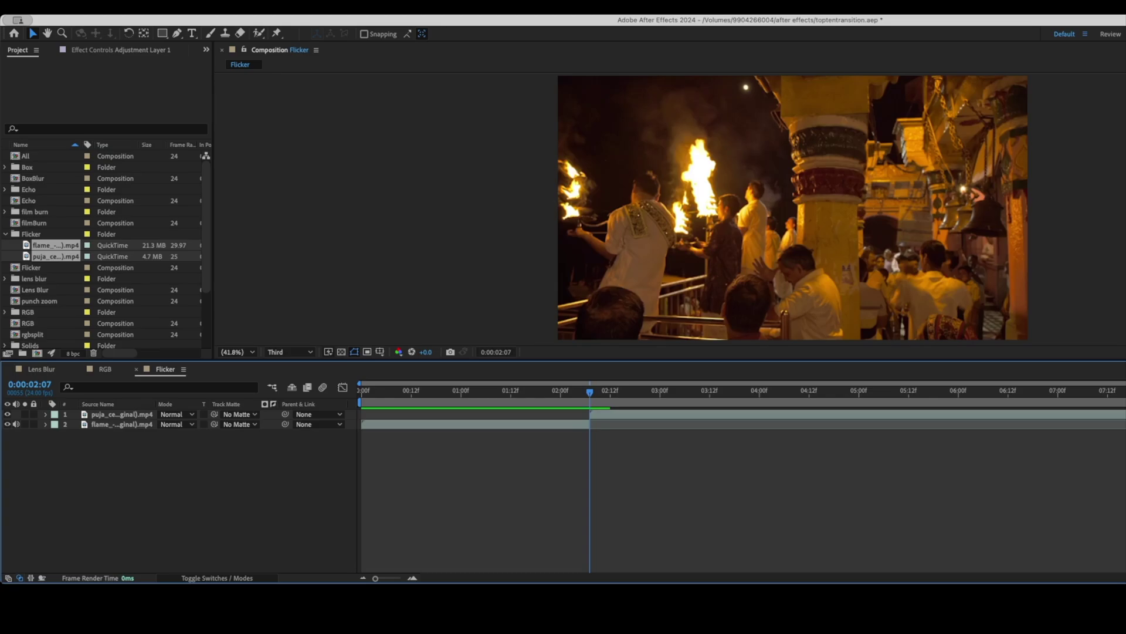
Step: Reveal the Opacity property of both clips in the Flicker composition
key(ctrl+a)
key(Page_Up)
key(Page_Up)
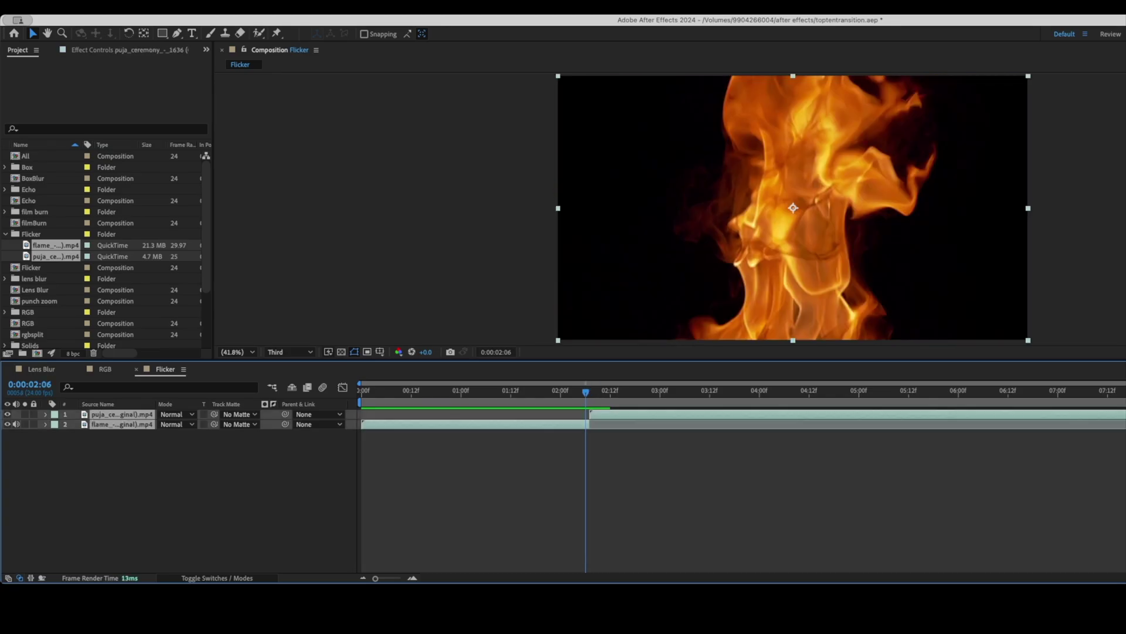
key(t)
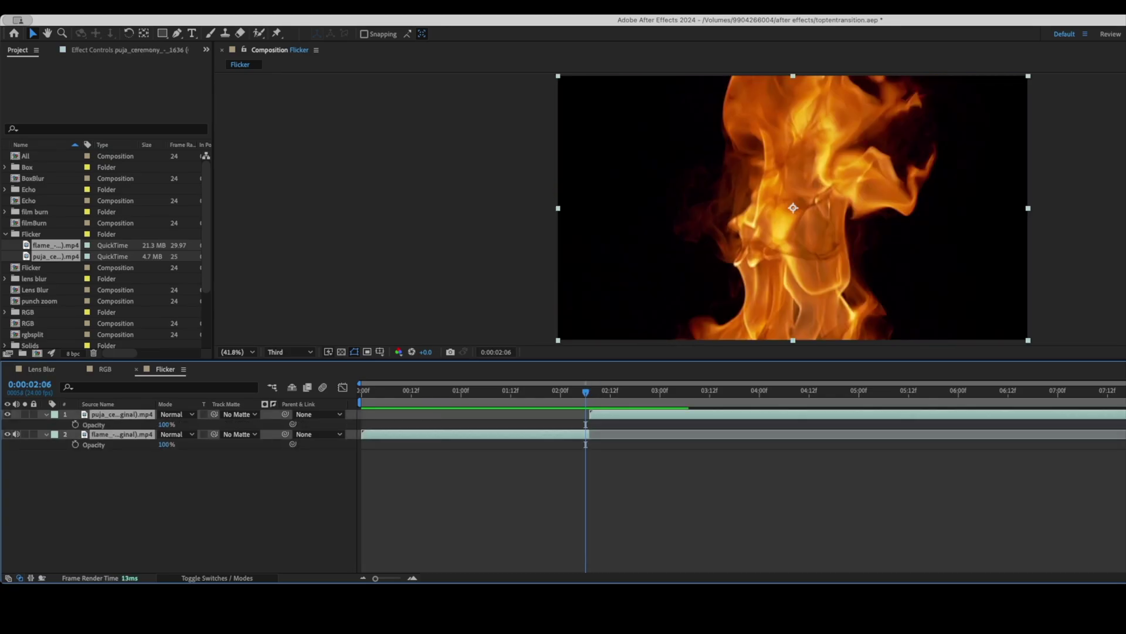
key(ctrl+shift+a)
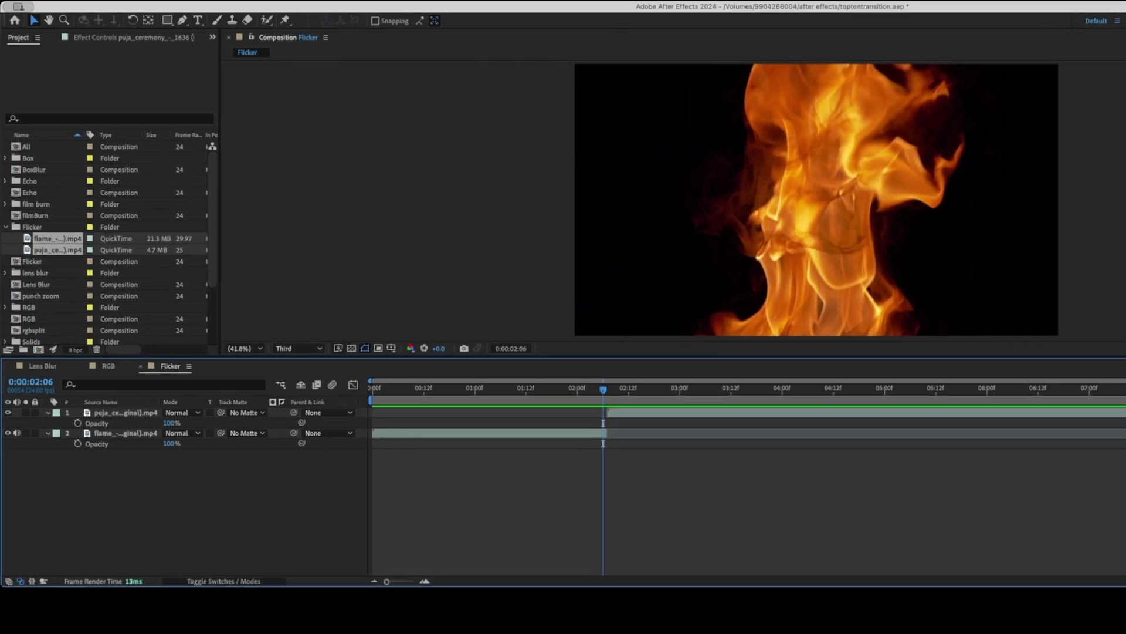
Step: Keyframe the flame clip's opacity on each frame from 0:00:01:22 to 0:00:02:01, ending at 56%
key(Page_Up)
key(Page_Up)
key(Page_Up)
key(Page_Up)
key(Page_Up)
key(Page_Up)
key(Page_Up)
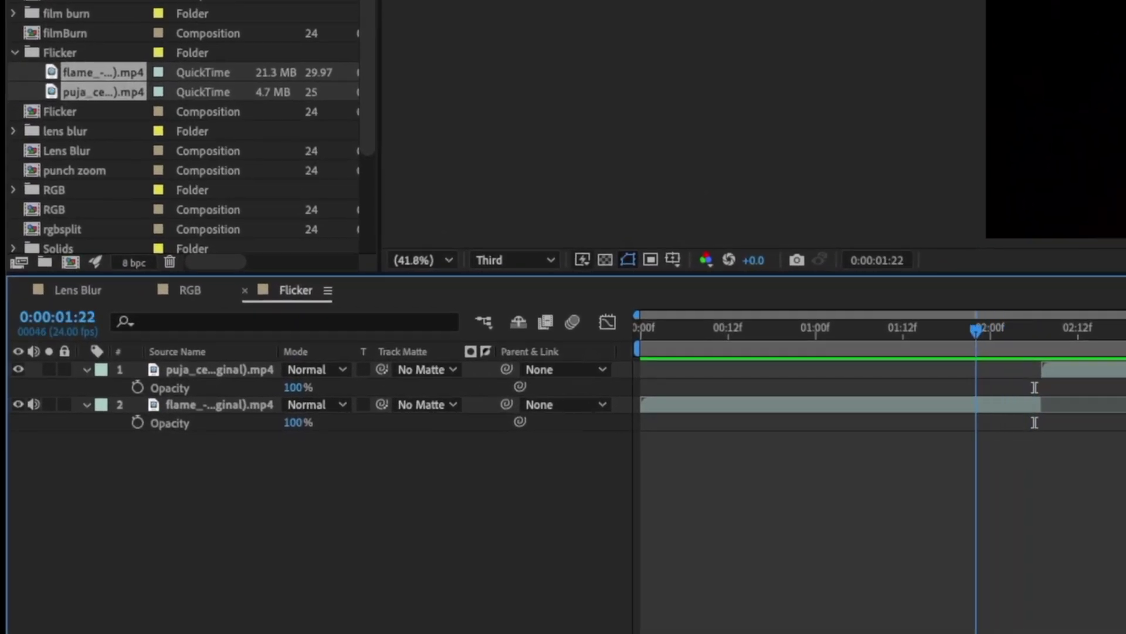
click(137, 422)
key(Page_Down)
key(Page_Down)
key(Page_Down)
key(Page_Down)
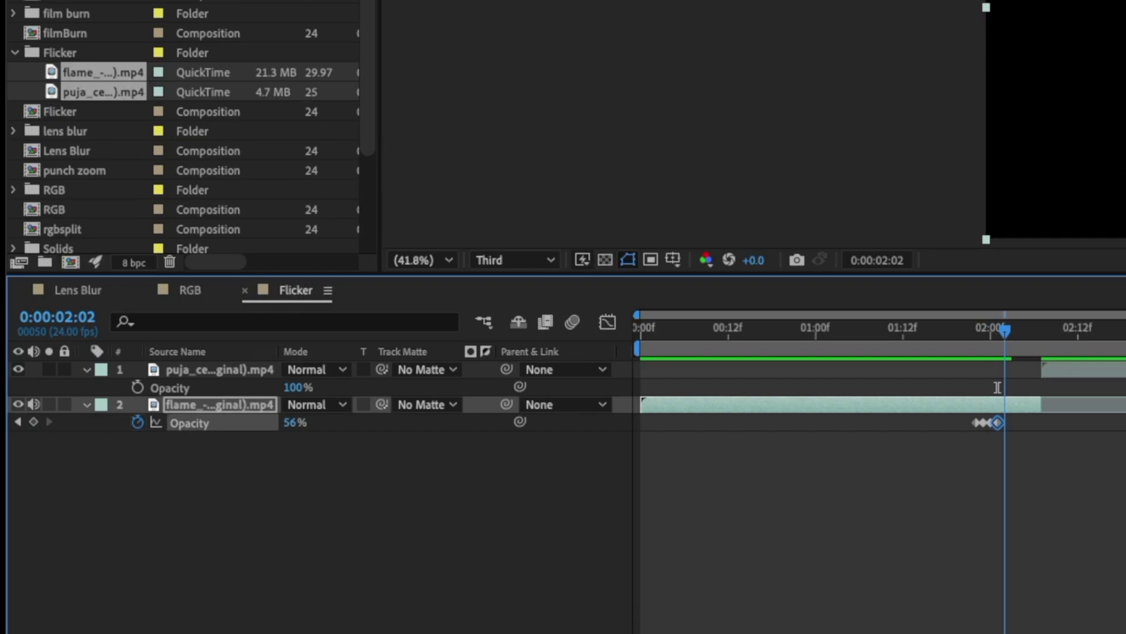
Step: Continue the flame clip's opacity flicker up to the cut at 0:00:02:07, alternating between 100% and 55%
key(Page_Down)
key(Page_Down)
key(Page_Down)
key(Page_Down)
click(294, 423)
text(100)
key(Return)
key(Page_Down)
click(293, 423)
text(55)
Step: Keyframe the puja clip's opacity frame by frame from 0:00:02:07 to 0:00:02:13, dipping to 55% and ending at 100%
click(220, 369)
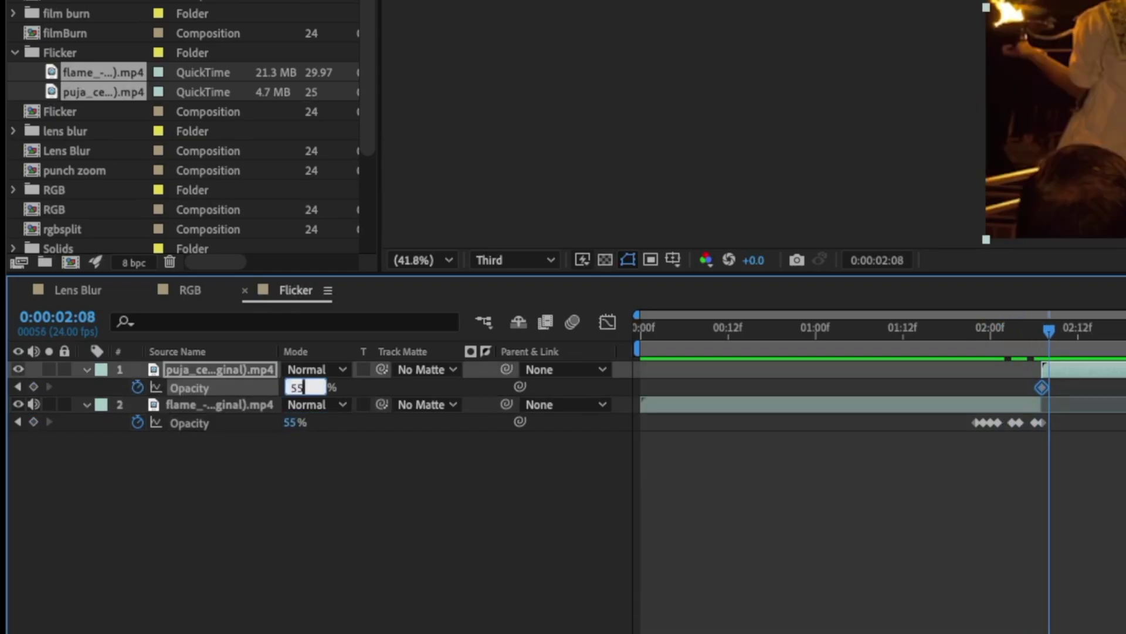
key(Page_Down)
drag(293, 387, 346, 387)
key(Page_Down)
drag(294, 387, 340, 387)
key(Page_Down)
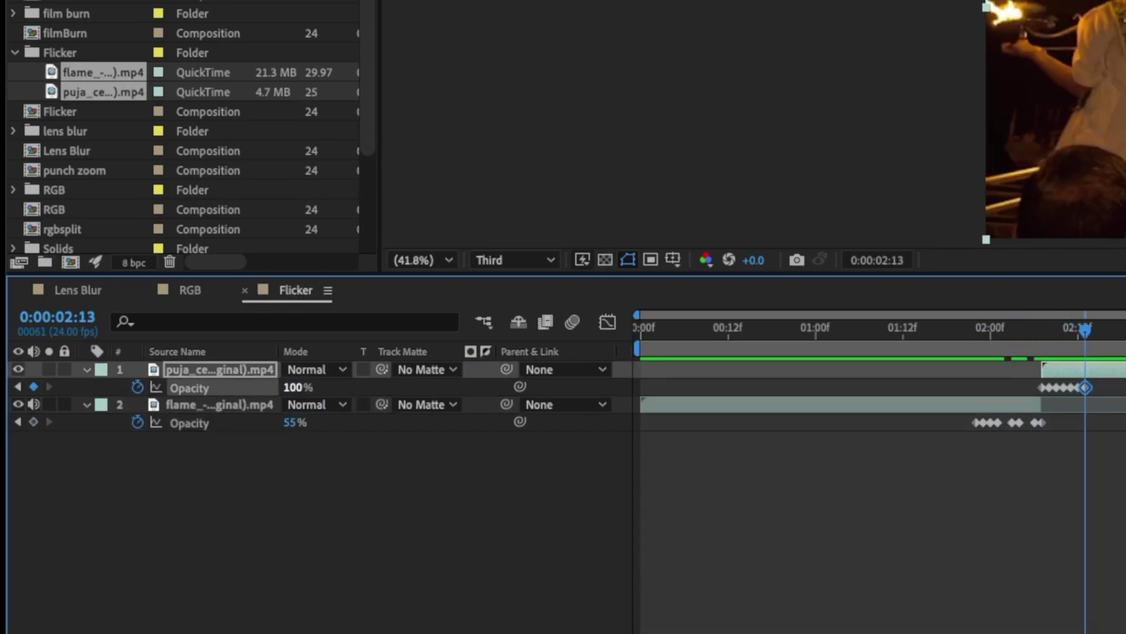